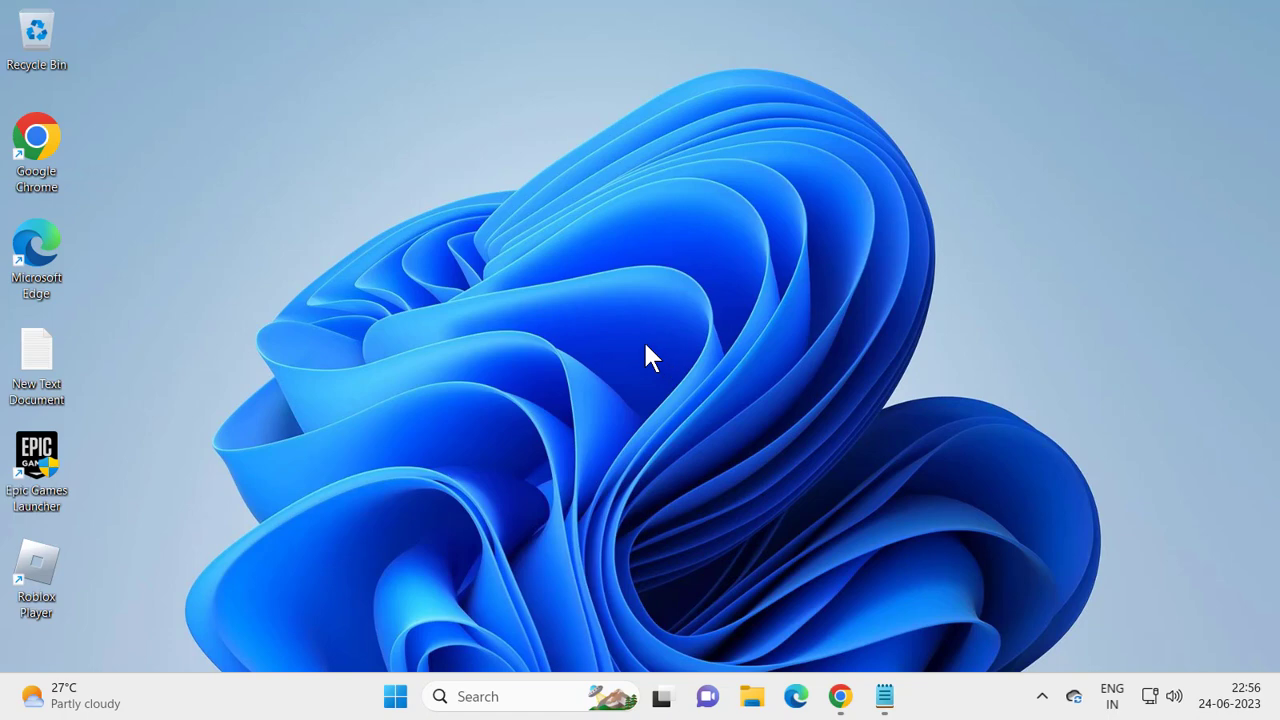
Open the local application data folder with the Run command %localappdata%.
right_click(396, 698)
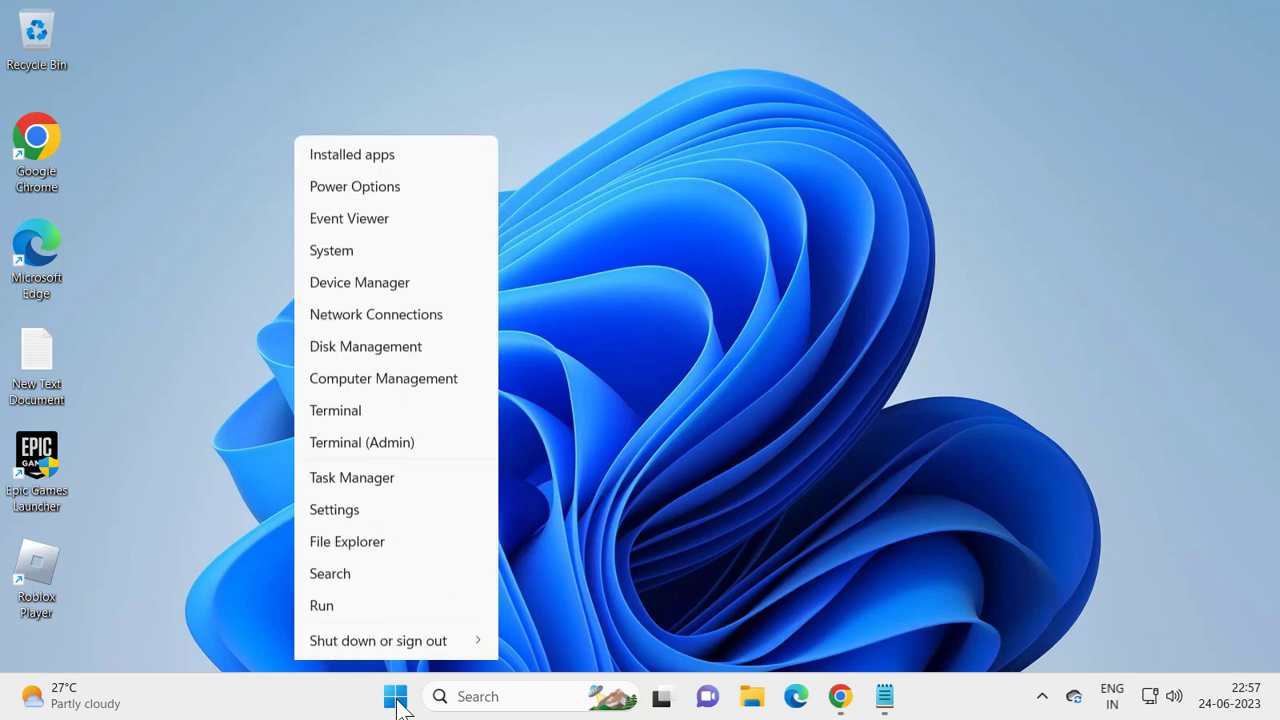
click(385, 576)
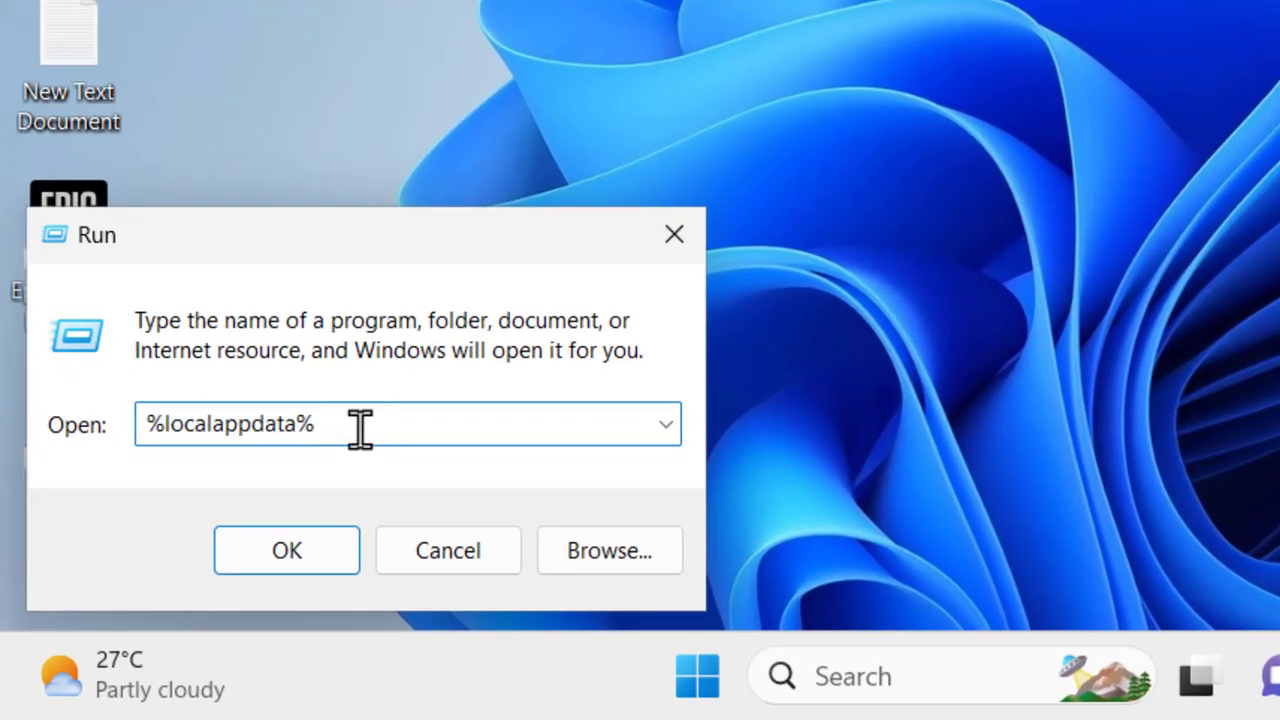
drag(199, 558, 82, 560)
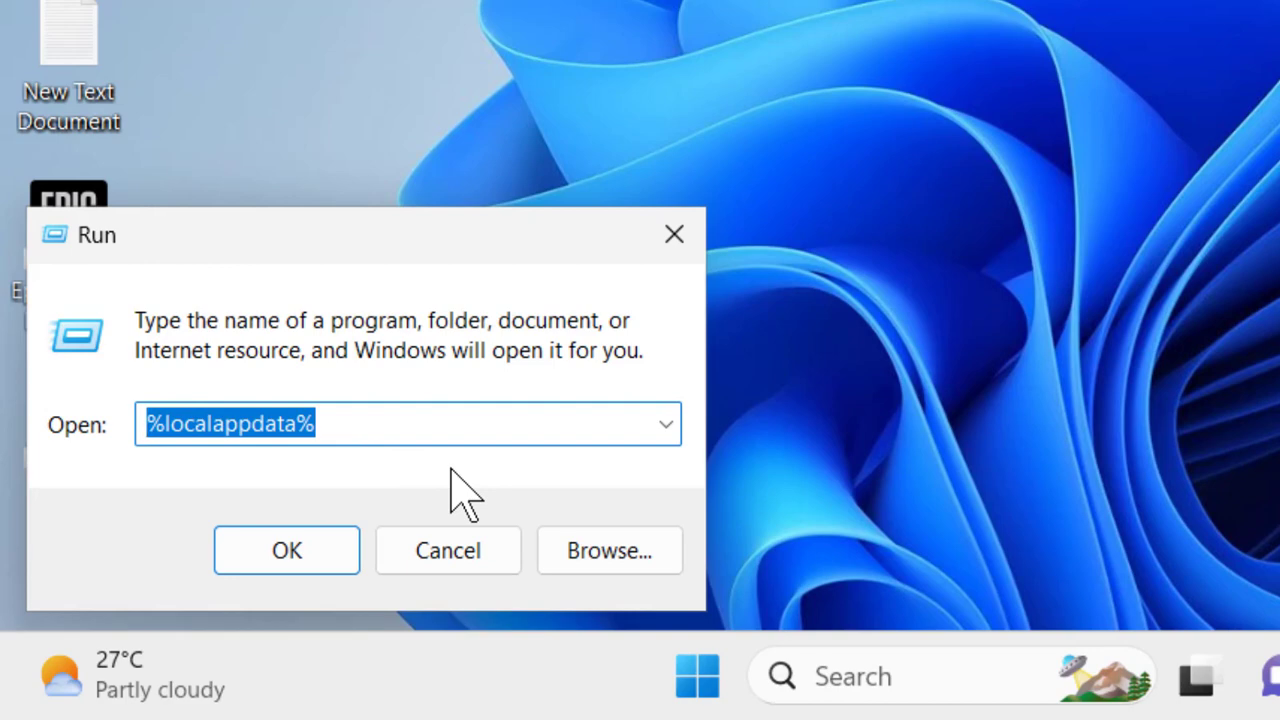
text(%a)
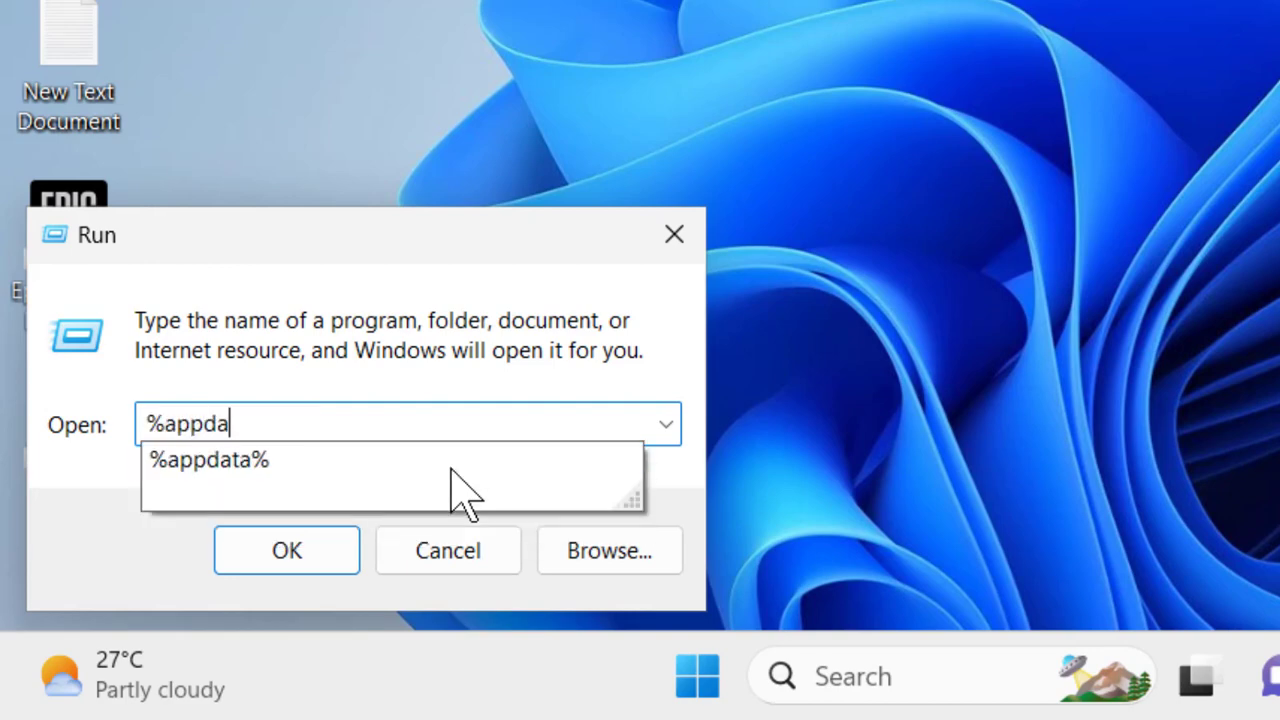
key(BackSpace)
text(local)
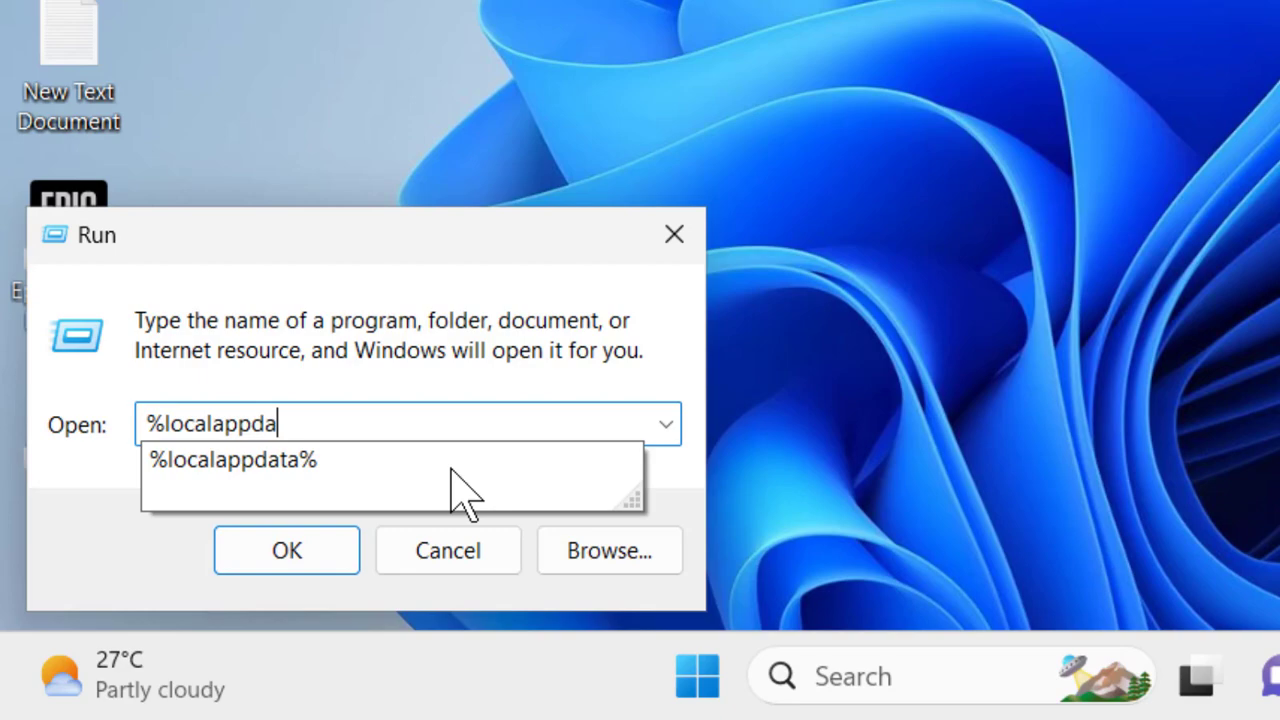
text(%)
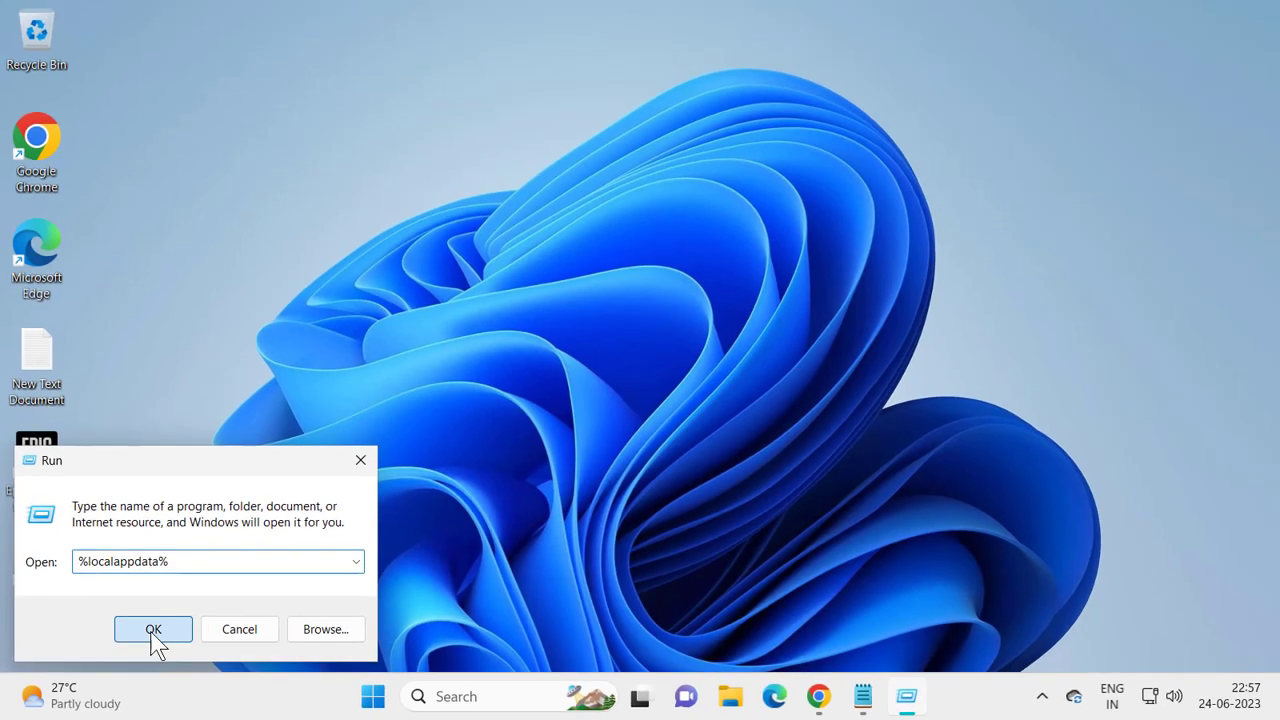
click(153, 631)
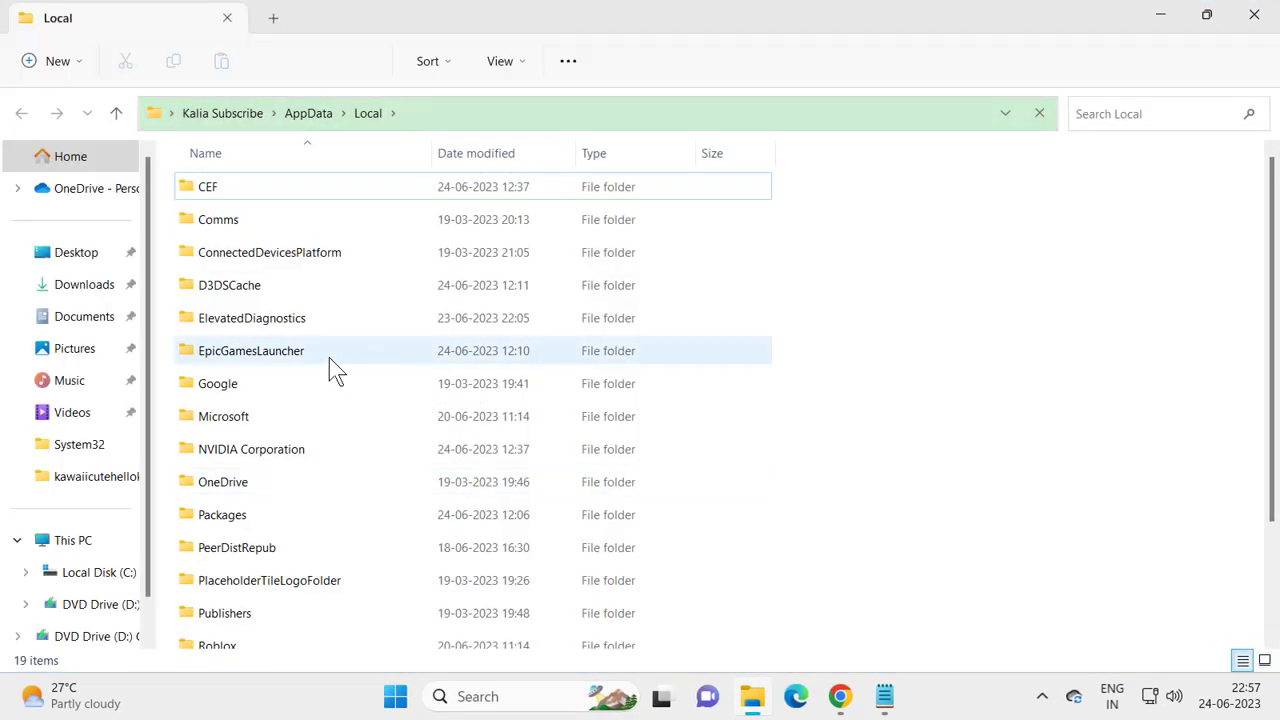
Locate the Roblox folder in Local, view its available file actions without applying any, and close the folder window.
click(277, 322)
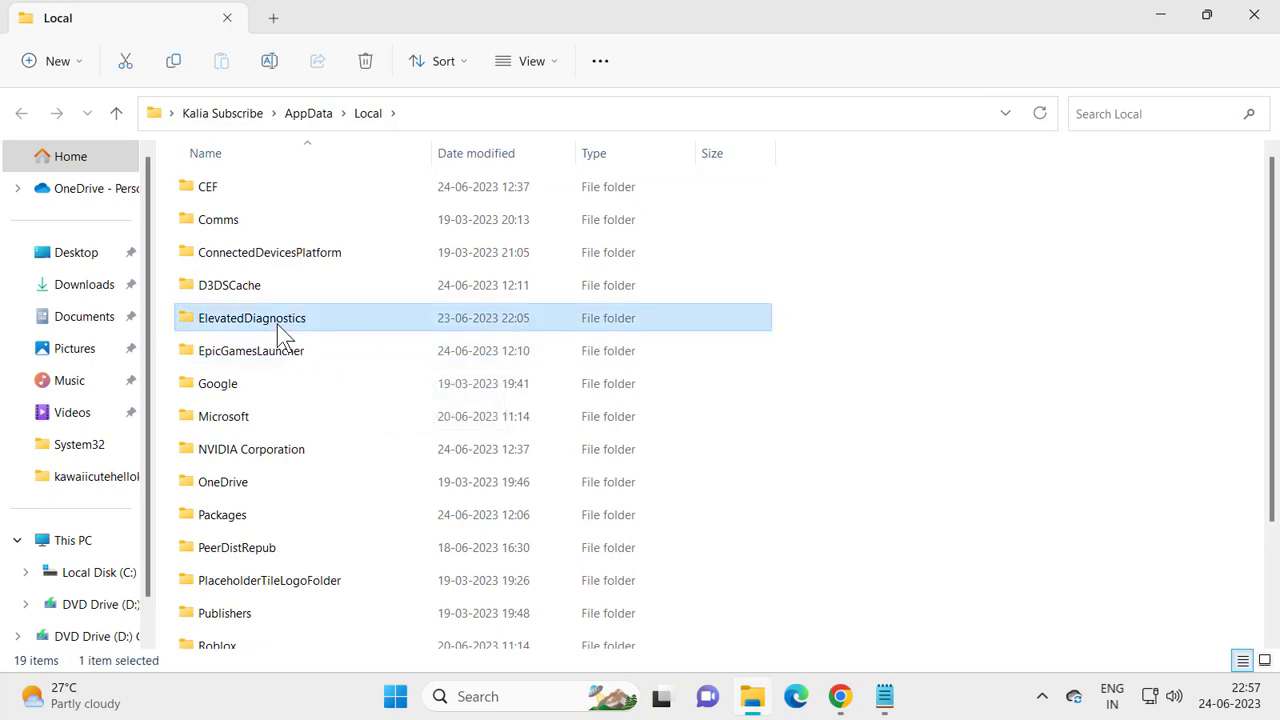
key(r)
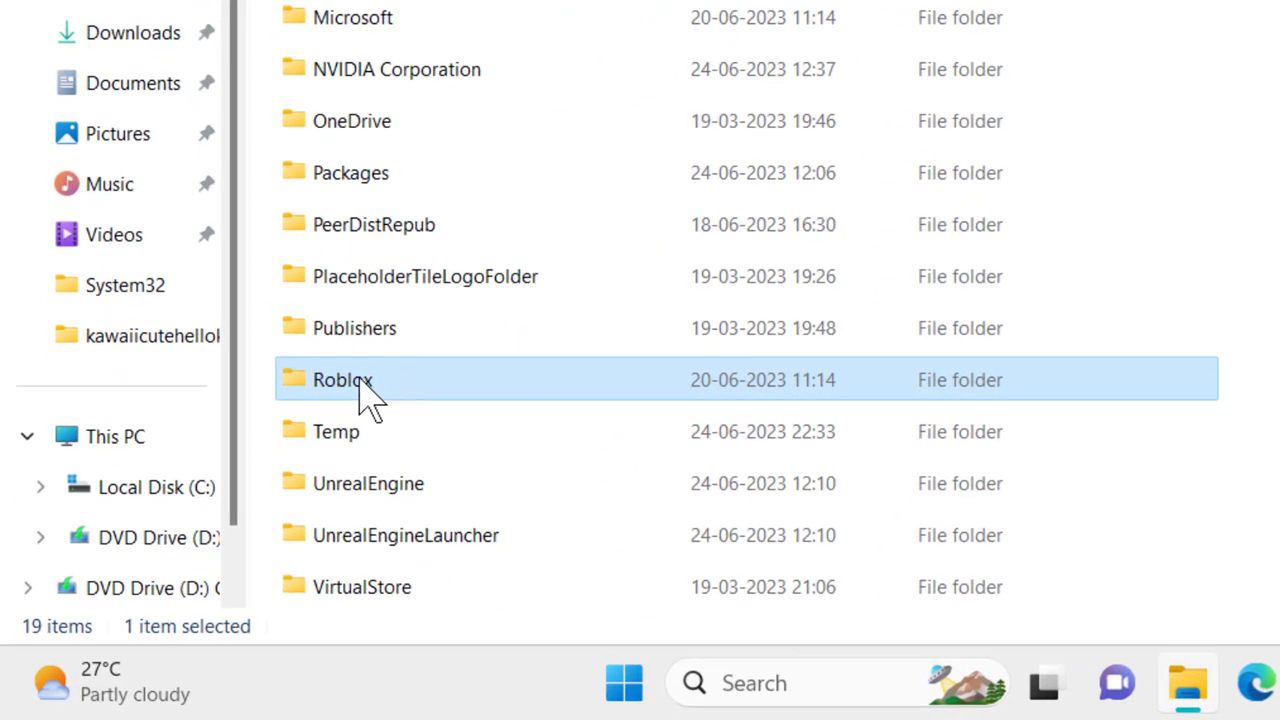
right_click(372, 405)
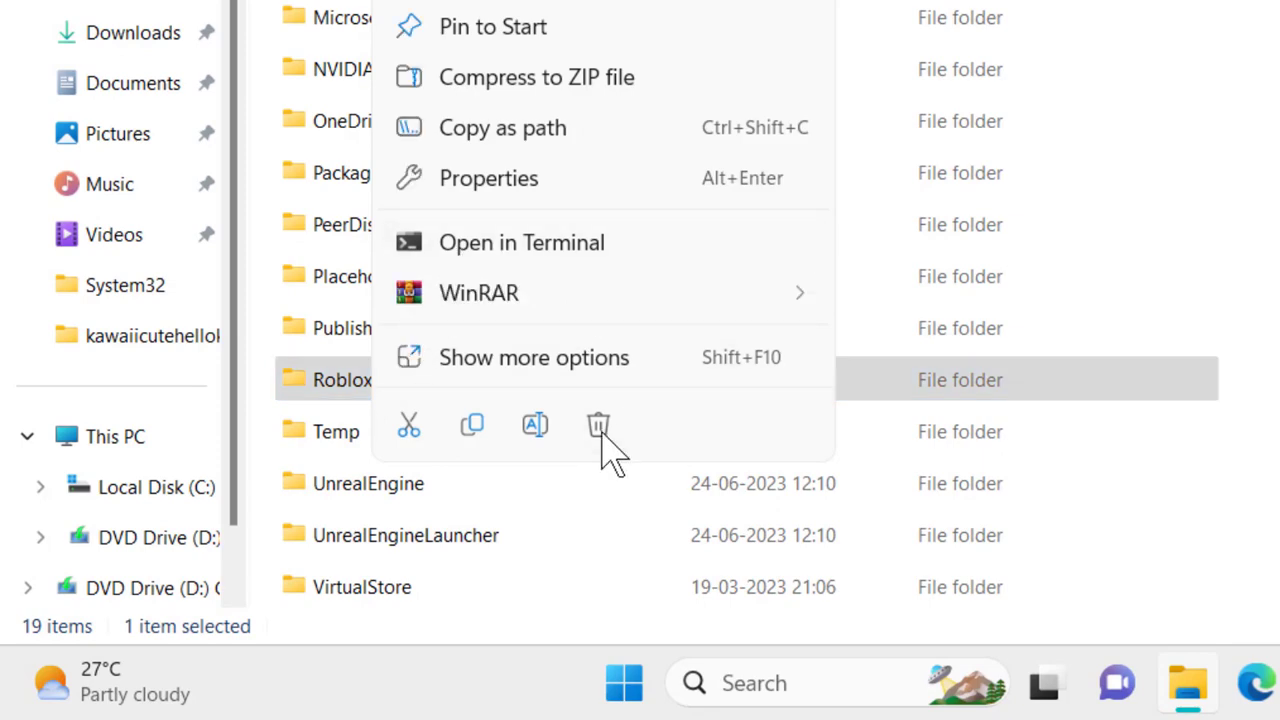
click(898, 483)
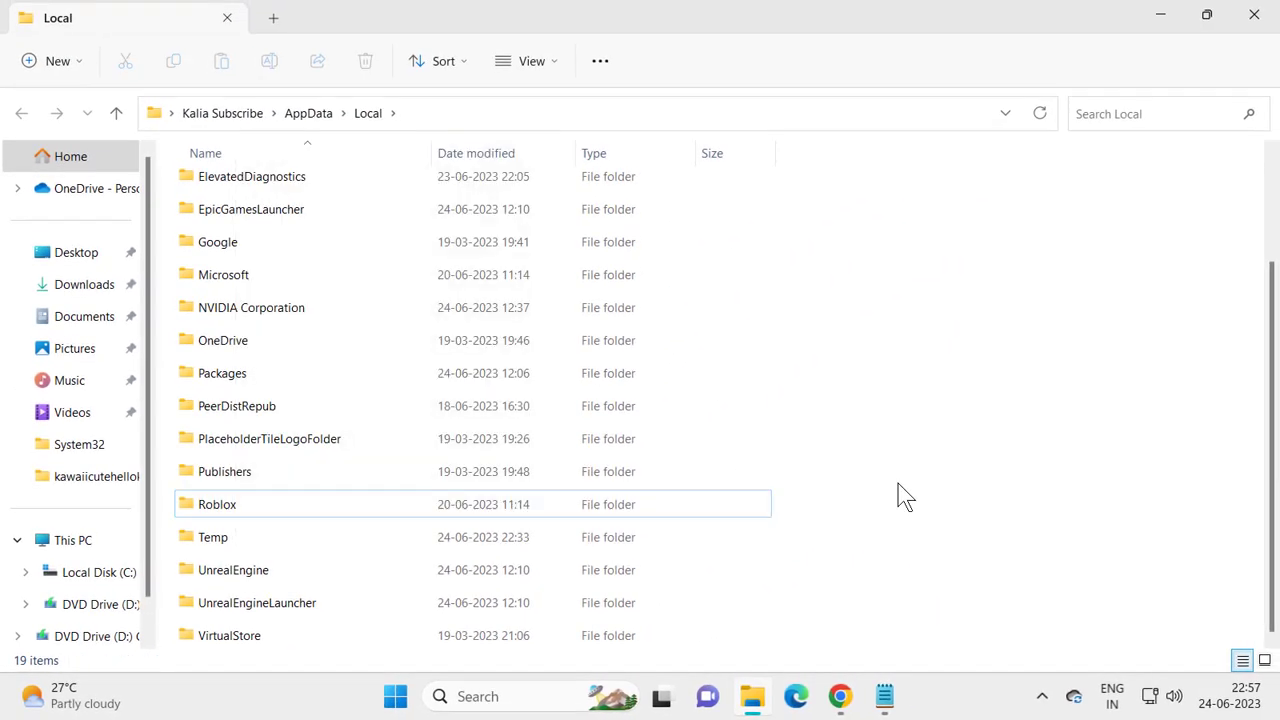
click(1256, 20)
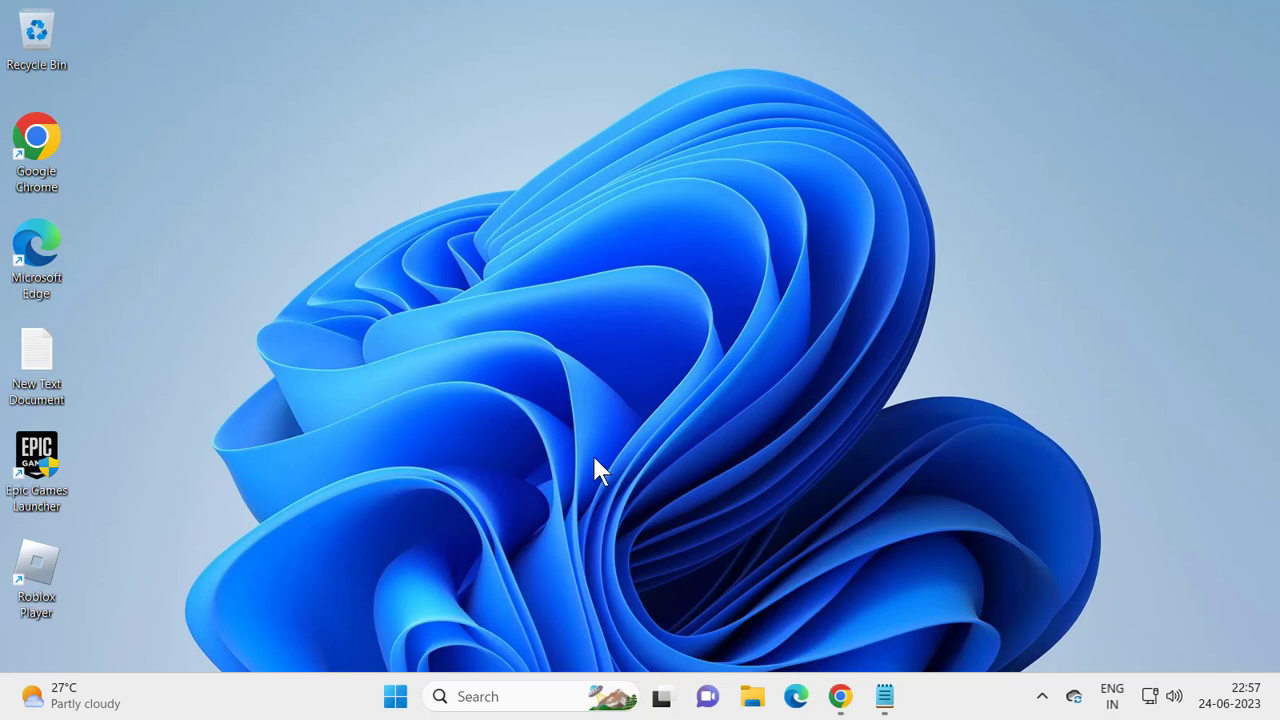
Search Windows for the VPN settings, review the VPN connections page, and close it.
click(482, 696)
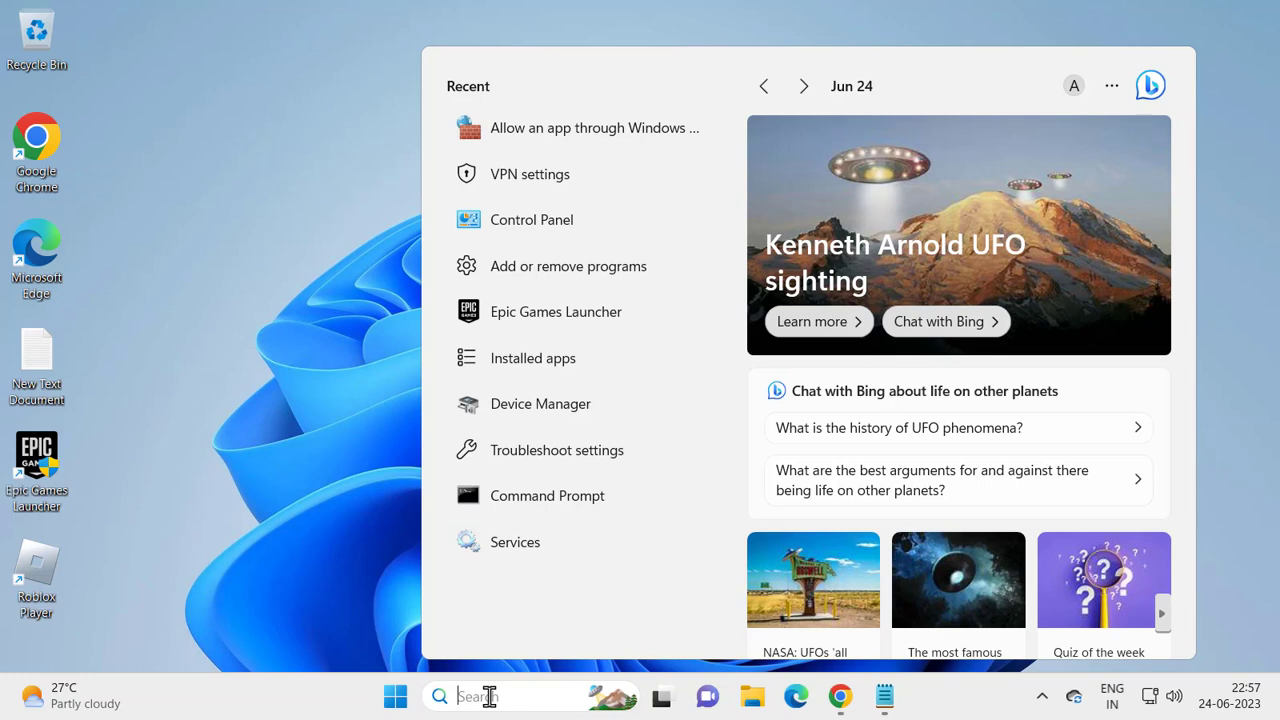
text(vpn settings)
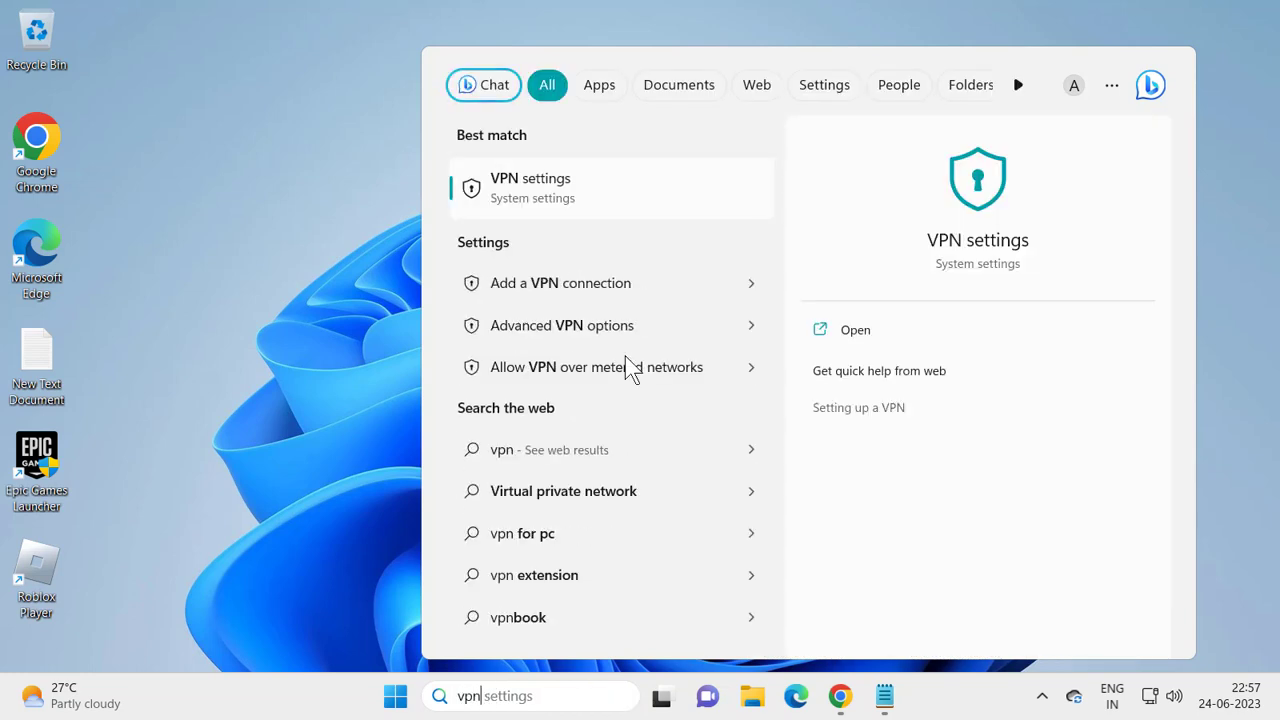
click(851, 333)
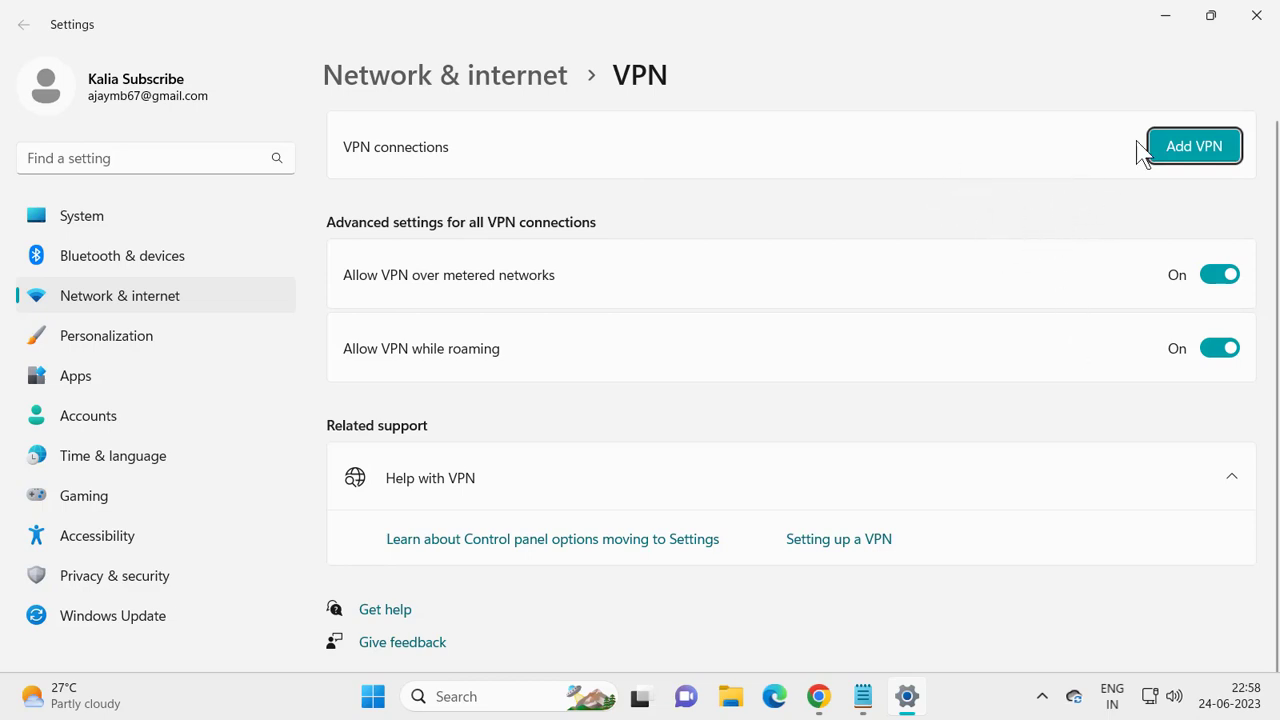
click(1250, 28)
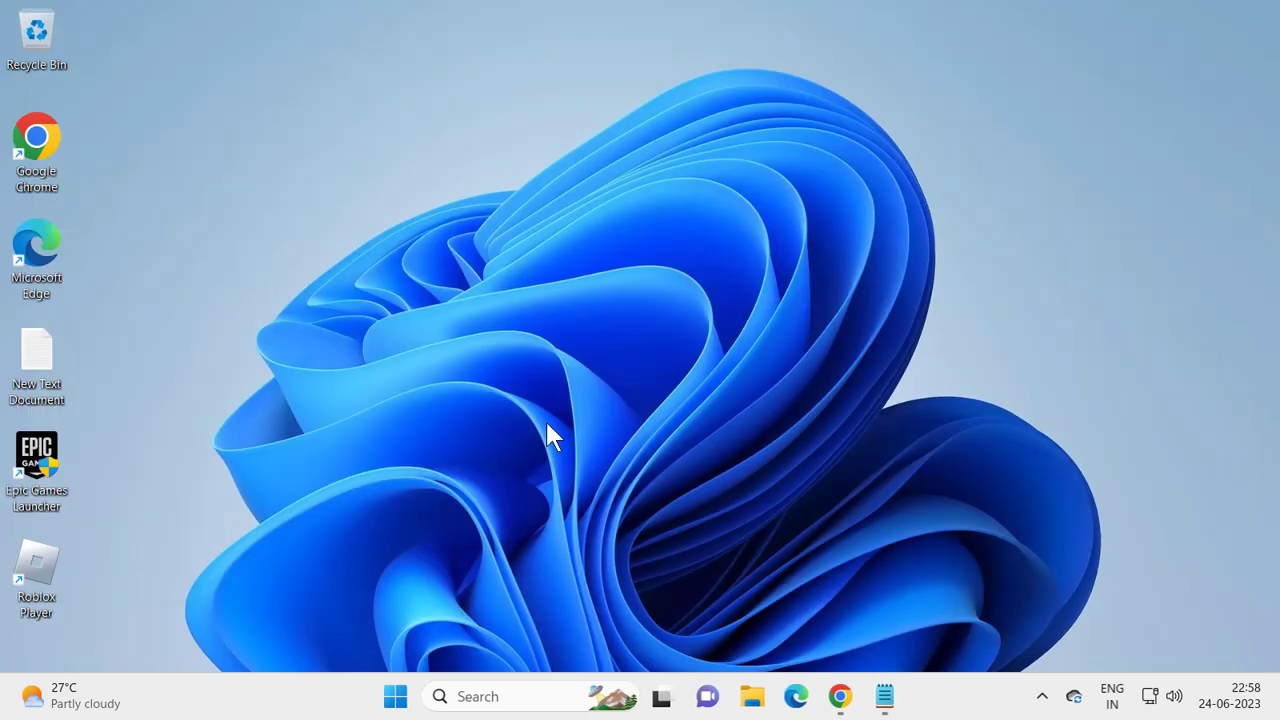
Search Windows for inetcpl.cpl and open this control panel item.
click(507, 699)
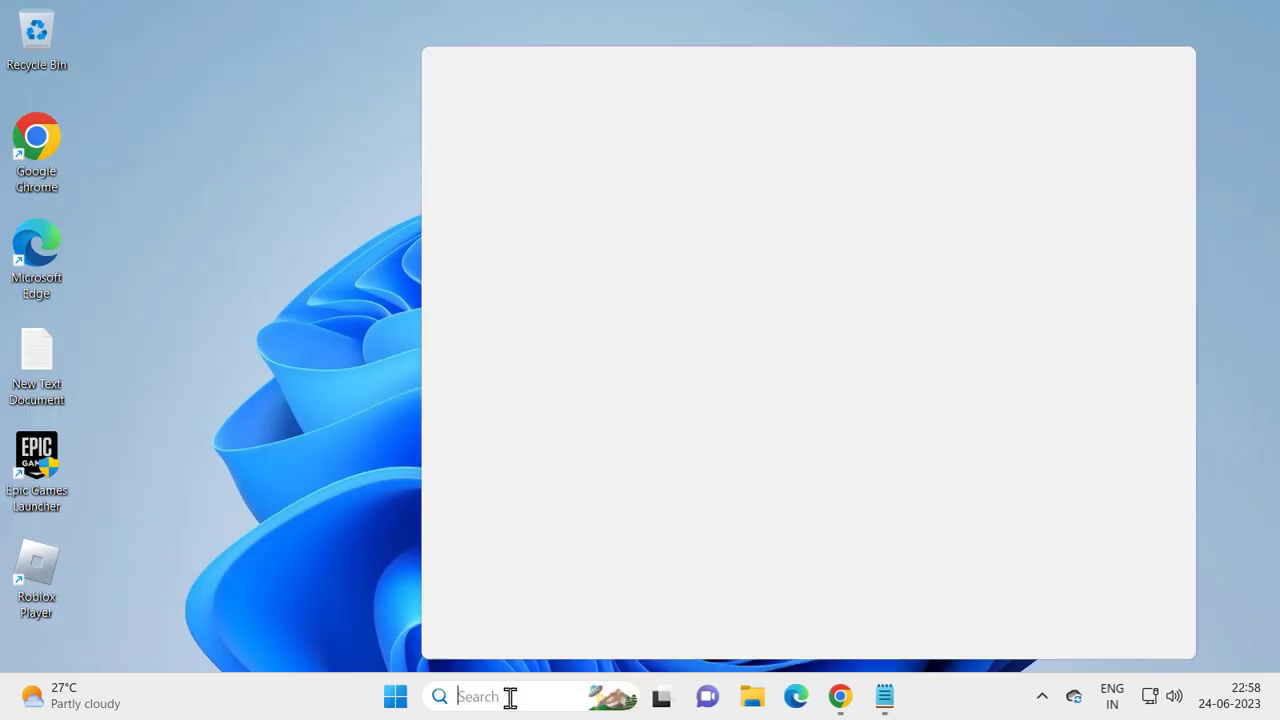
text(in)
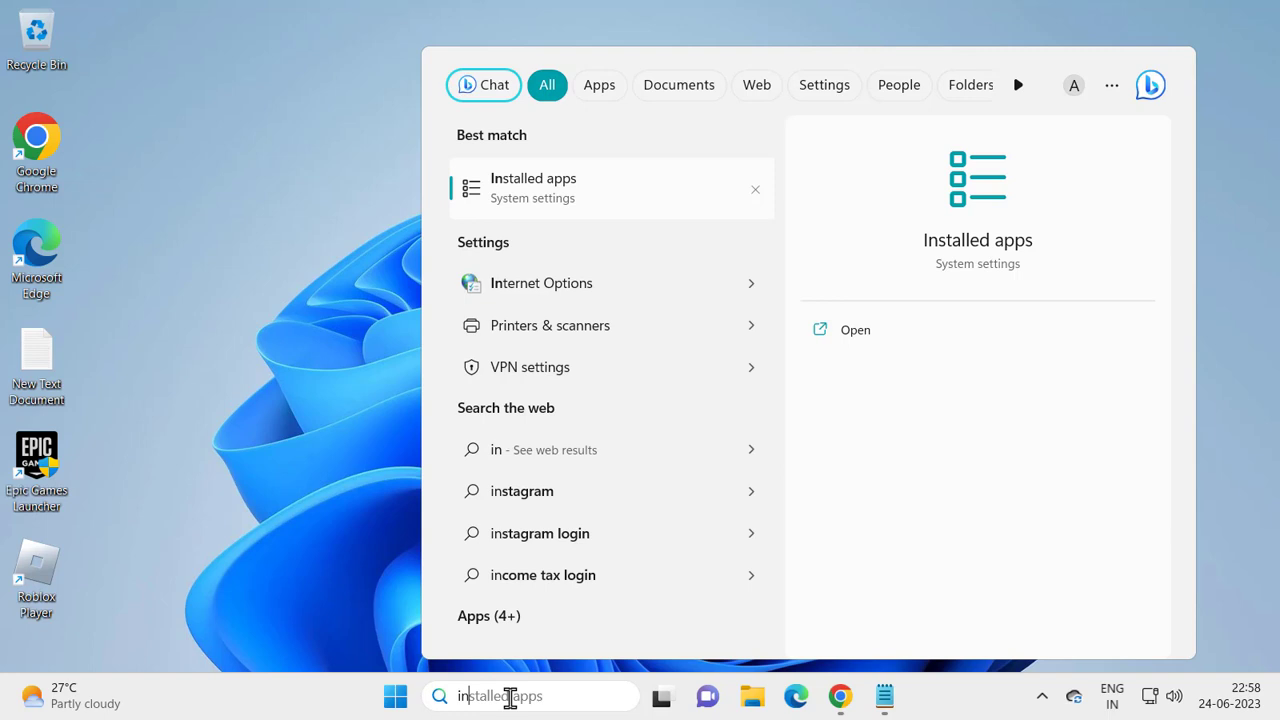
text(et)
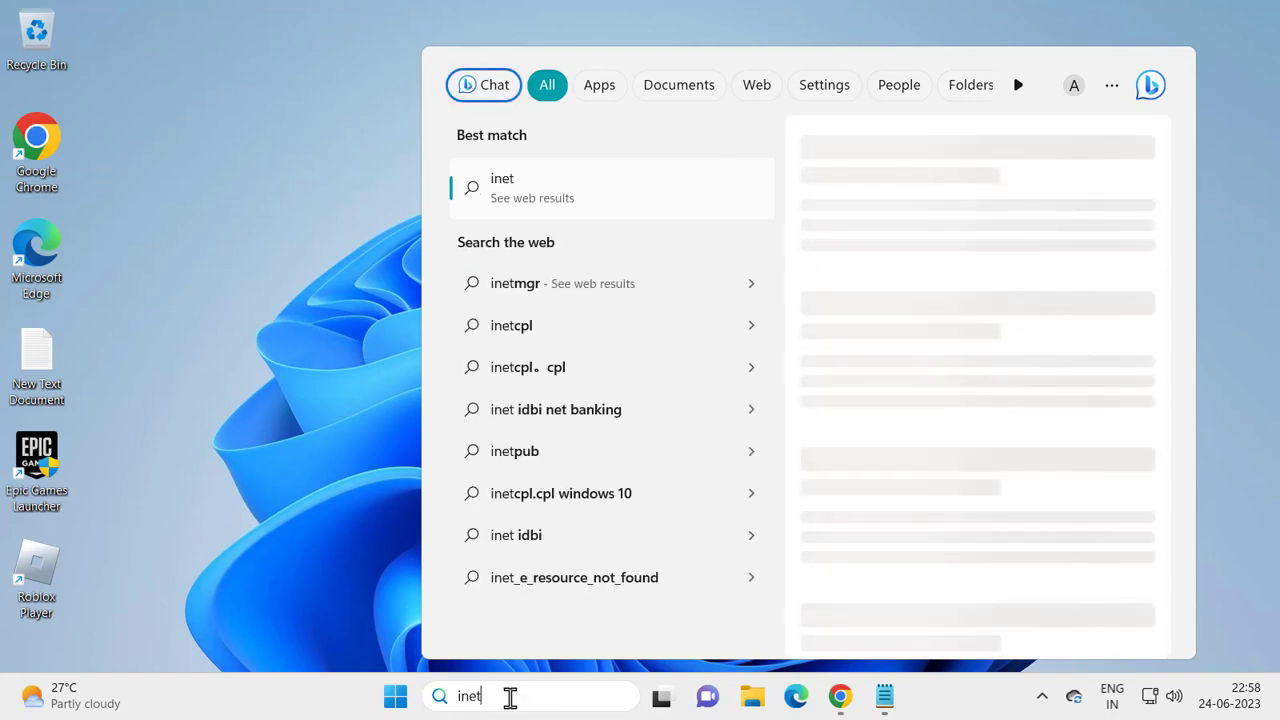
text(cpl)
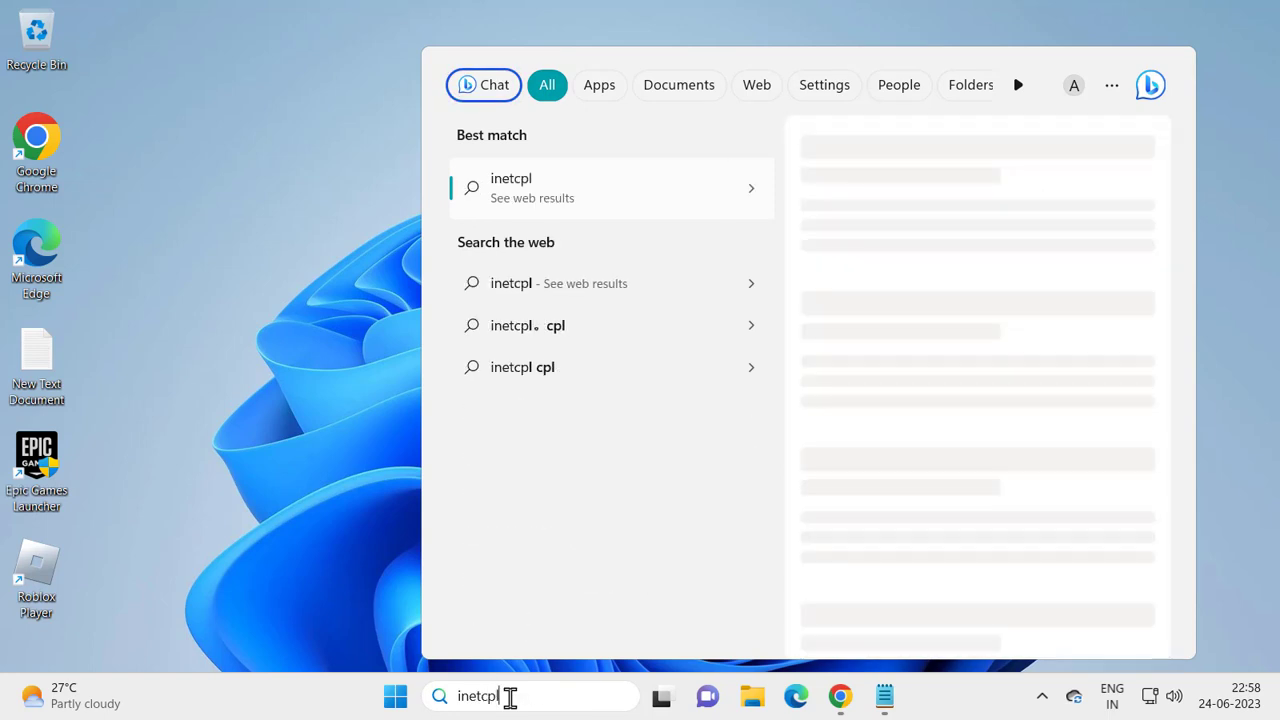
text(.)
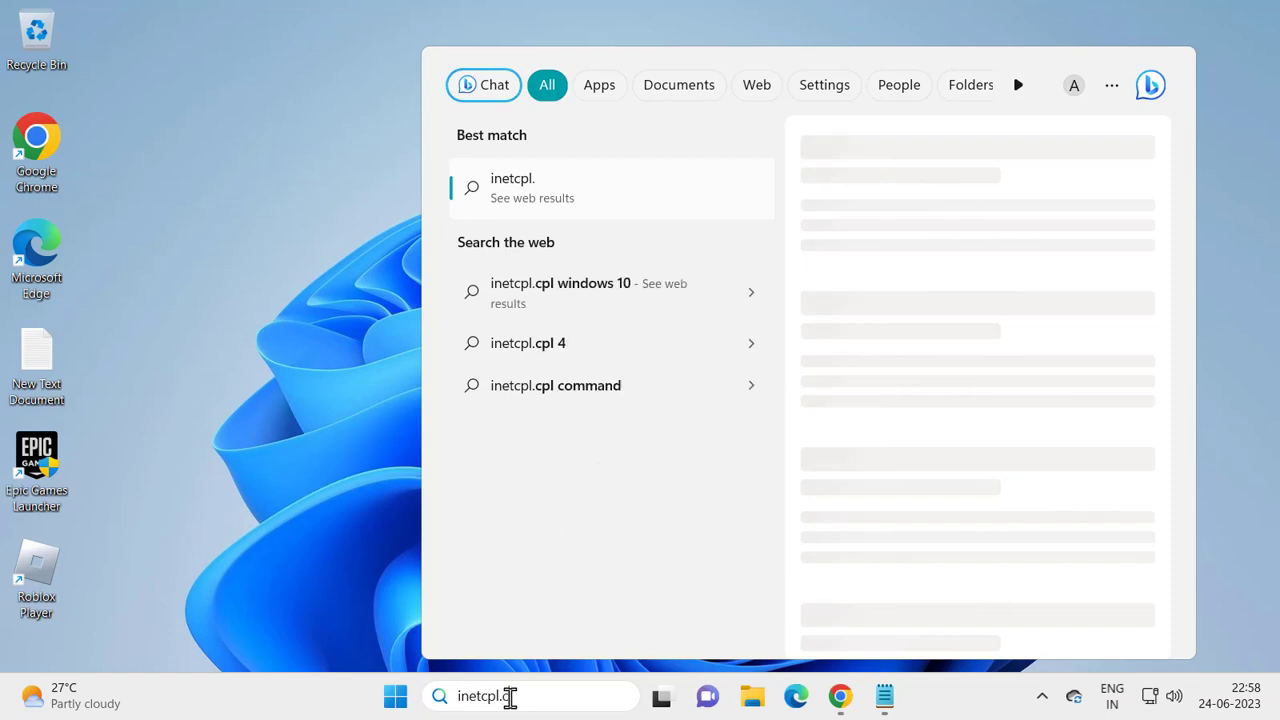
text(c)
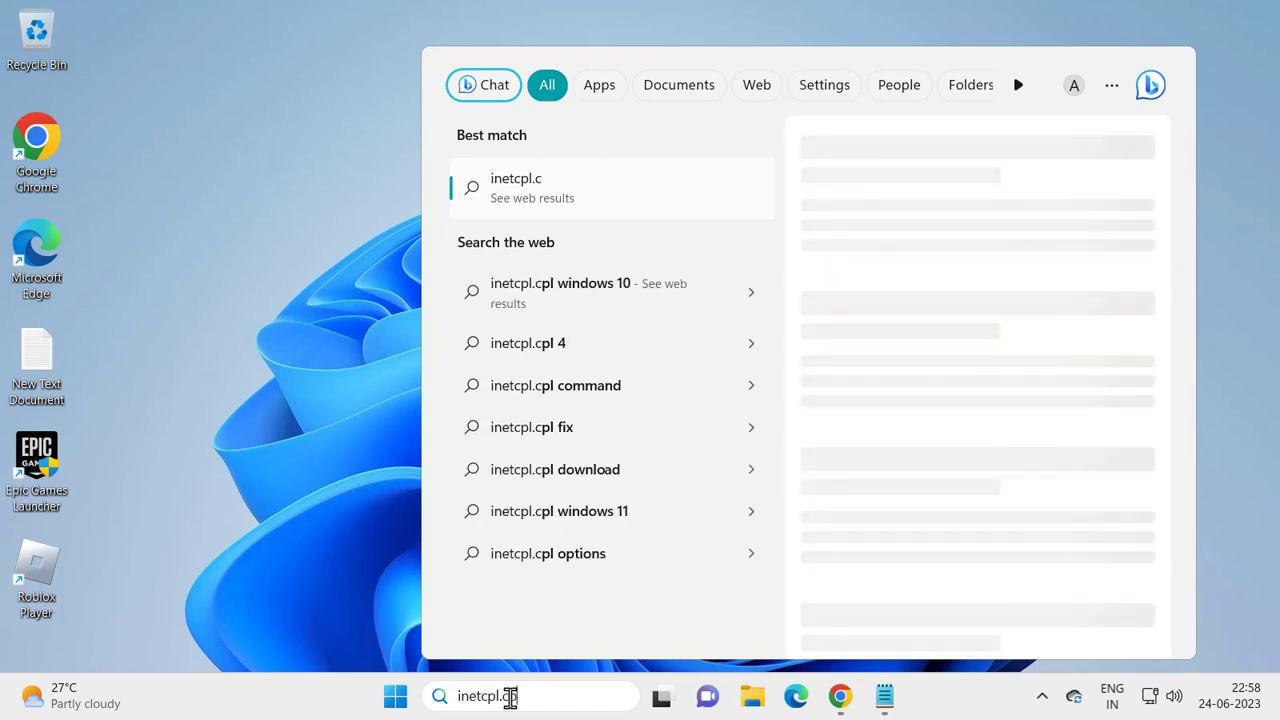
text(pl)
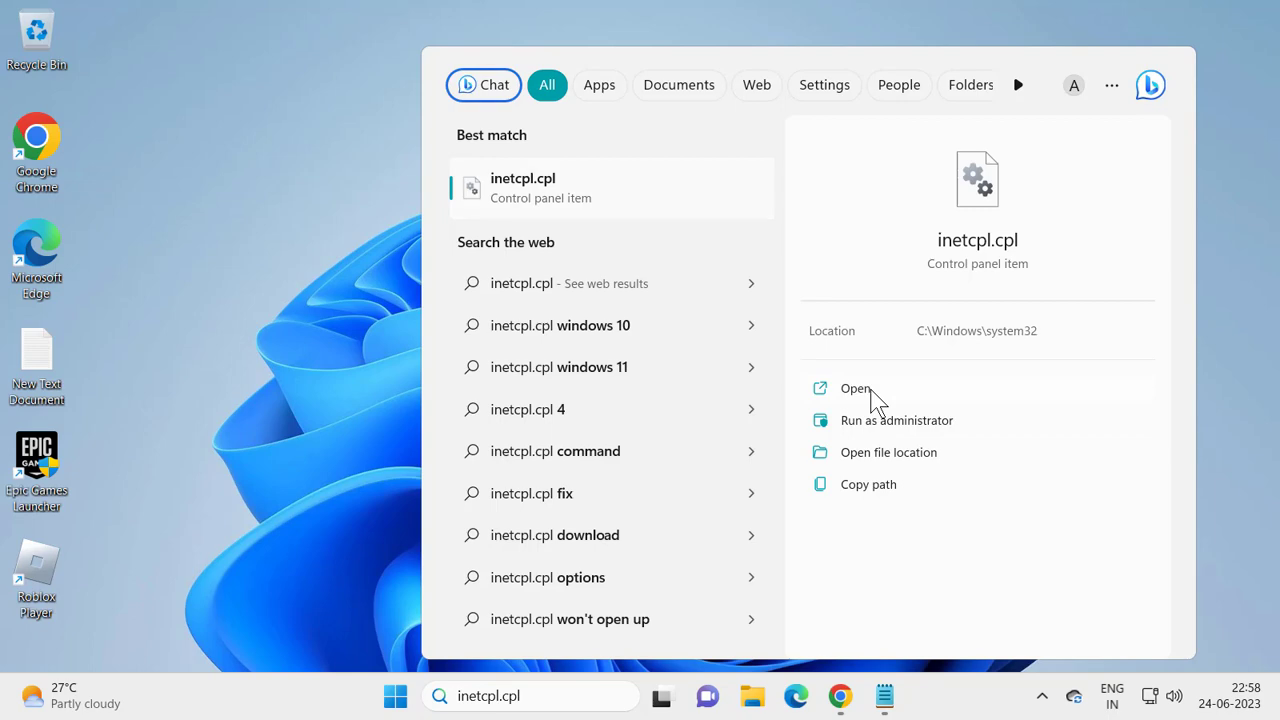
click(869, 393)
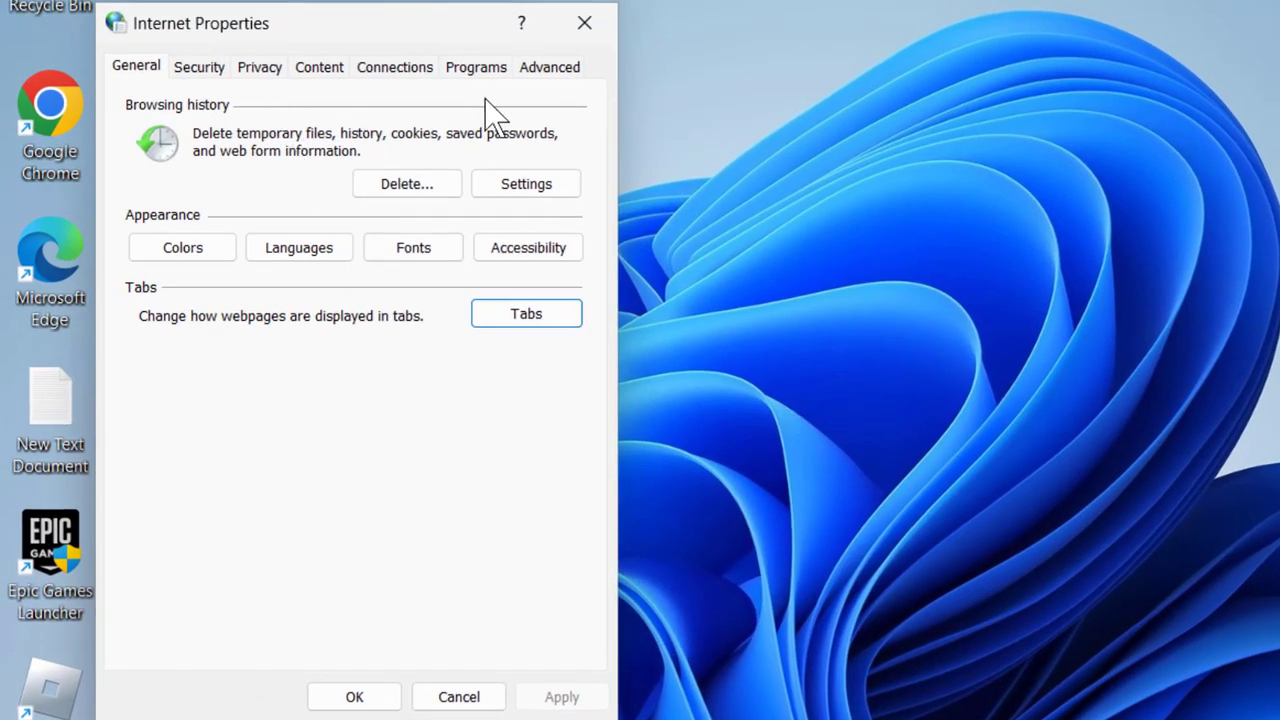
Review the LAN automatic configuration and proxy server options under the internet connection settings, and accept both dialogs.
click(411, 72)
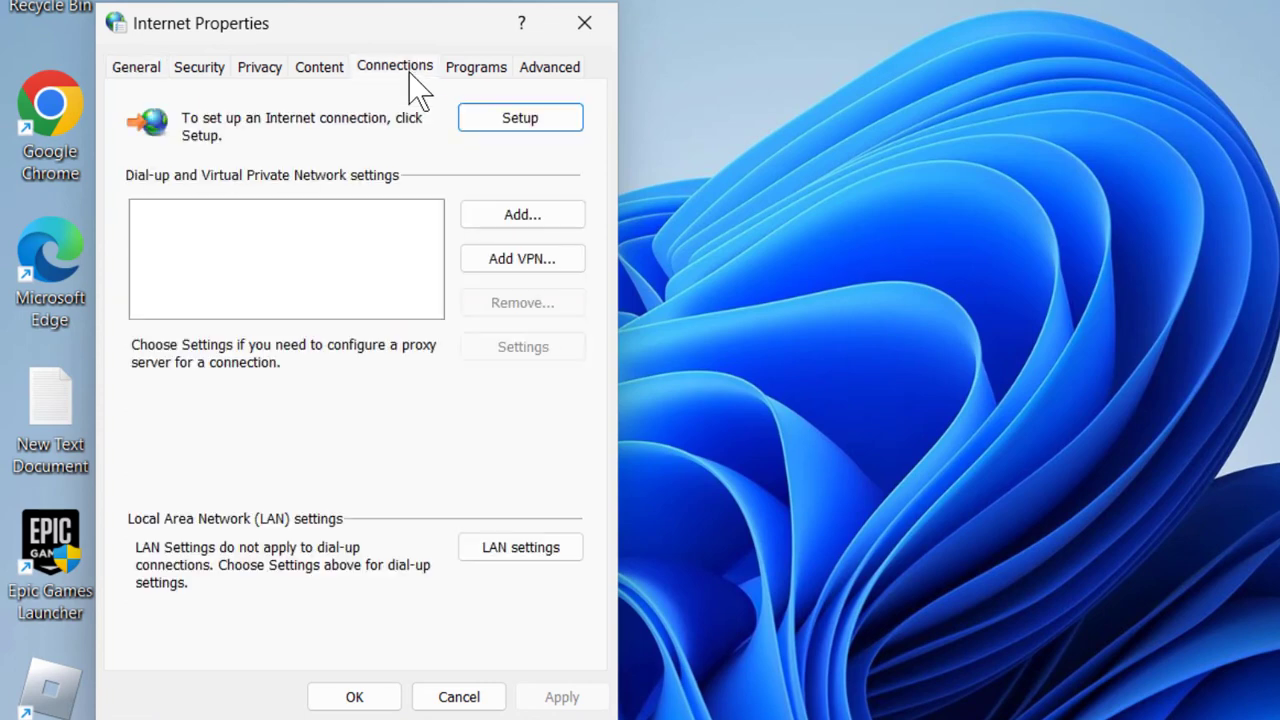
click(518, 550)
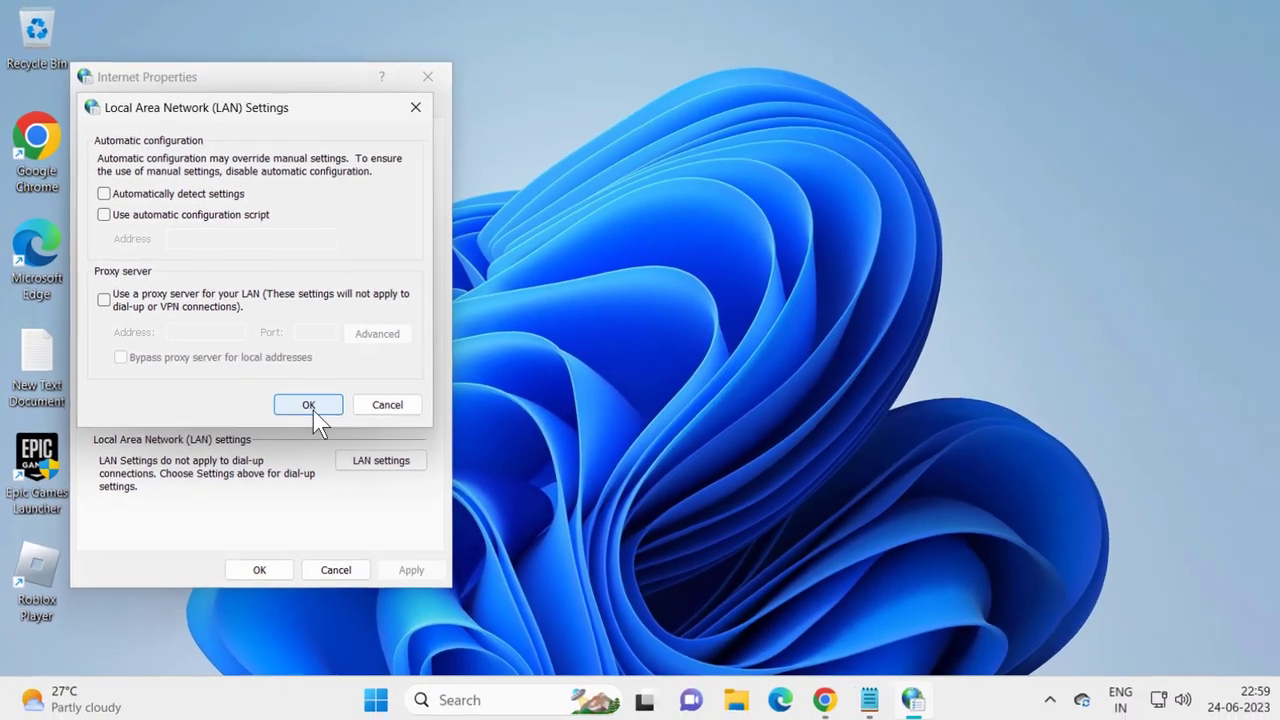
click(311, 407)
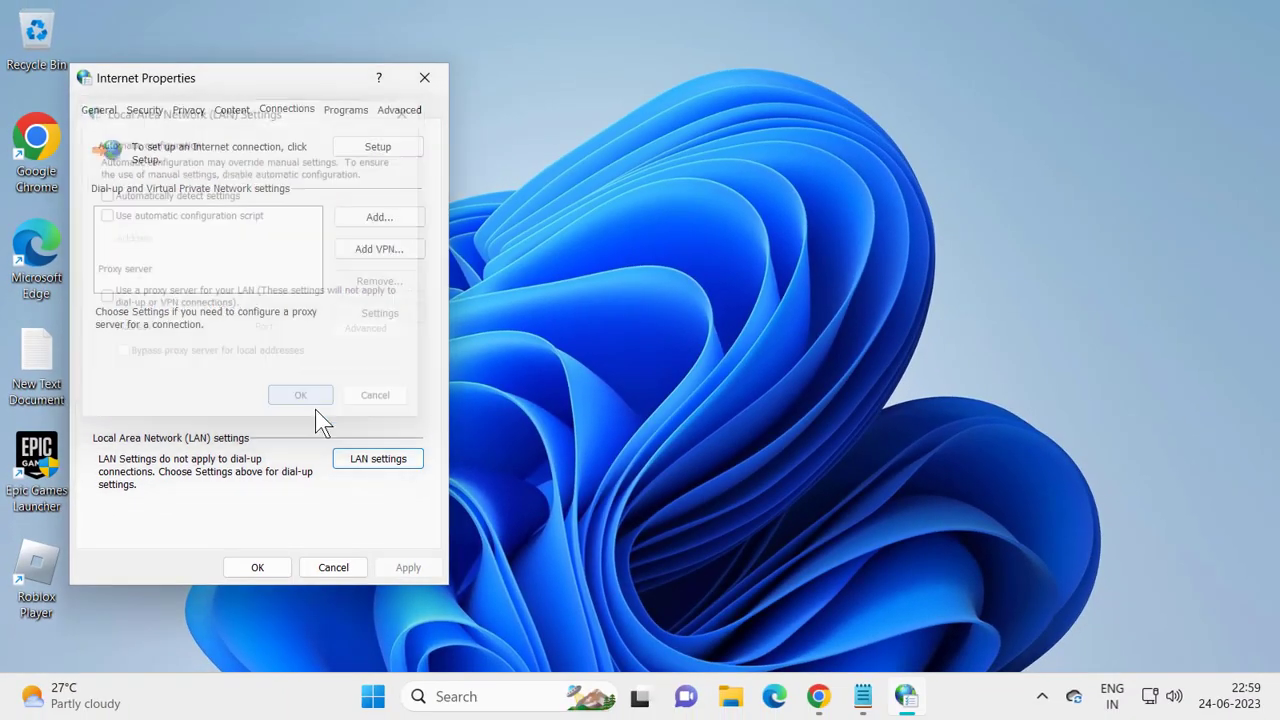
click(258, 567)
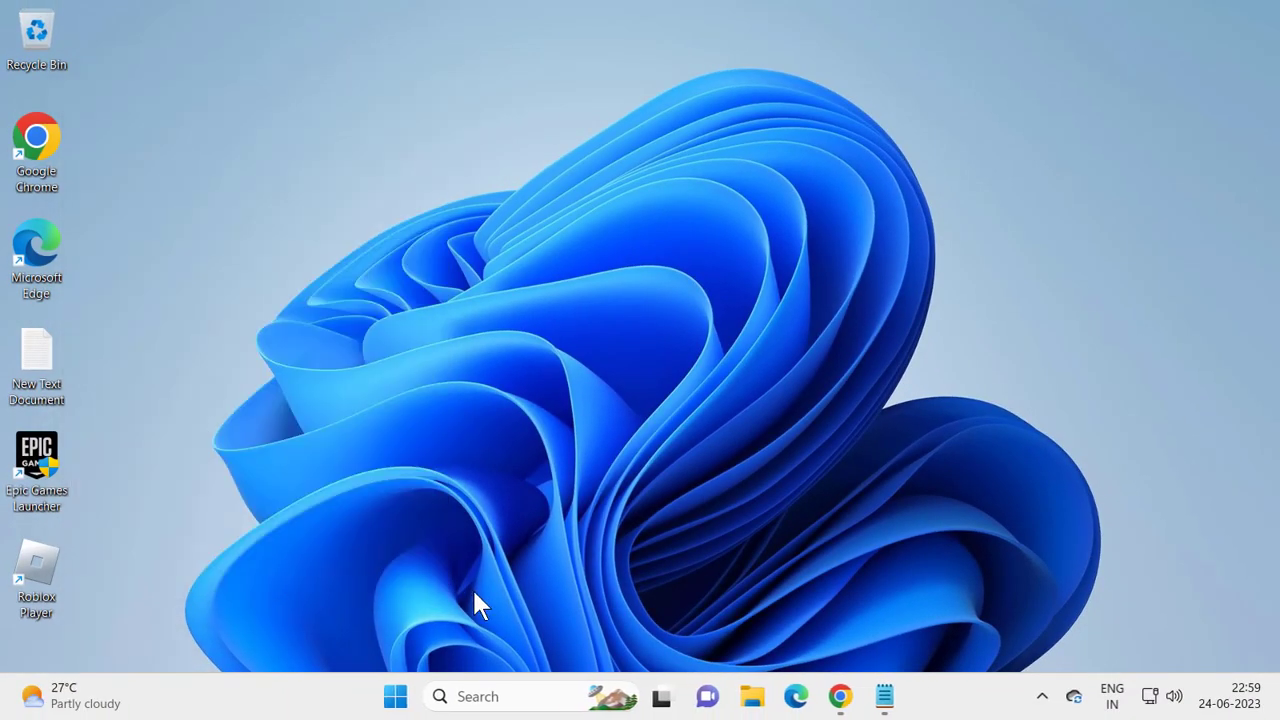
Search Windows for appwiz.cpl and open this control panel item to list the installed programs.
click(480, 697)
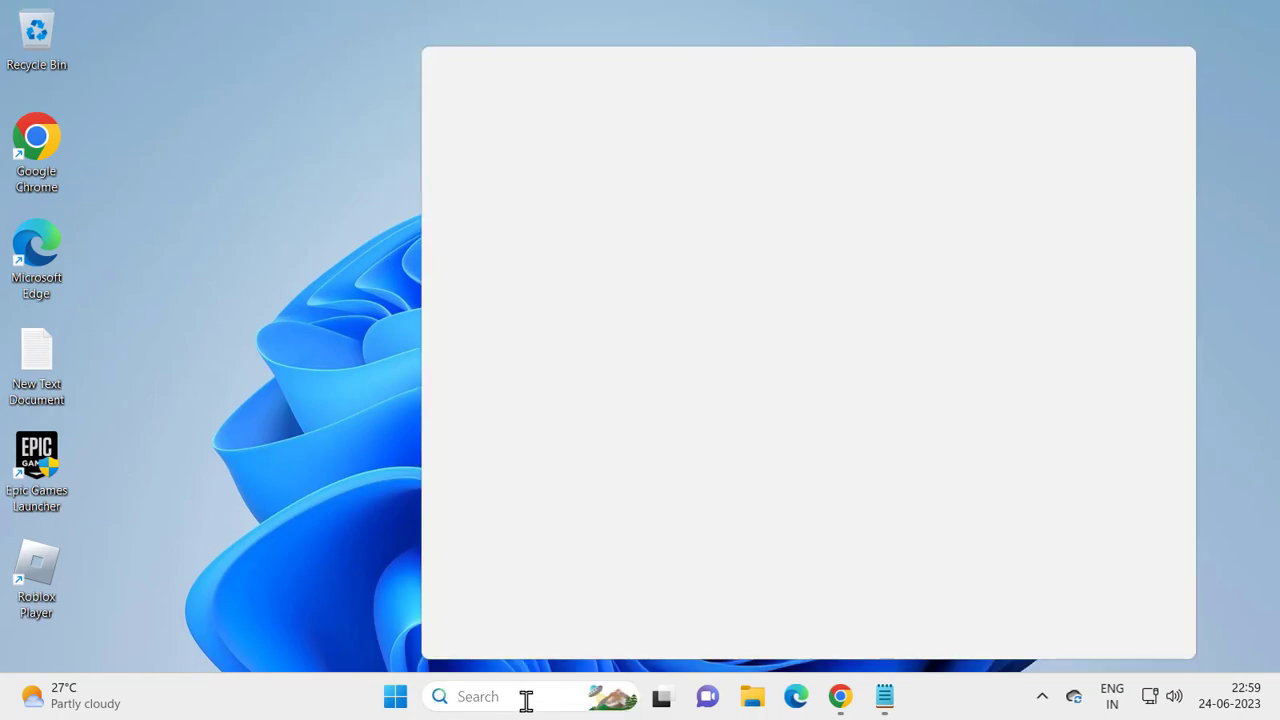
text(app)
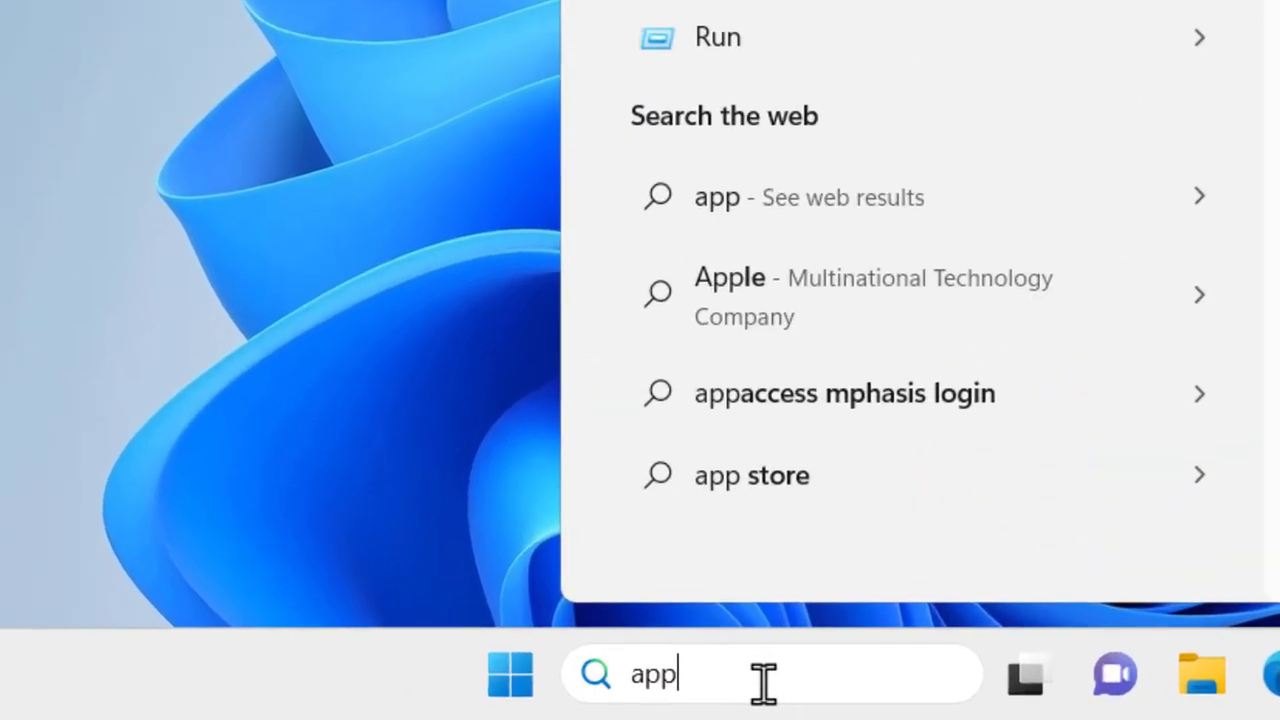
text(wiz)
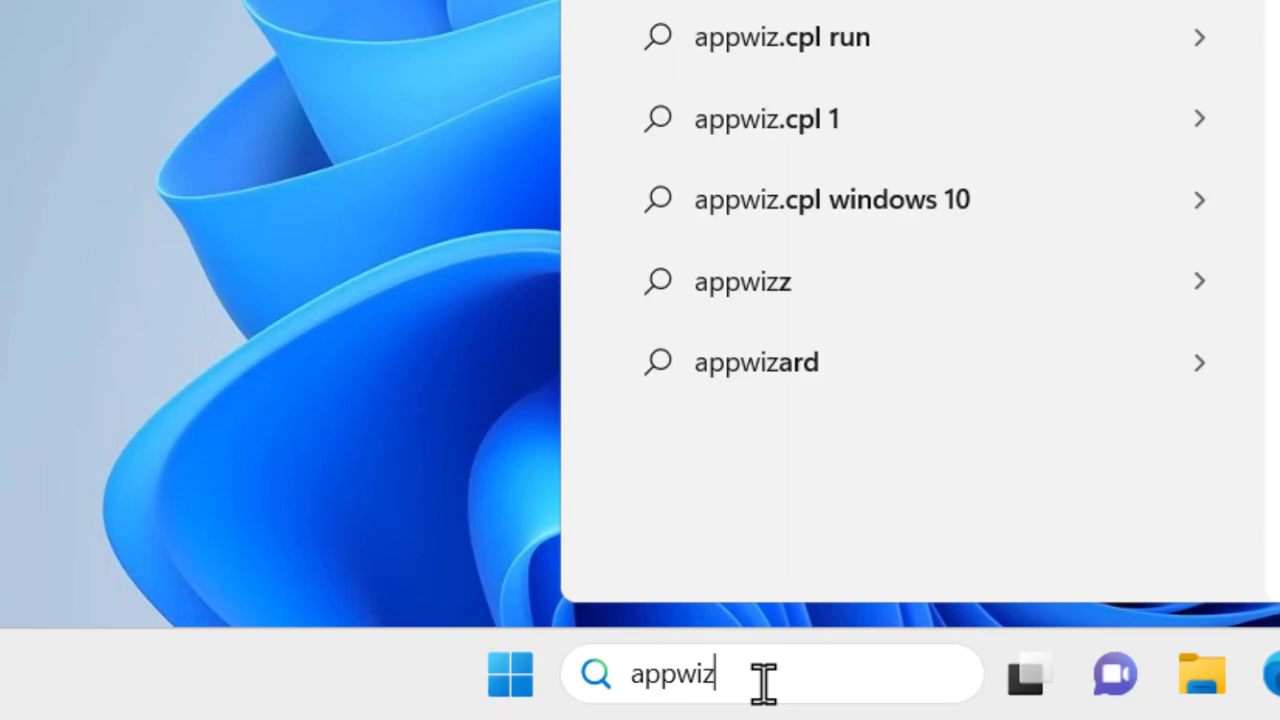
text(.cp)
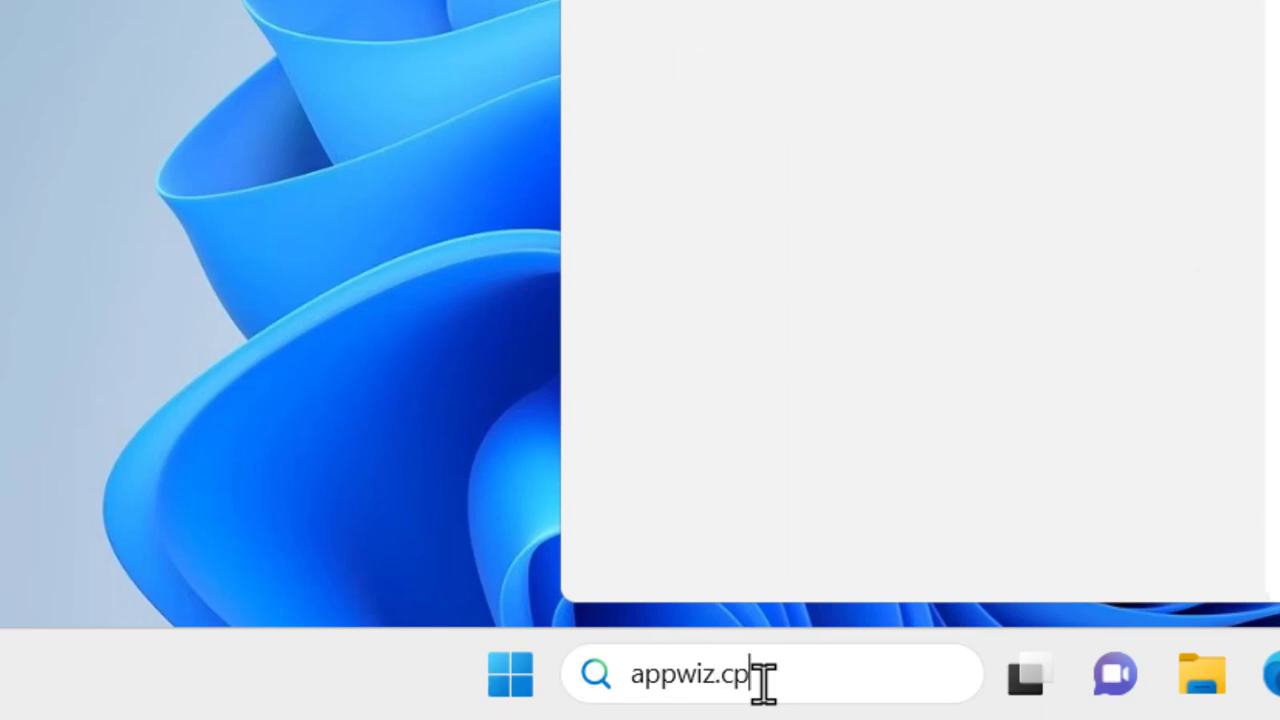
text(l)
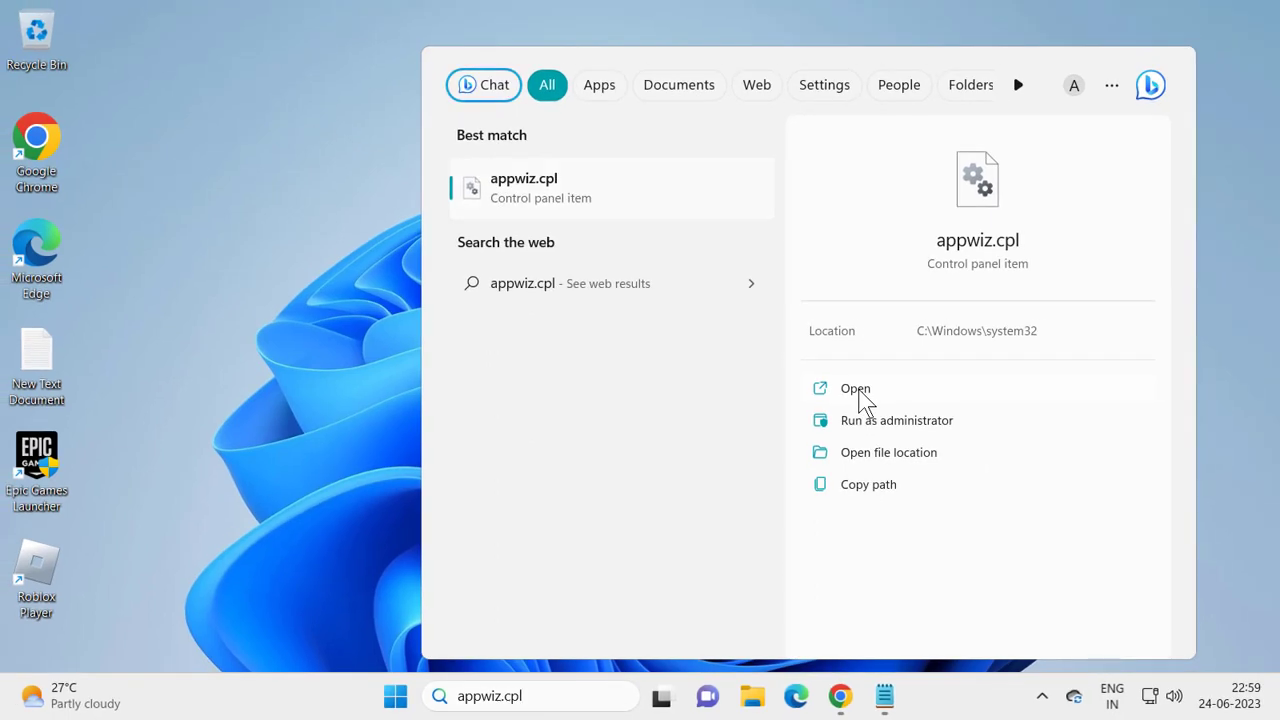
click(855, 389)
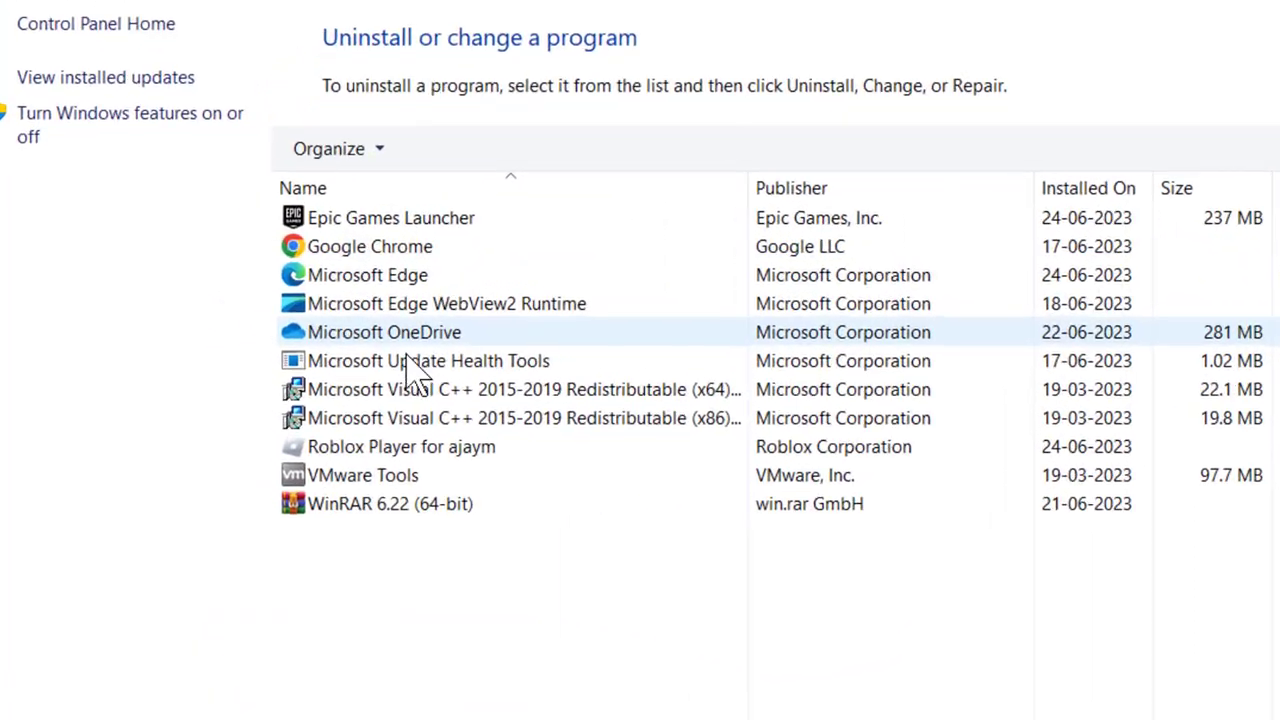
Locate the uninstall option for Roblox Player in the installed programs list, and close Programs and Features without removing the program.
right_click(414, 466)
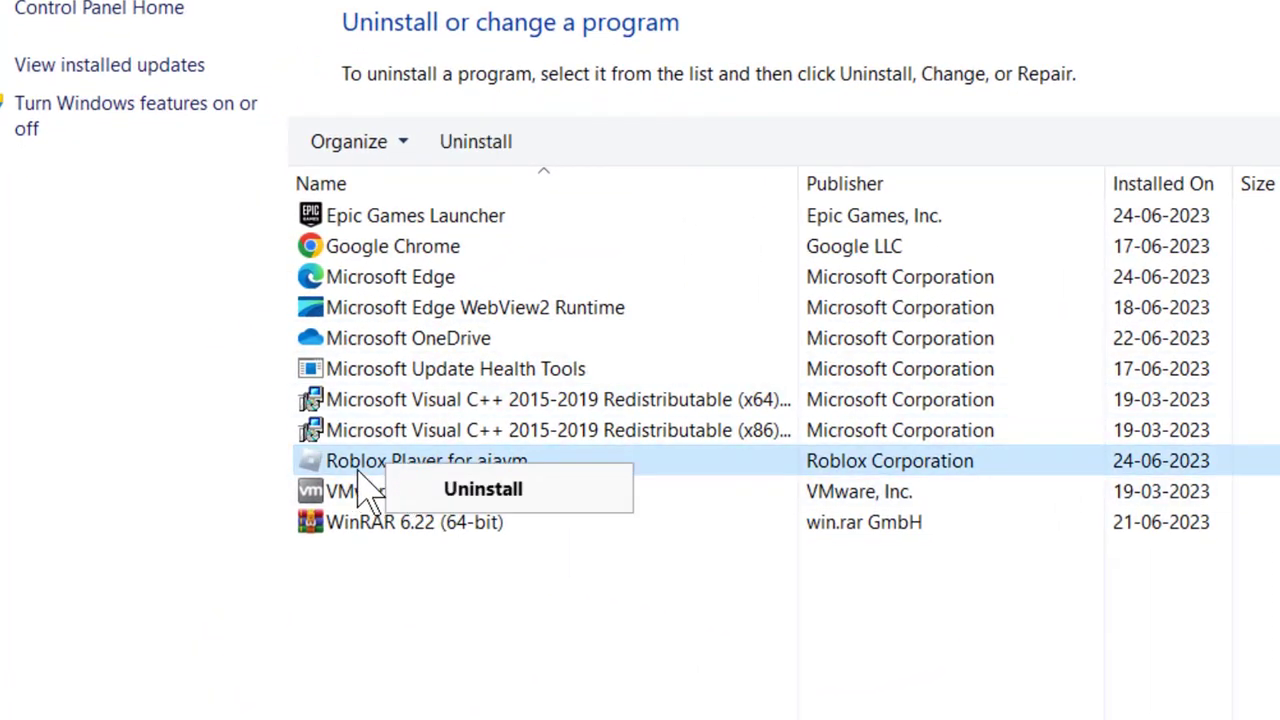
click(368, 468)
right_click(424, 464)
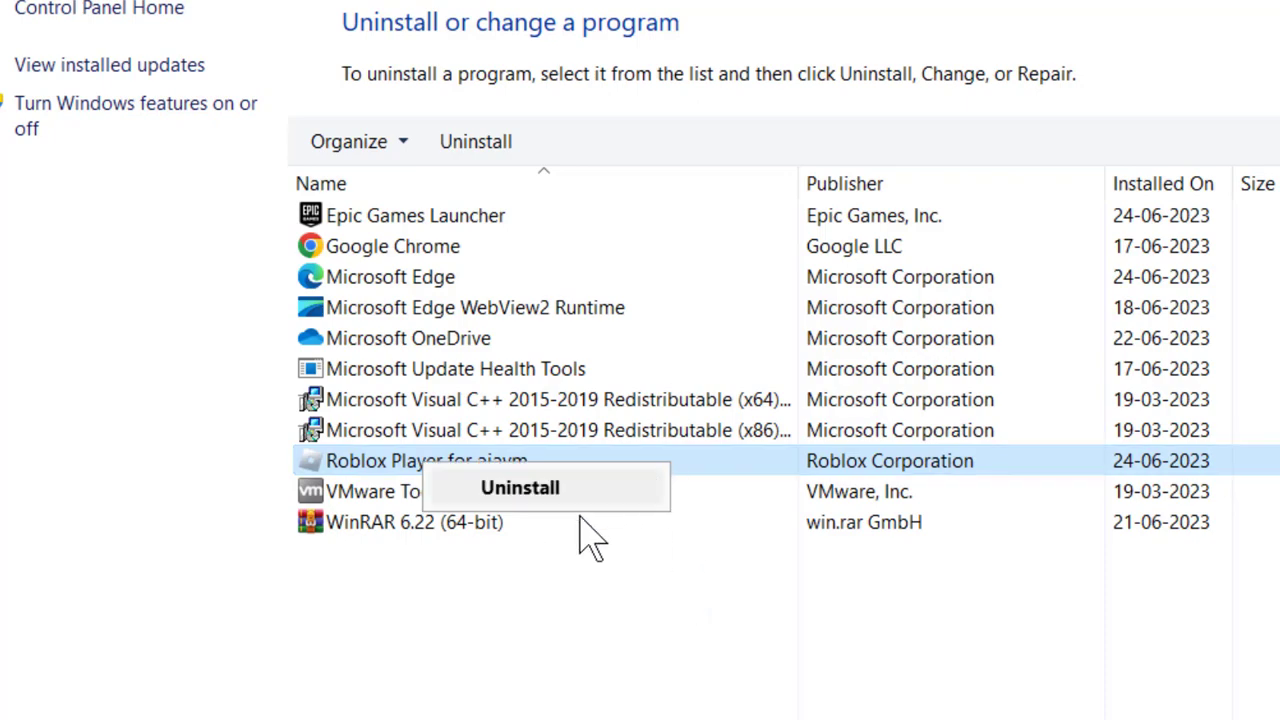
click(575, 640)
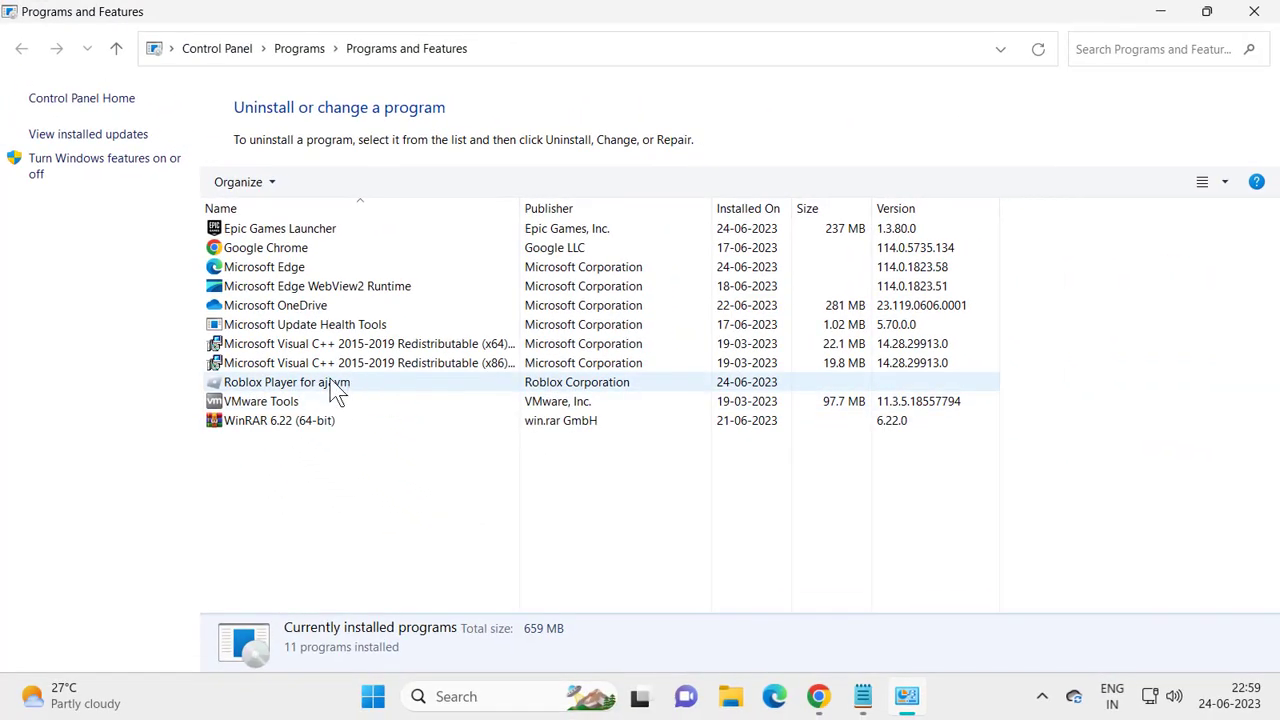
click(337, 390)
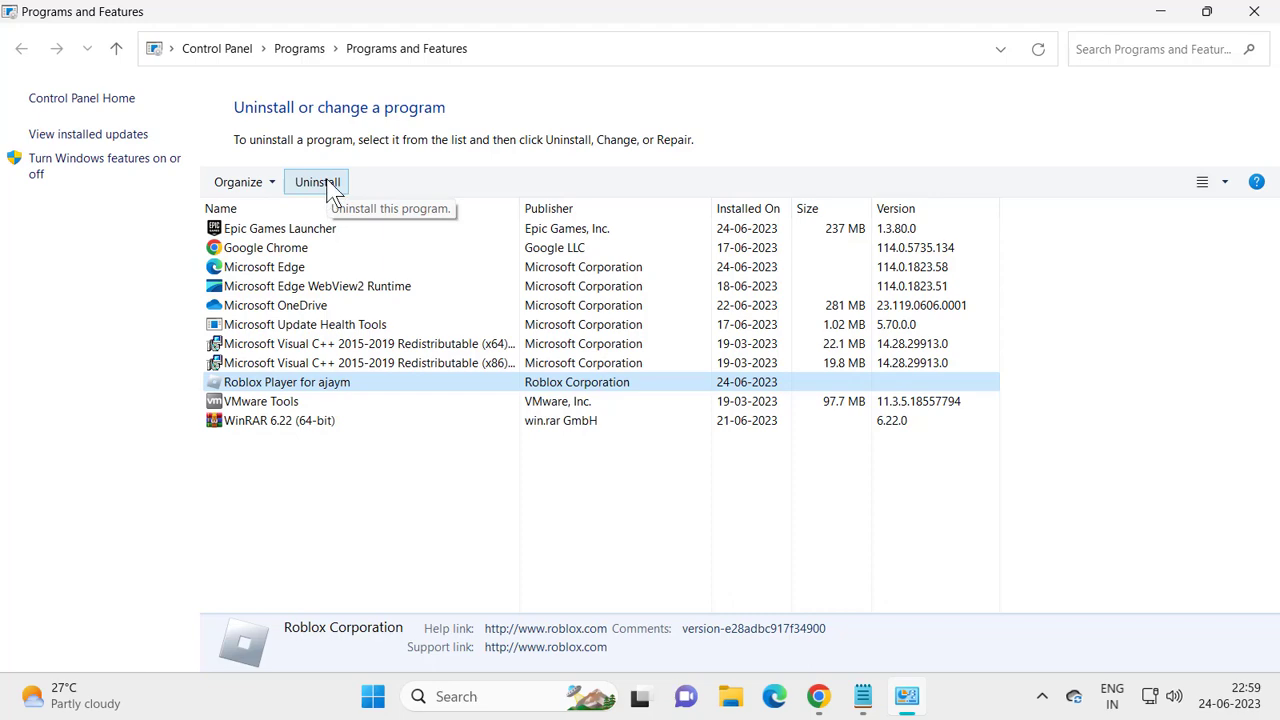
click(1256, 12)
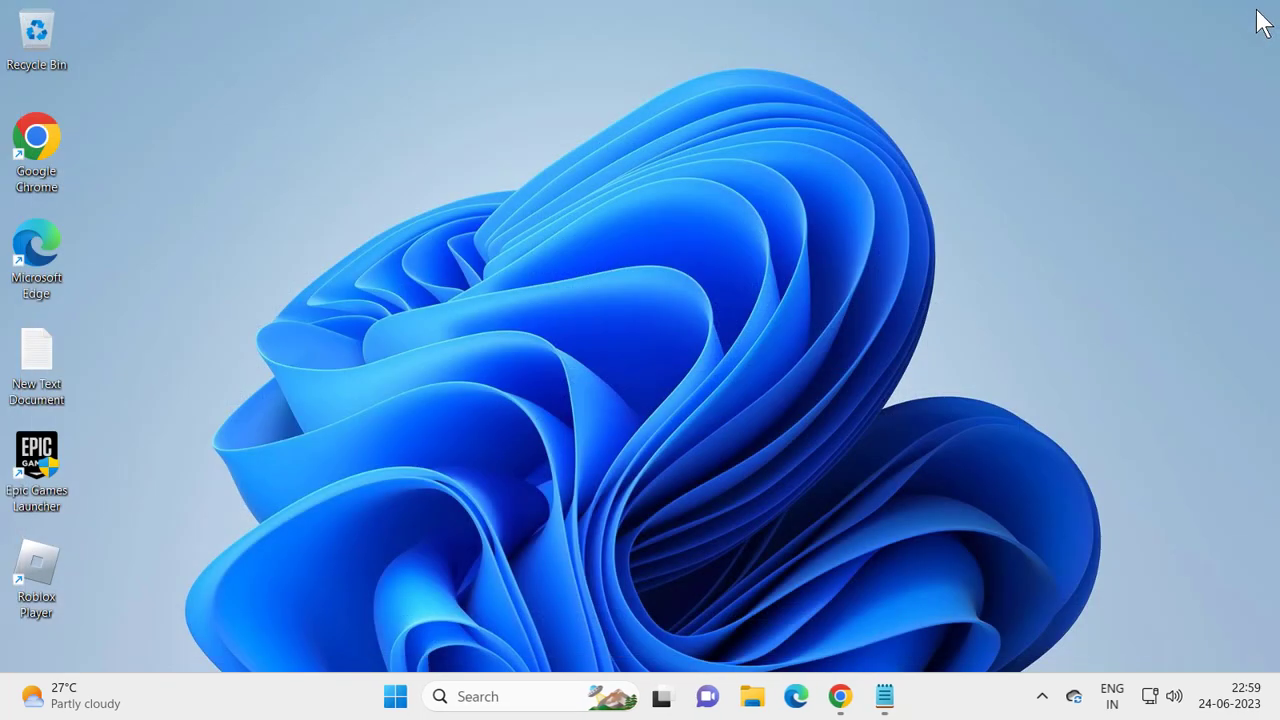
click(499, 697)
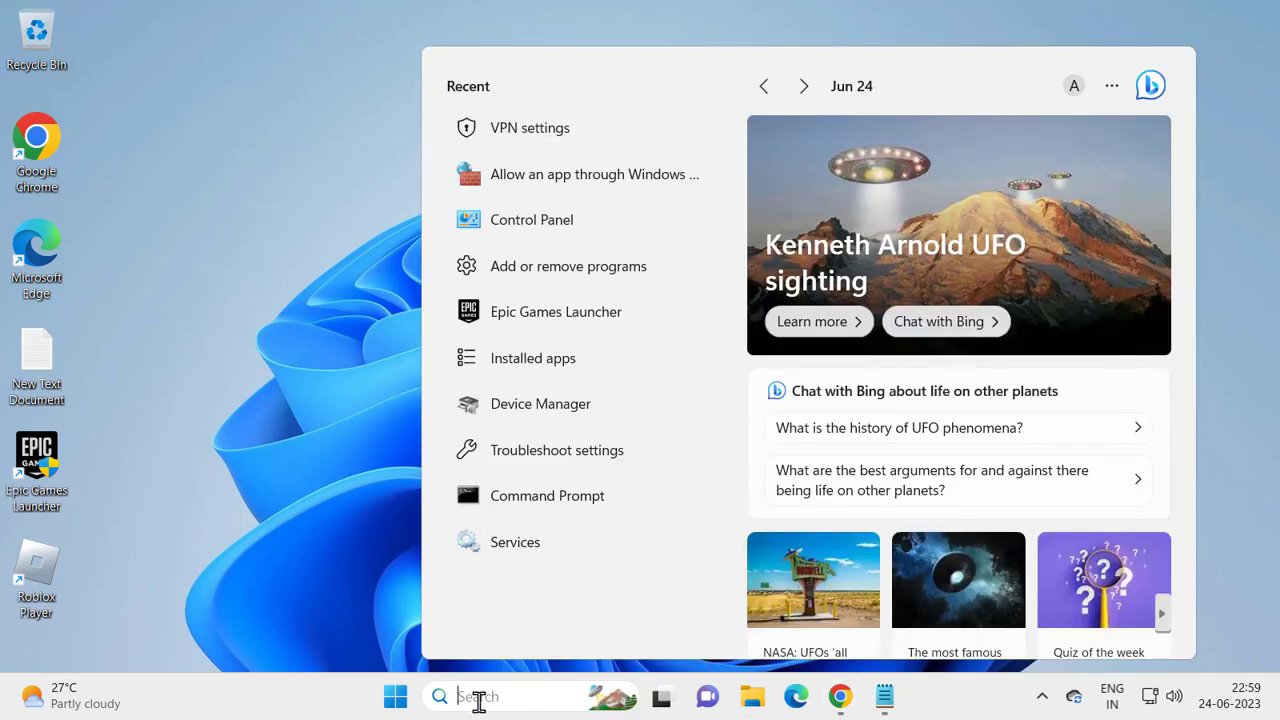
click(349, 540)
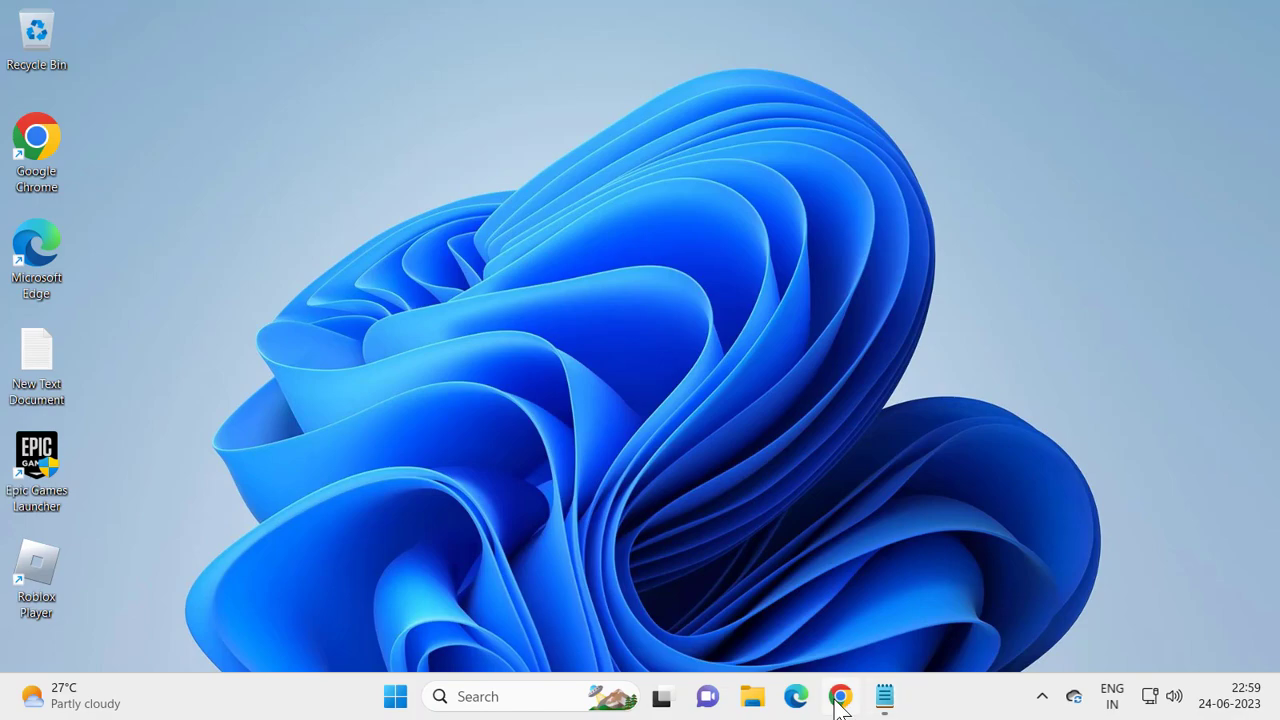
Switch to Google Chrome, open the Granny: Multiplayer page from the Roblox home page's Survival section, and look over its description.
click(838, 700)
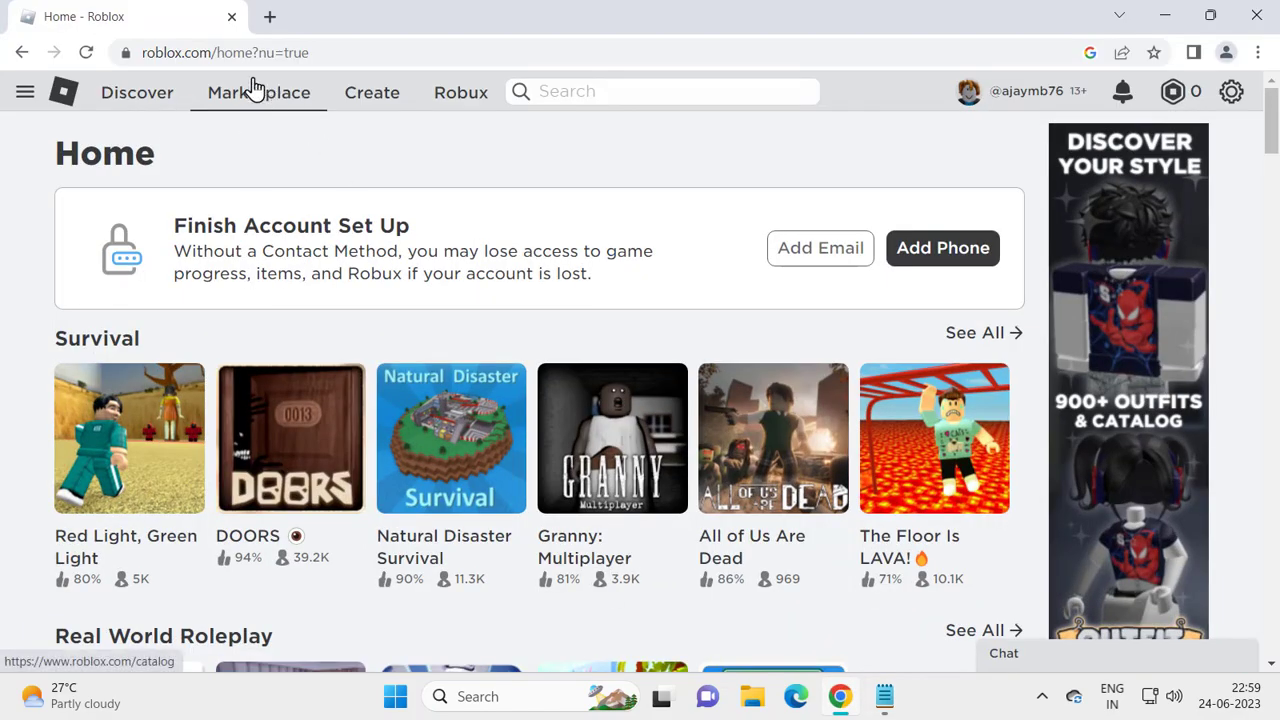
scroll(300, 270, down, 5)
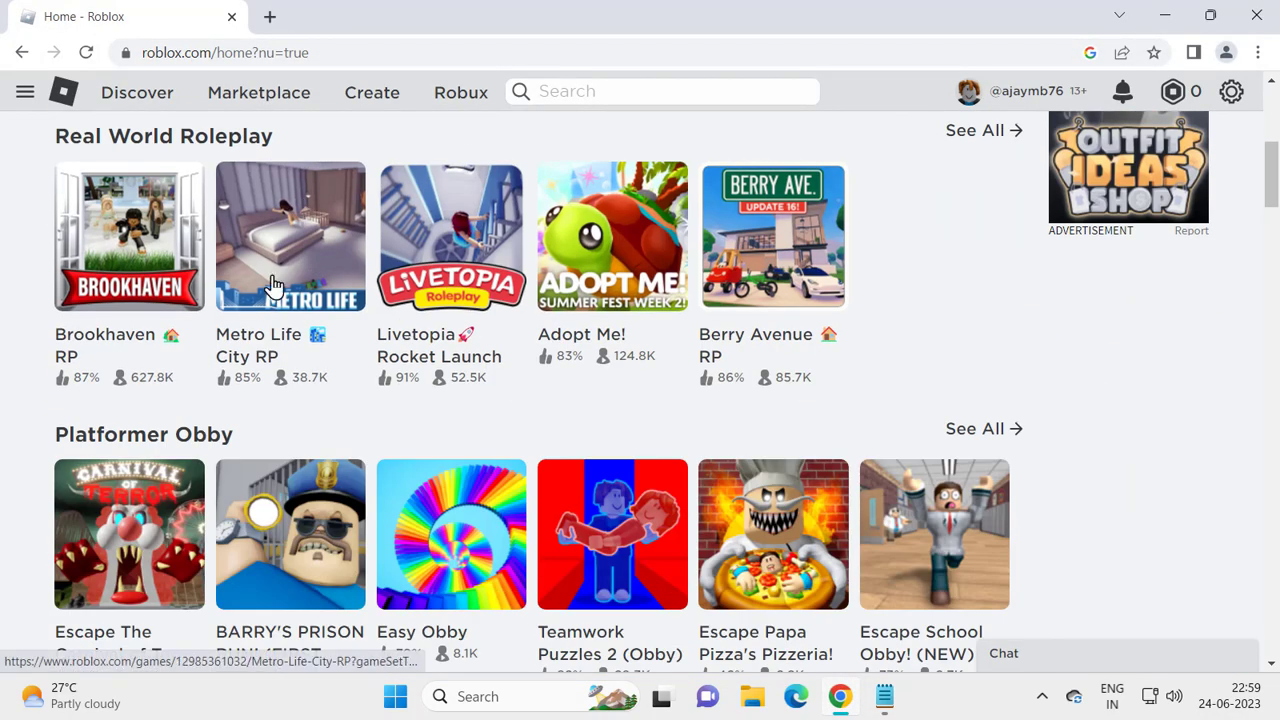
scroll(500, 300, up, 5)
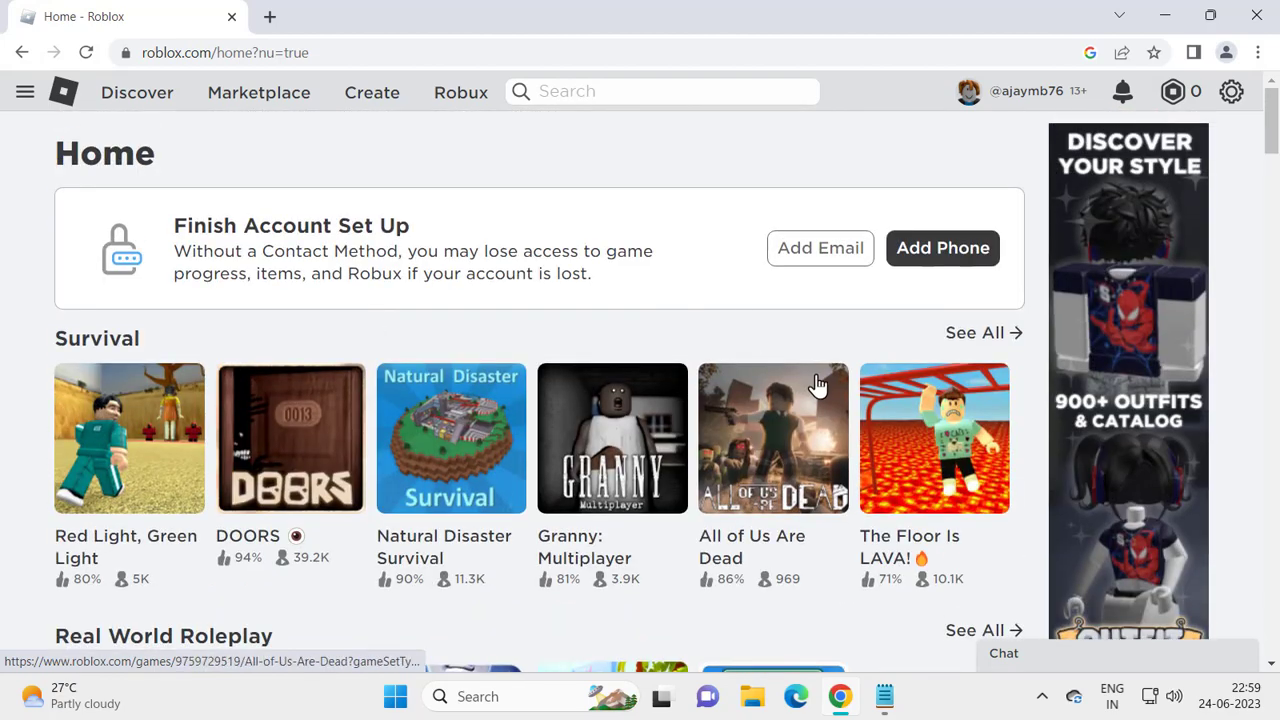
scroll(944, 424, down, 4)
scroll(944, 440, down, 3)
scroll(800, 422, up, 7)
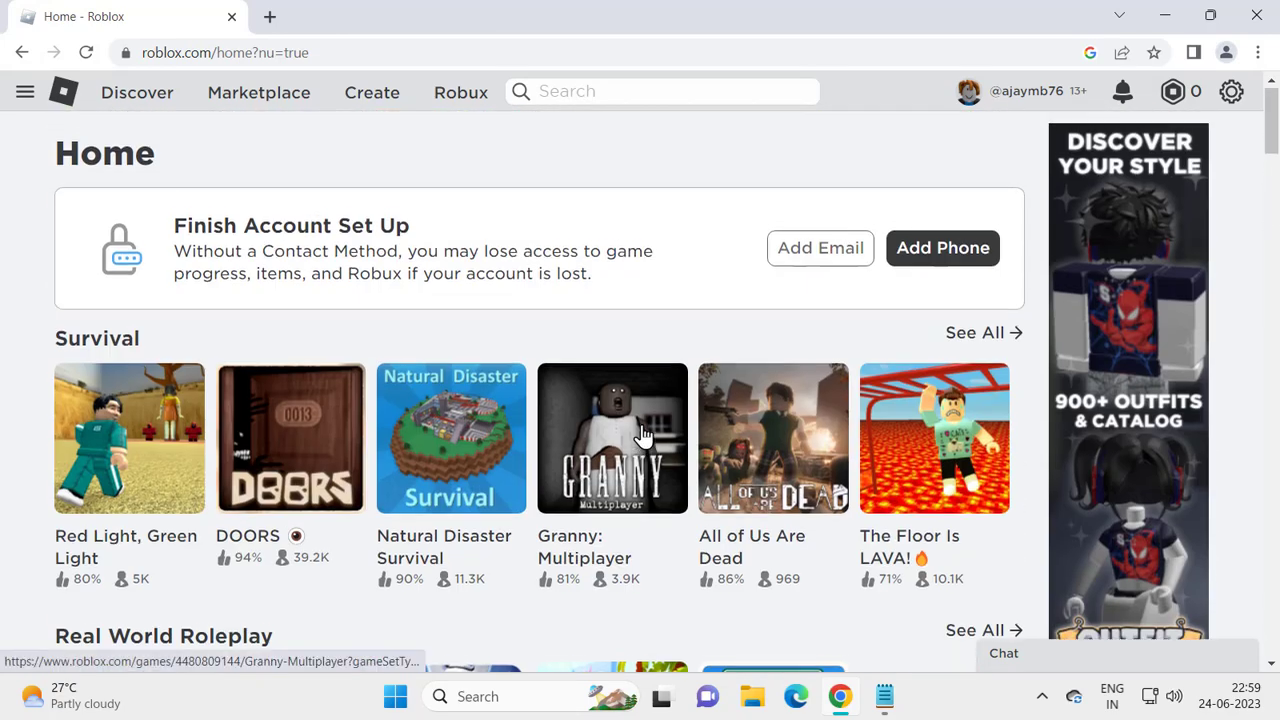
click(596, 462)
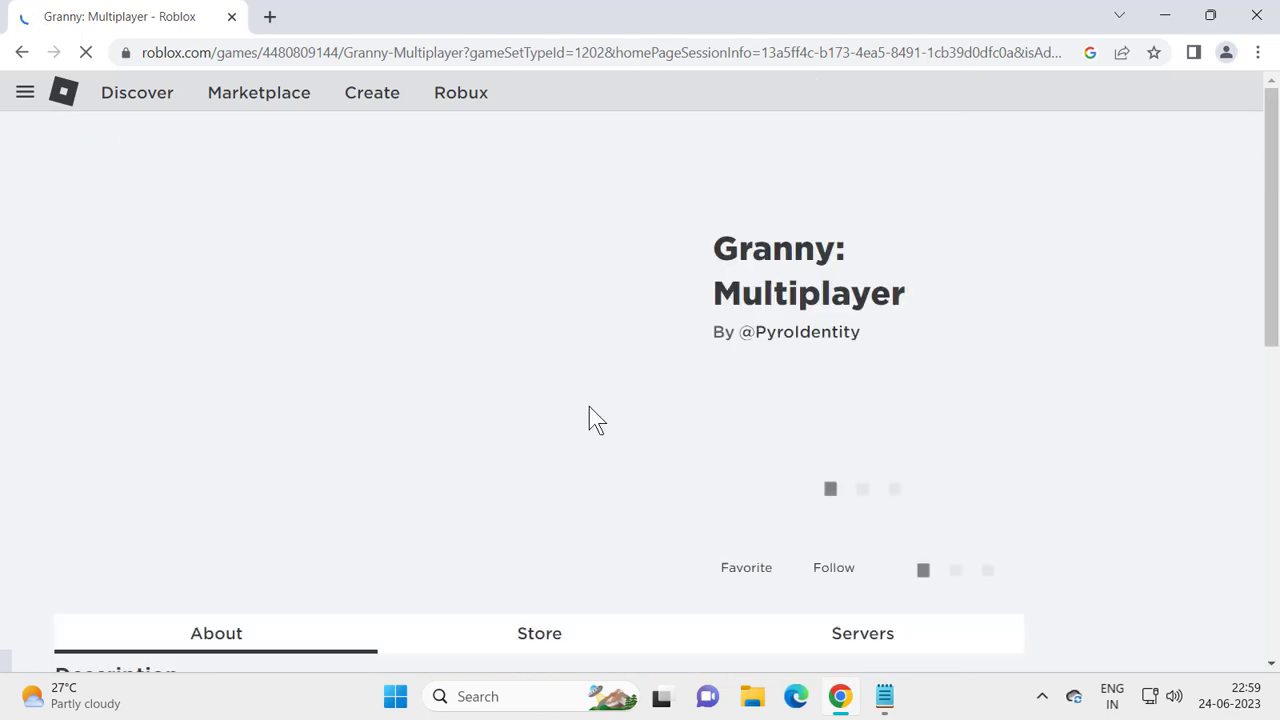
scroll(760, 440, down, 2)
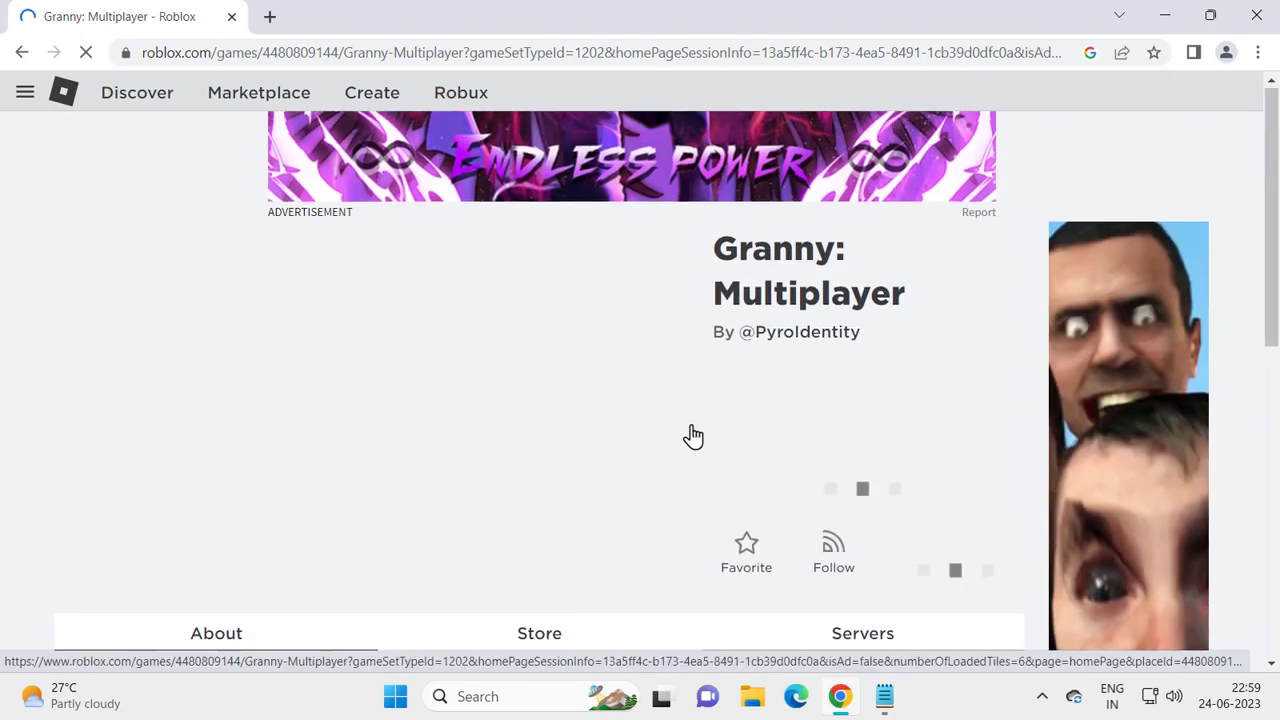
scroll(740, 400, down, 5)
scroll(790, 420, down, 2)
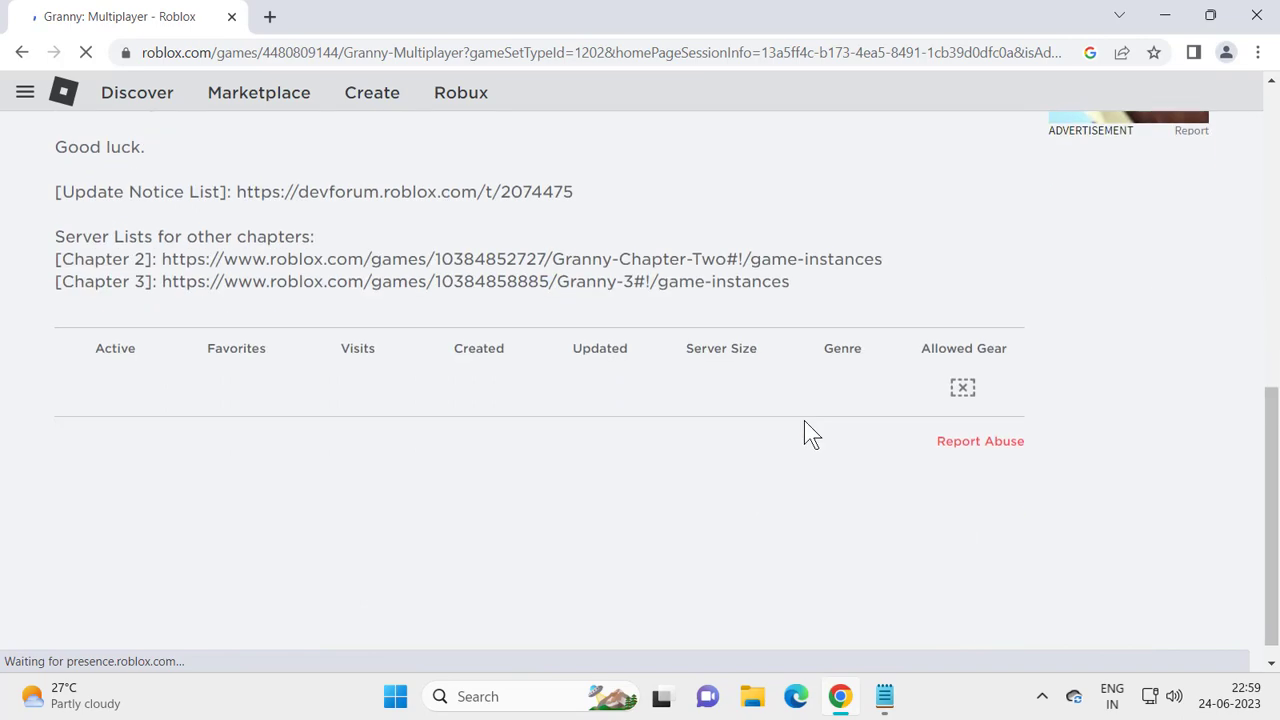
scroll(806, 434, up, 5)
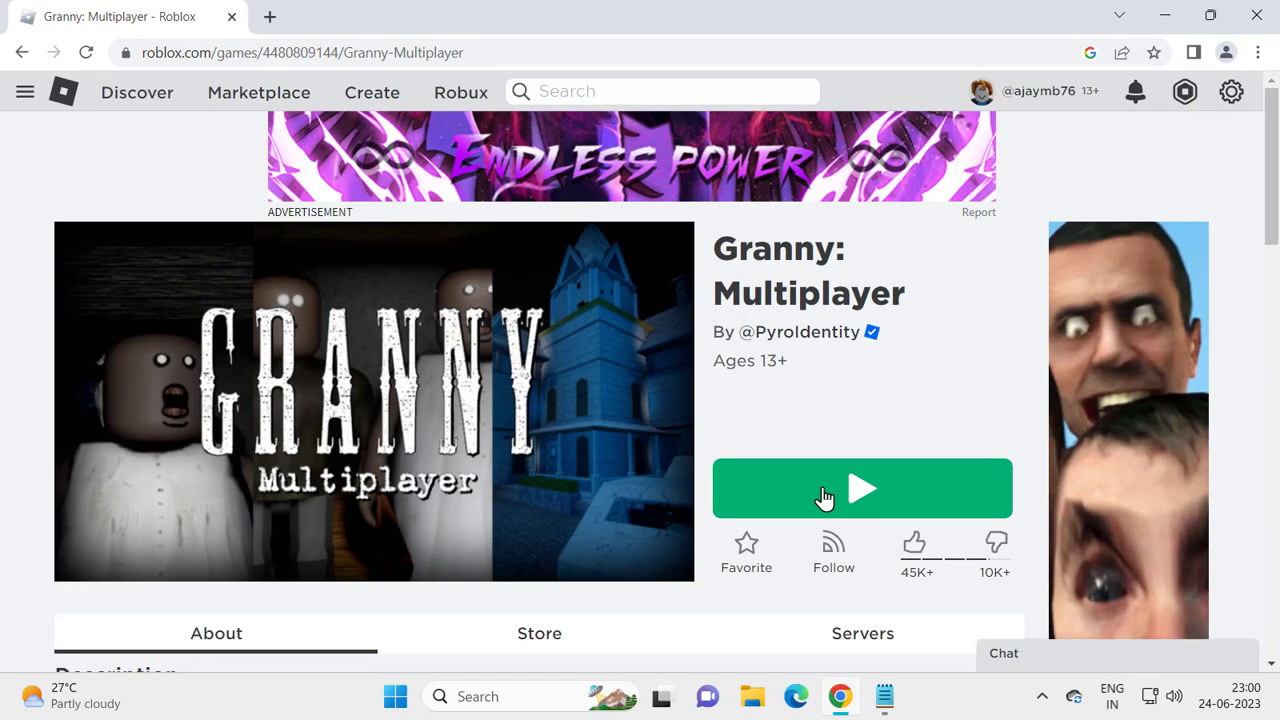
Launch Granny: Multiplayer, download and install Roblox through its launch prompt, and minimize the browser.
click(867, 497)
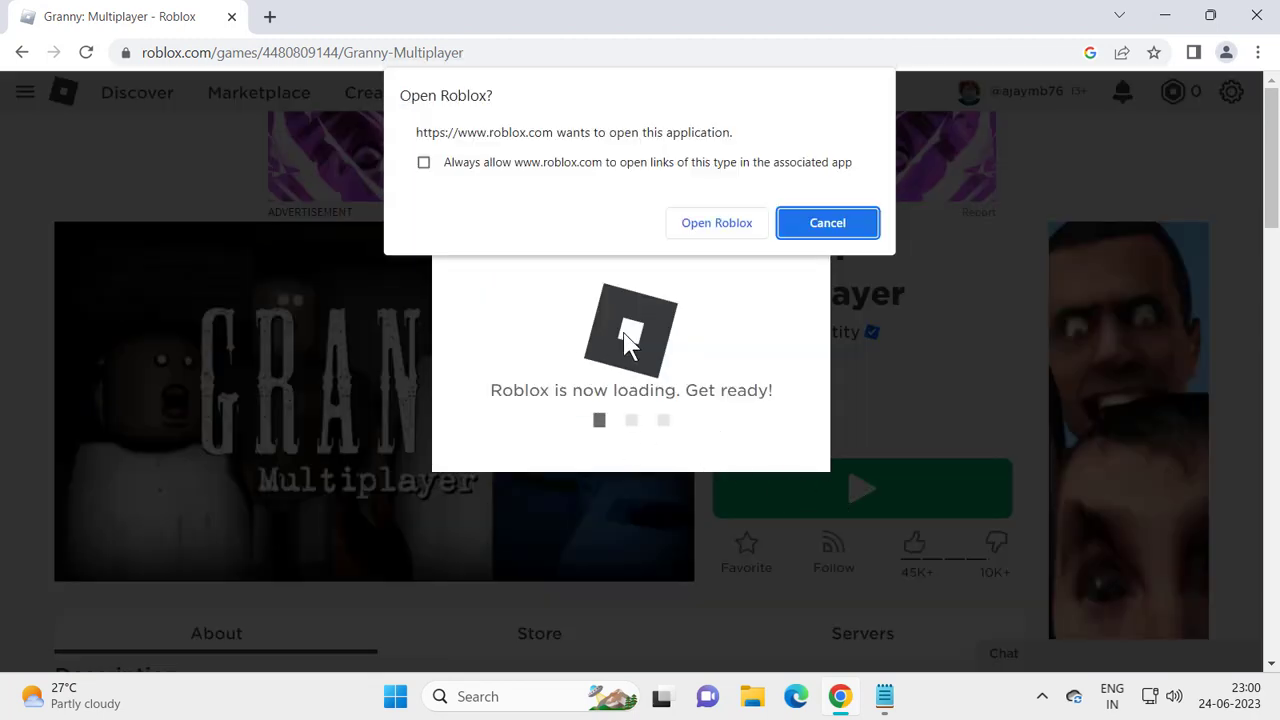
click(709, 238)
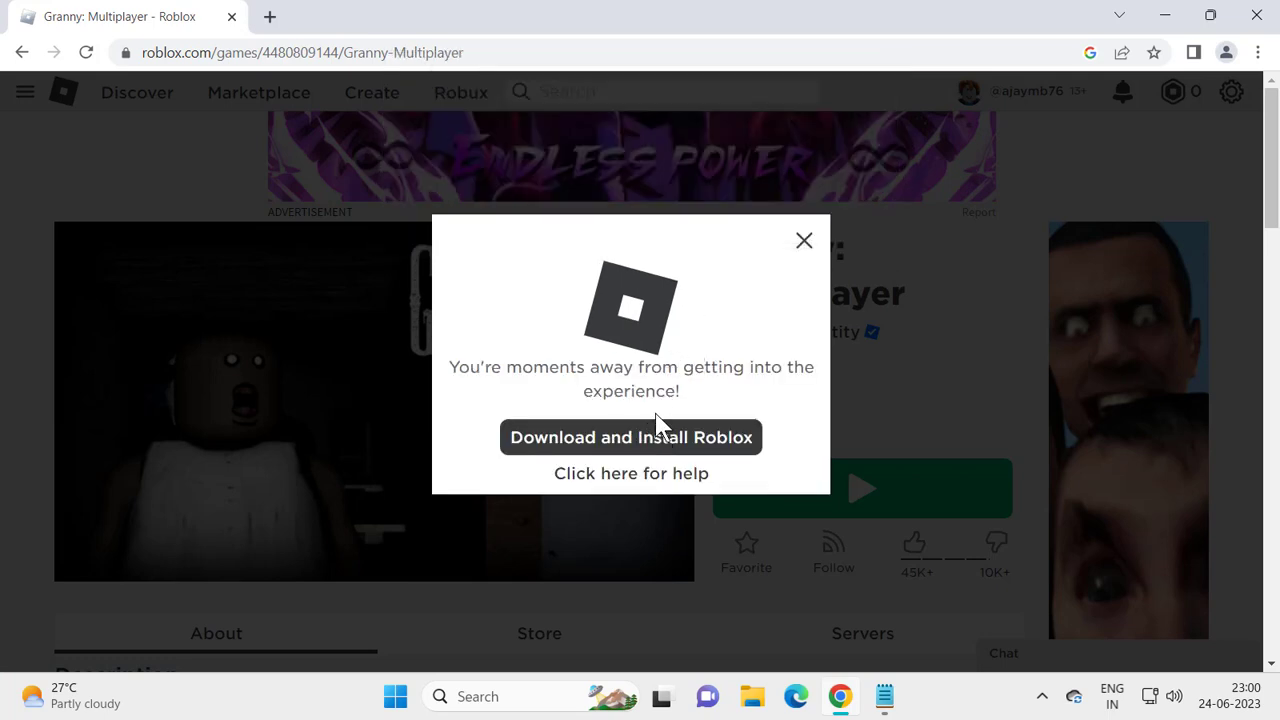
click(622, 440)
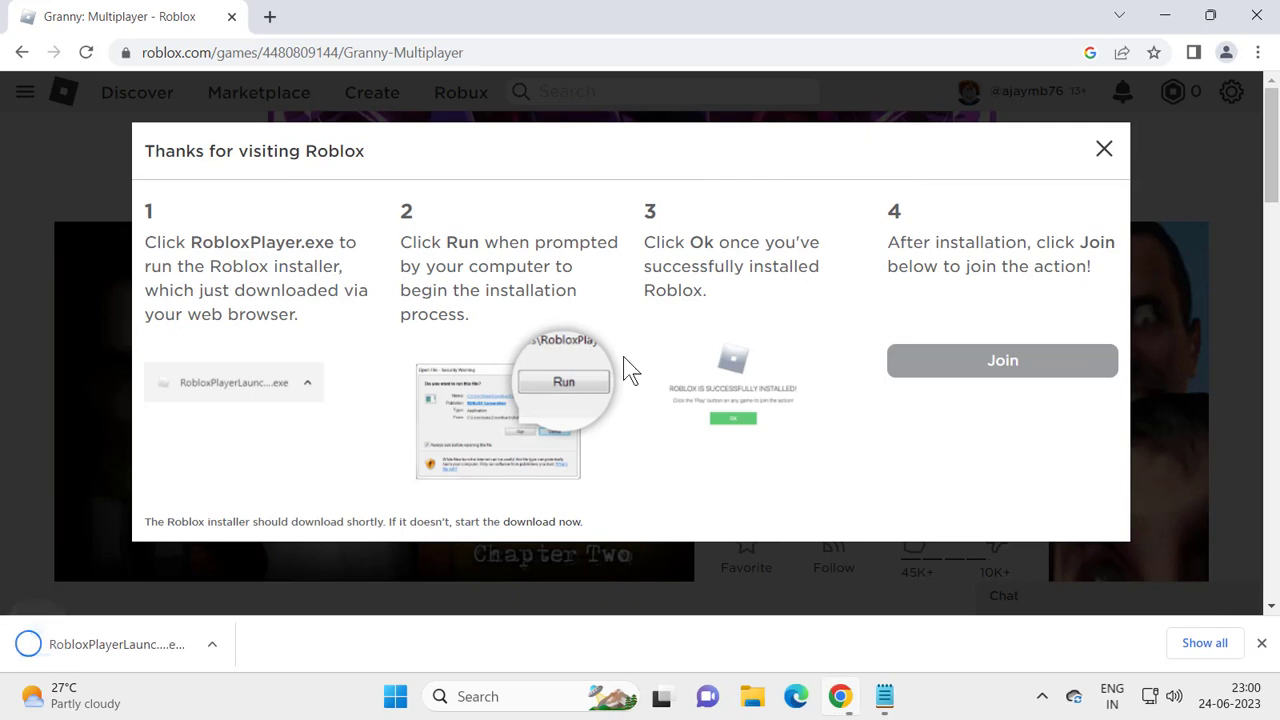
click(211, 644)
click(256, 489)
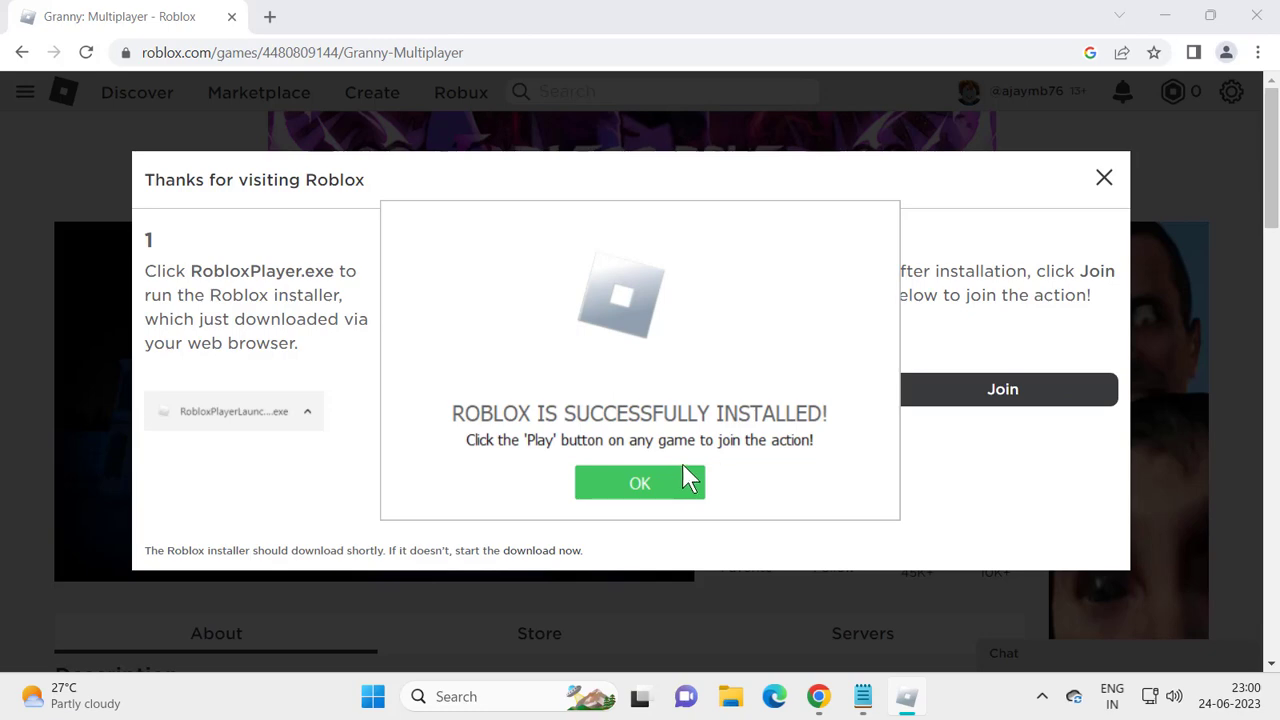
click(641, 482)
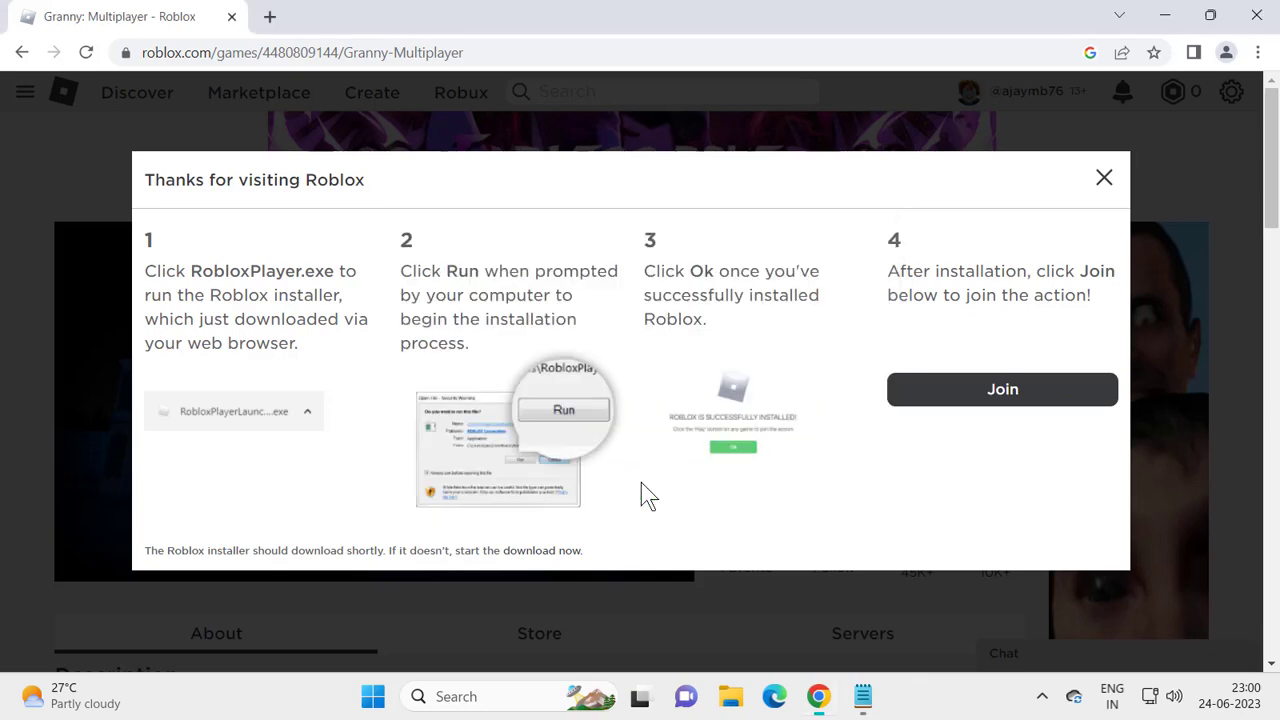
click(1106, 180)
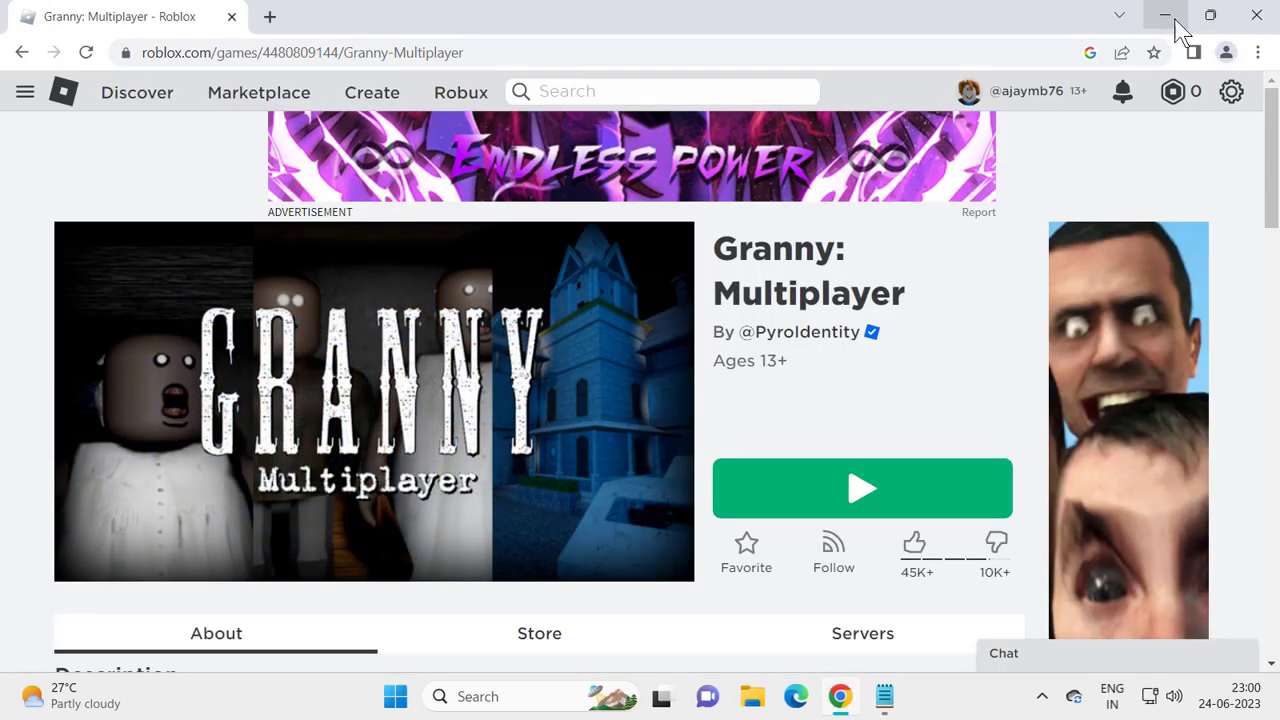
click(1165, 16)
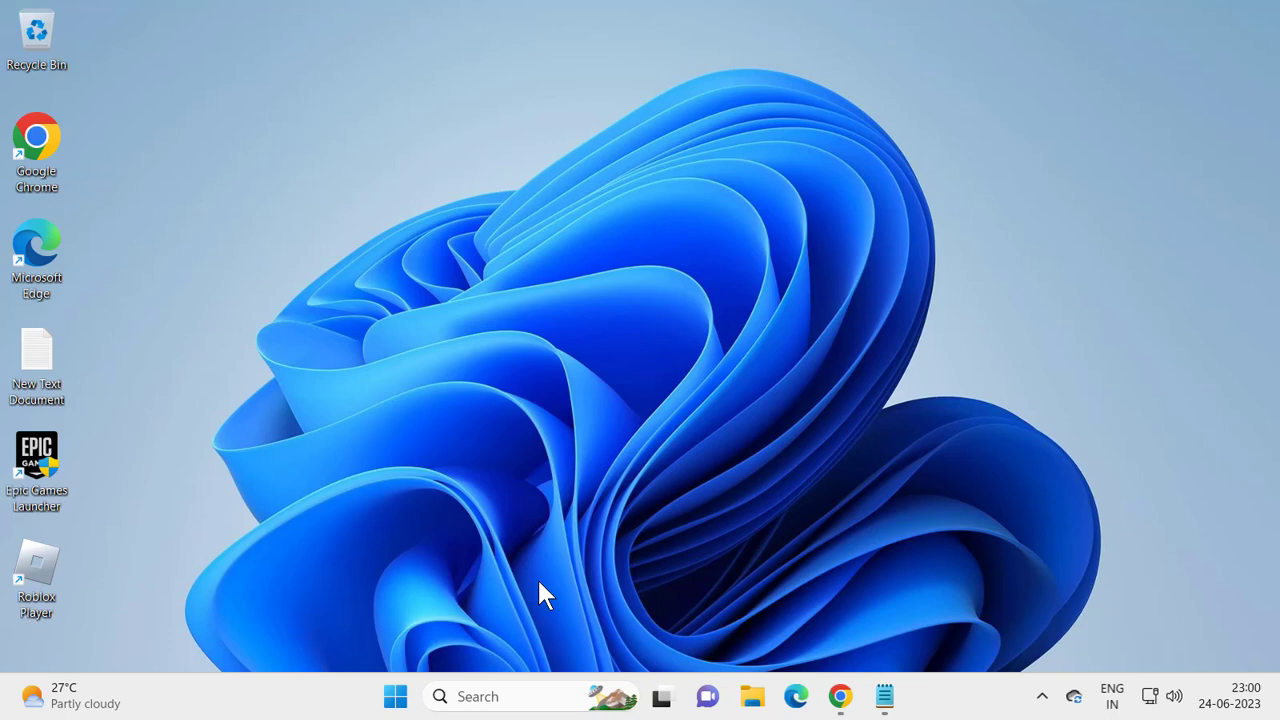
Search Windows for Allow an app through Windows Firewall and open this control panel item.
click(530, 697)
text(a)
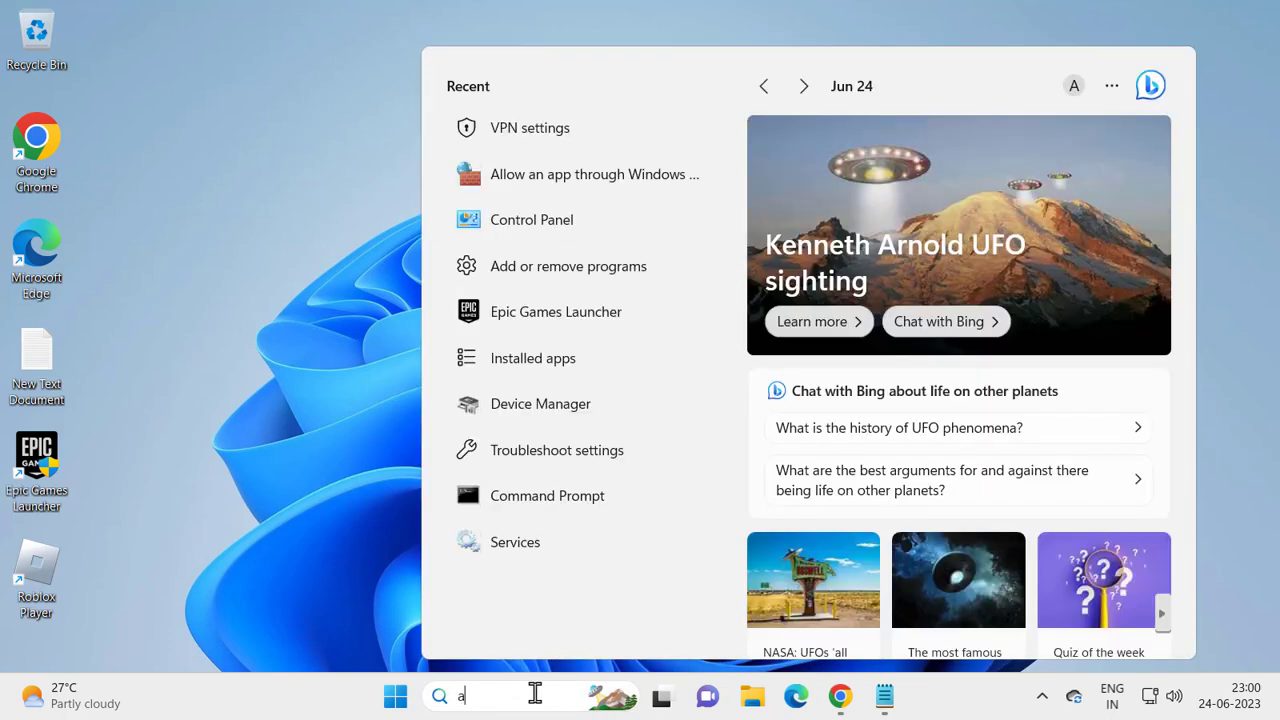
text(llow an app through Wind)
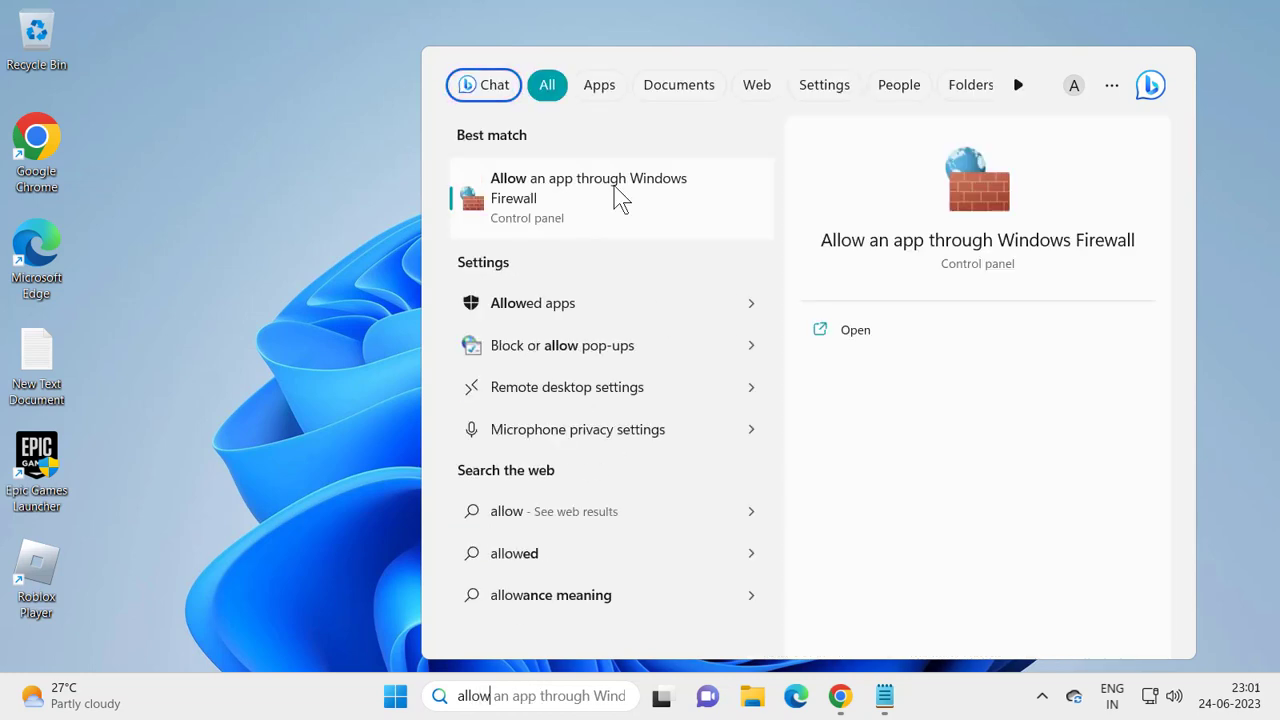
click(846, 336)
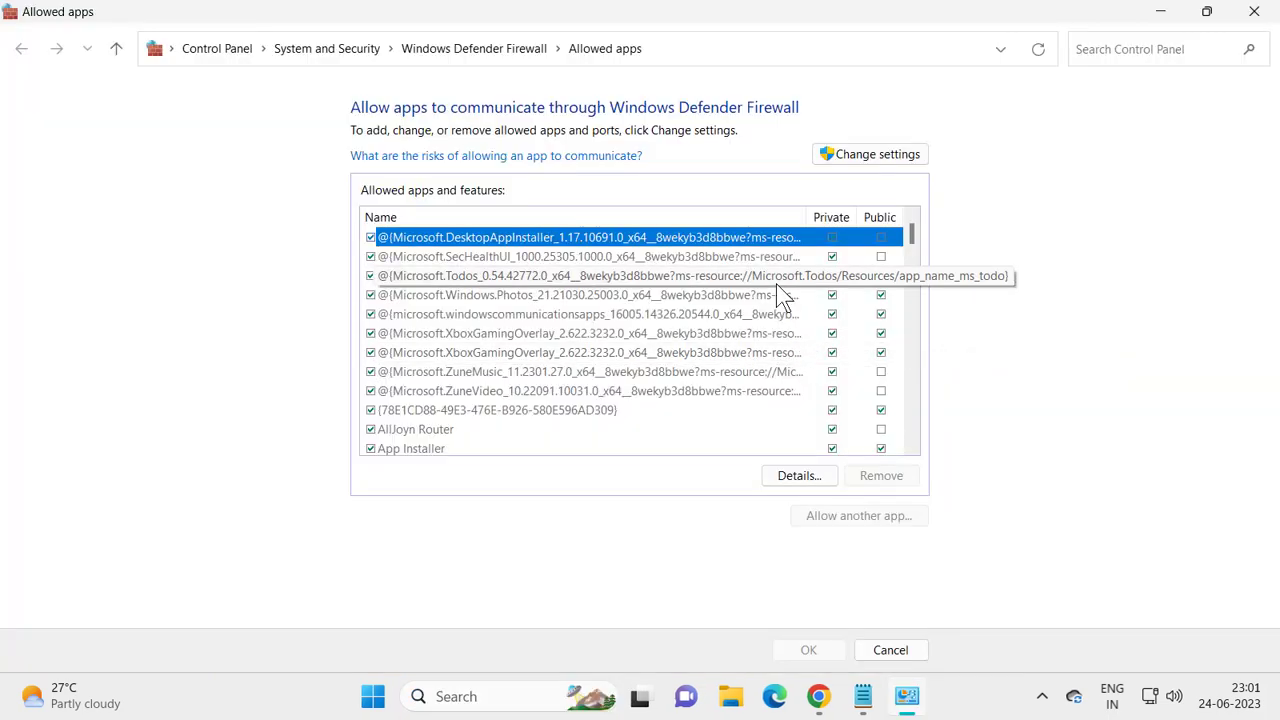
Enable changes to the allowed apps, look through the list, and open the dialog for allowing another app.
click(862, 160)
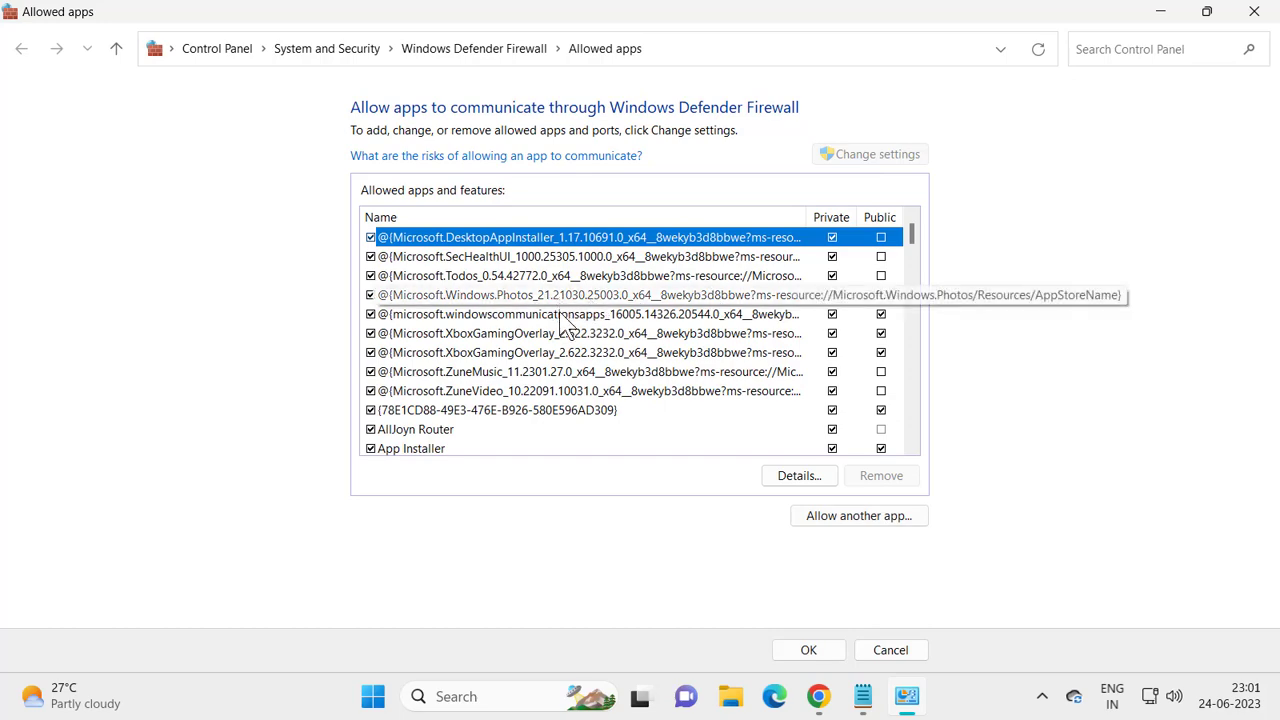
scroll(560, 335, down, 5)
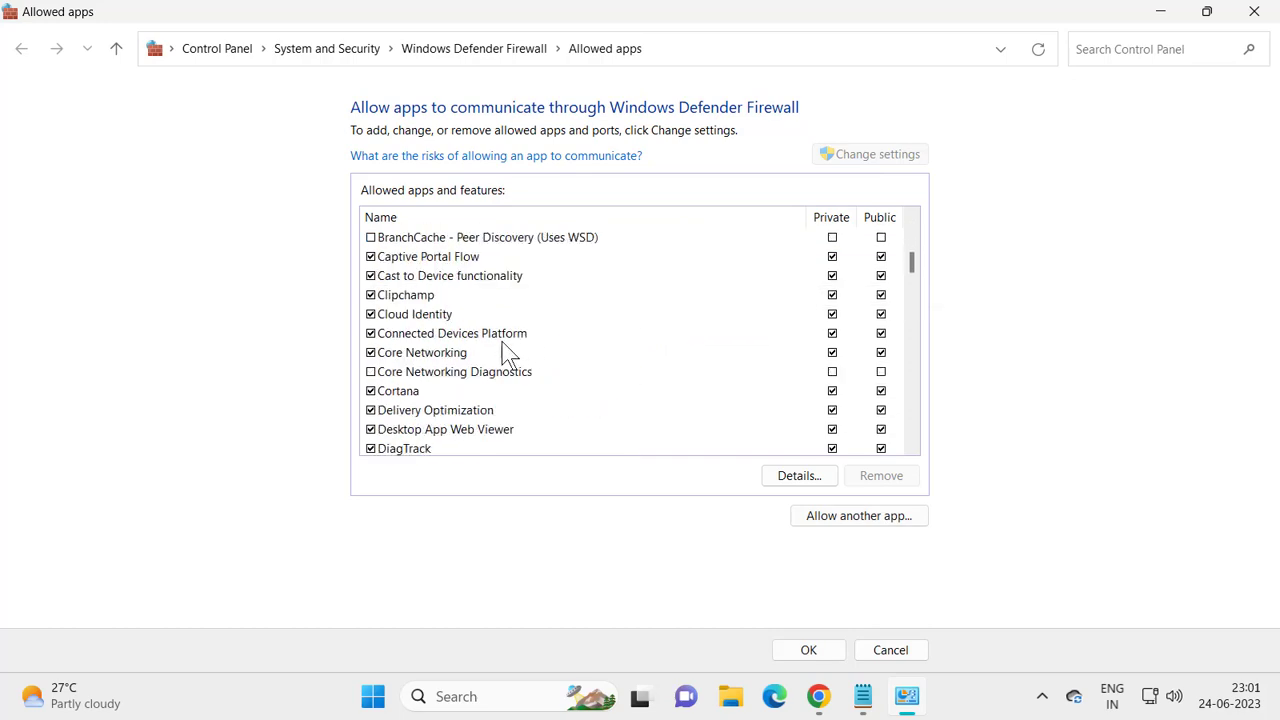
scroll(505, 352, down, 3)
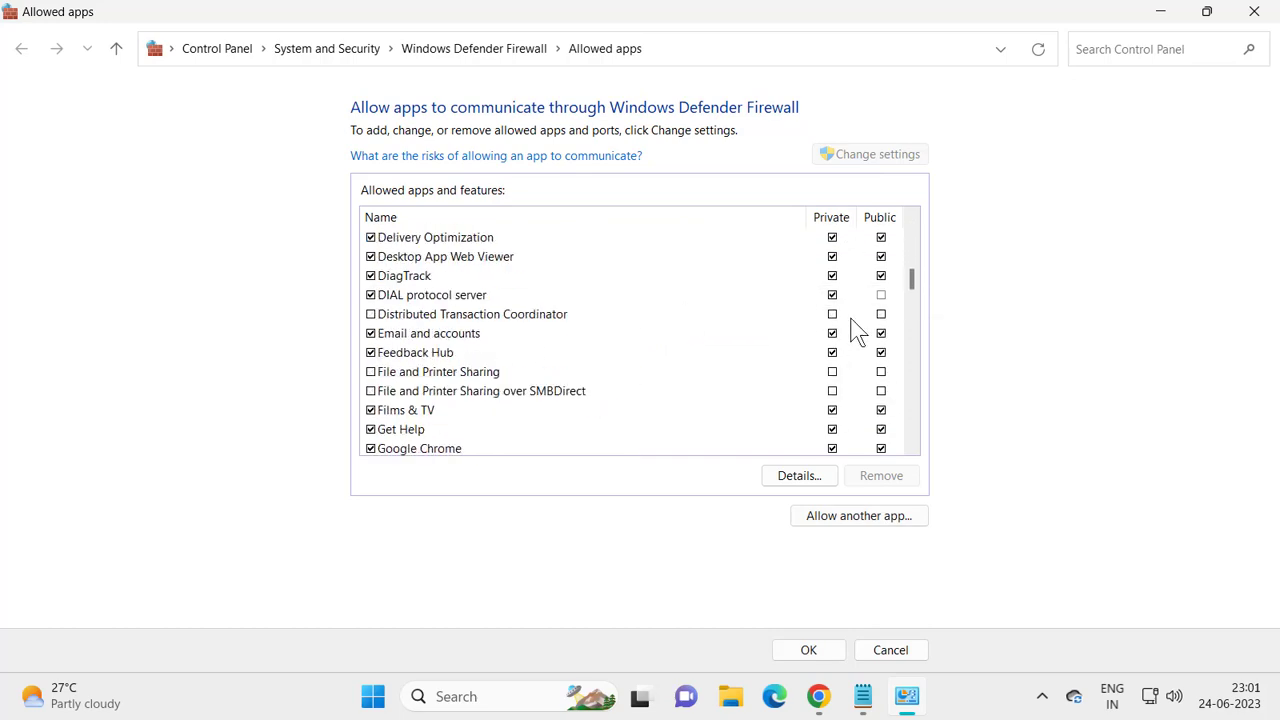
scroll(660, 340, up, 3)
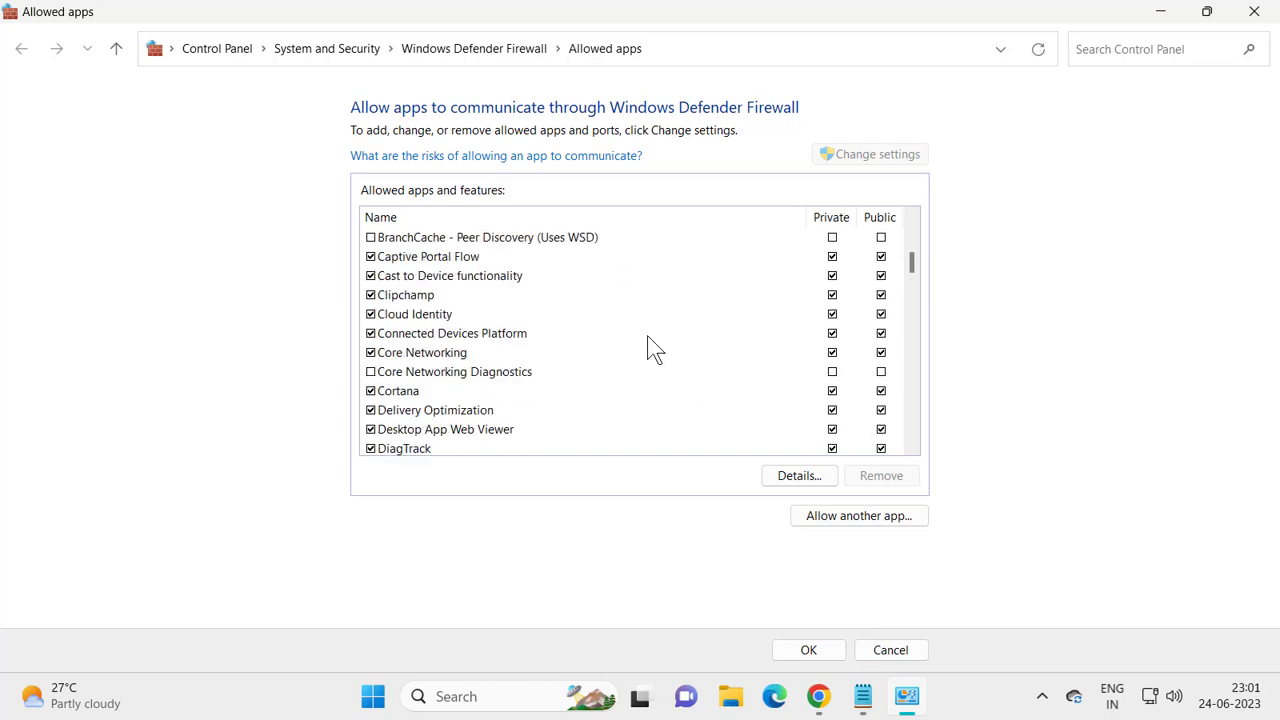
scroll(648, 342, down, 1)
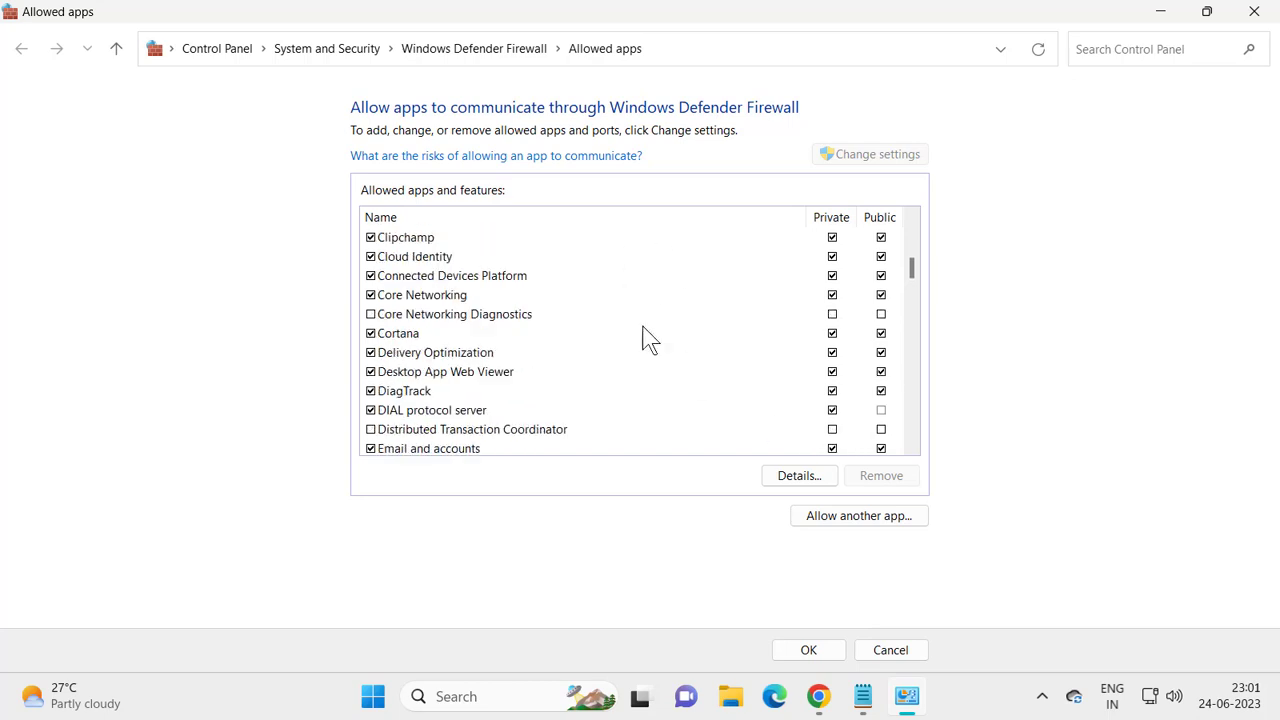
click(836, 520)
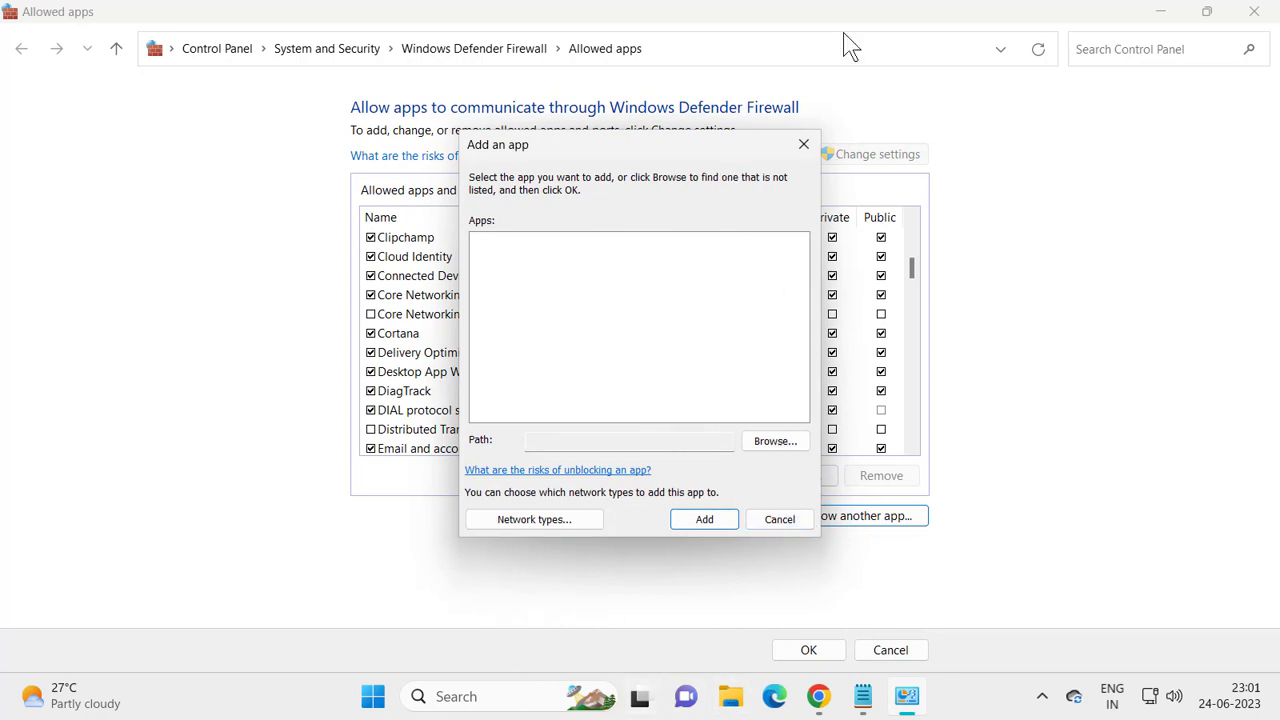
Cancel adding an app, minimize the Allowed apps window, and show the available actions for the Roblox Player desktop shortcut.
click(779, 519)
click(1160, 11)
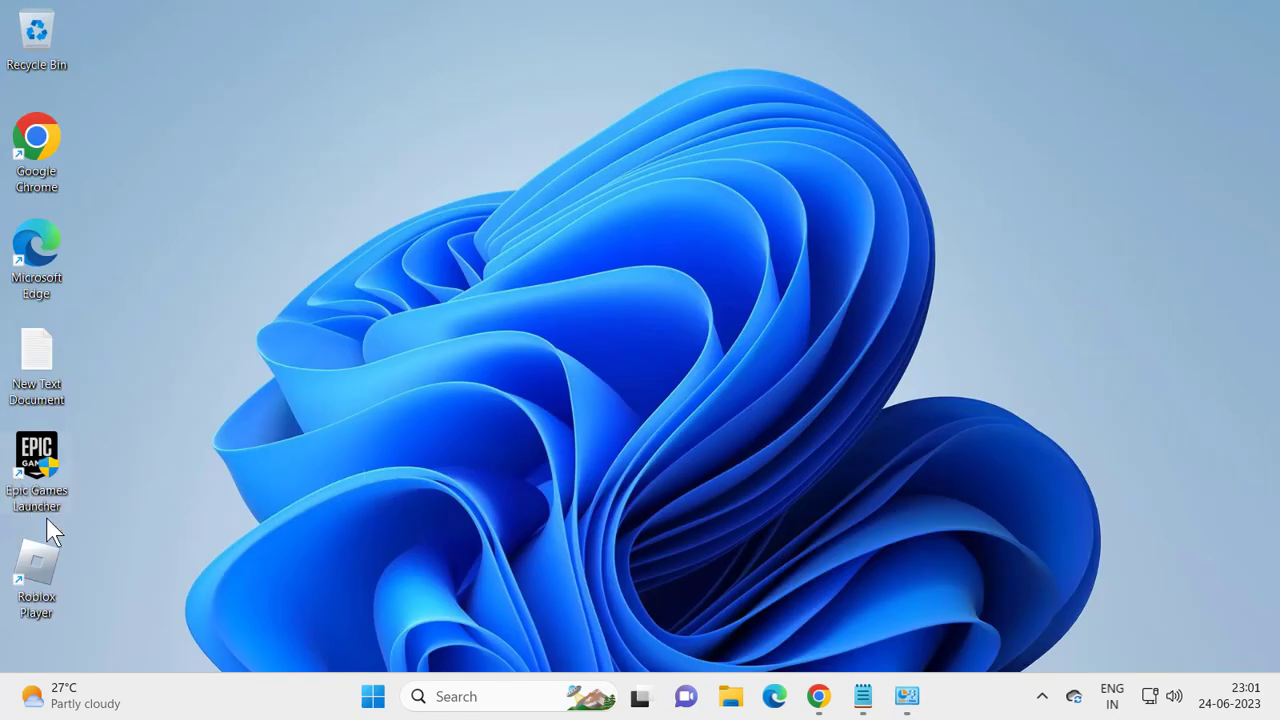
right_click(28, 598)
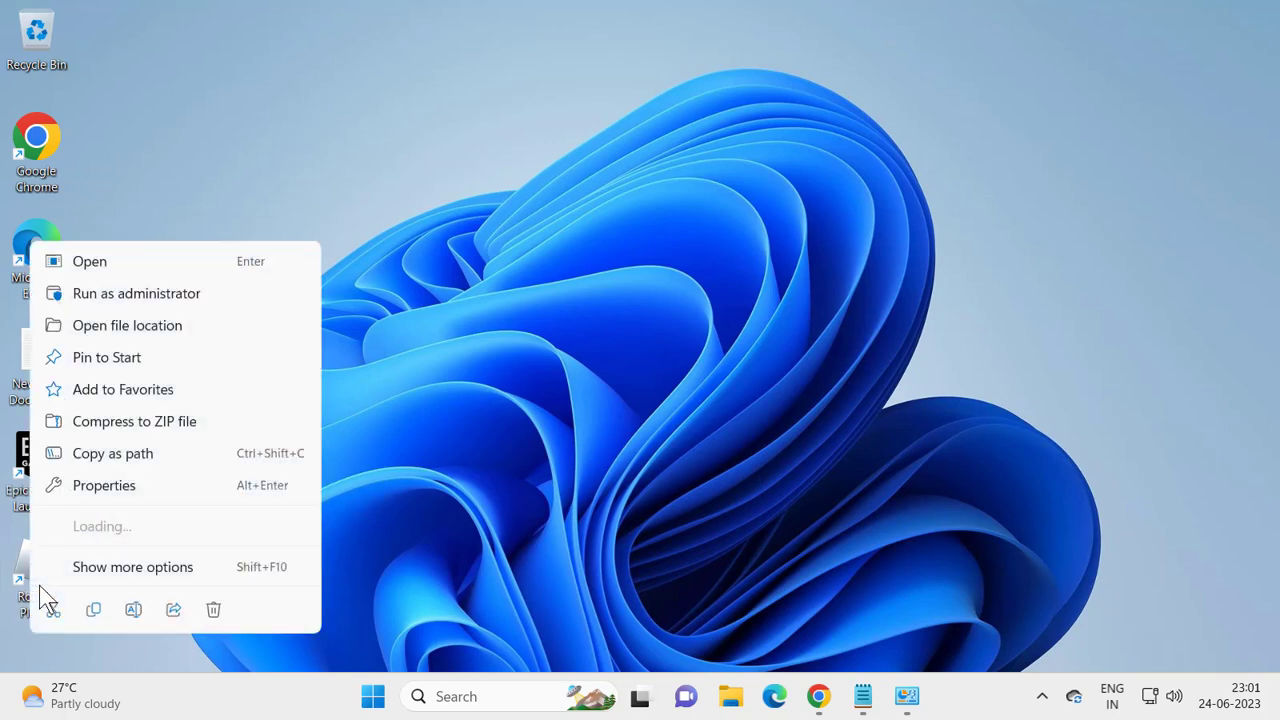
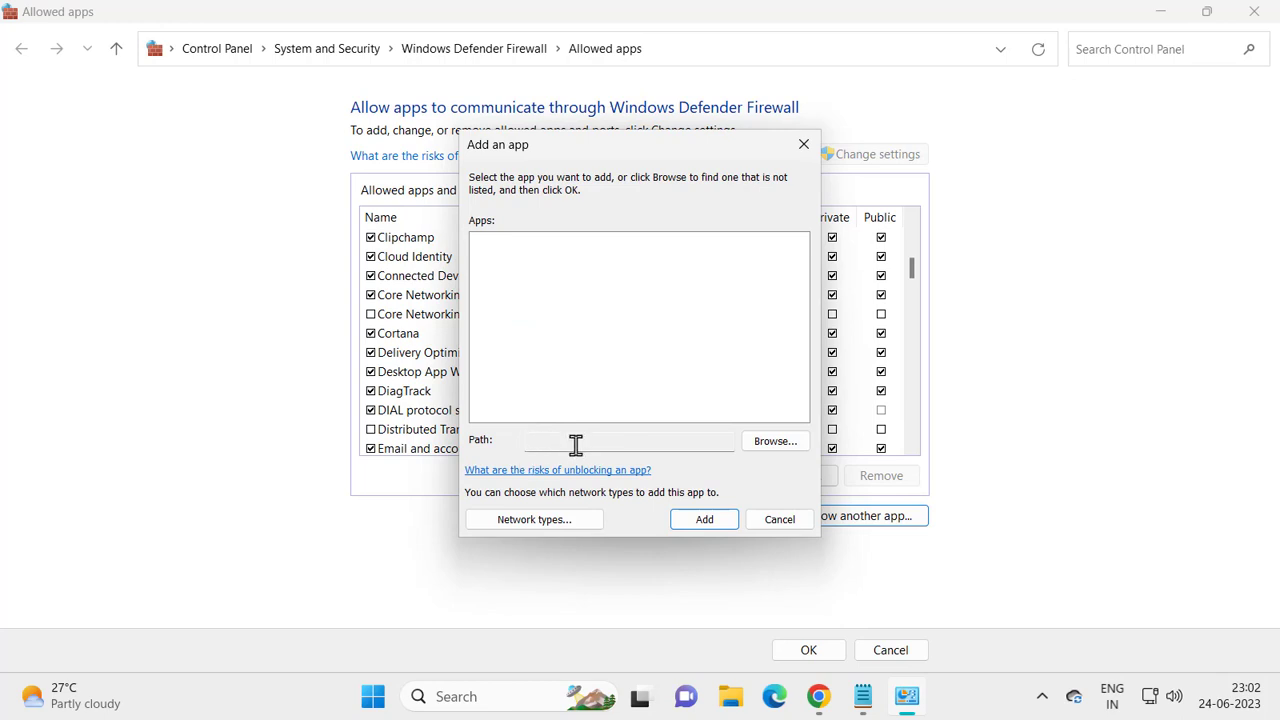
Browse for an app to allow, go to the copied Roblox folder path ending in version-e28adbc917f34900, and maximize the file browser.
click(778, 449)
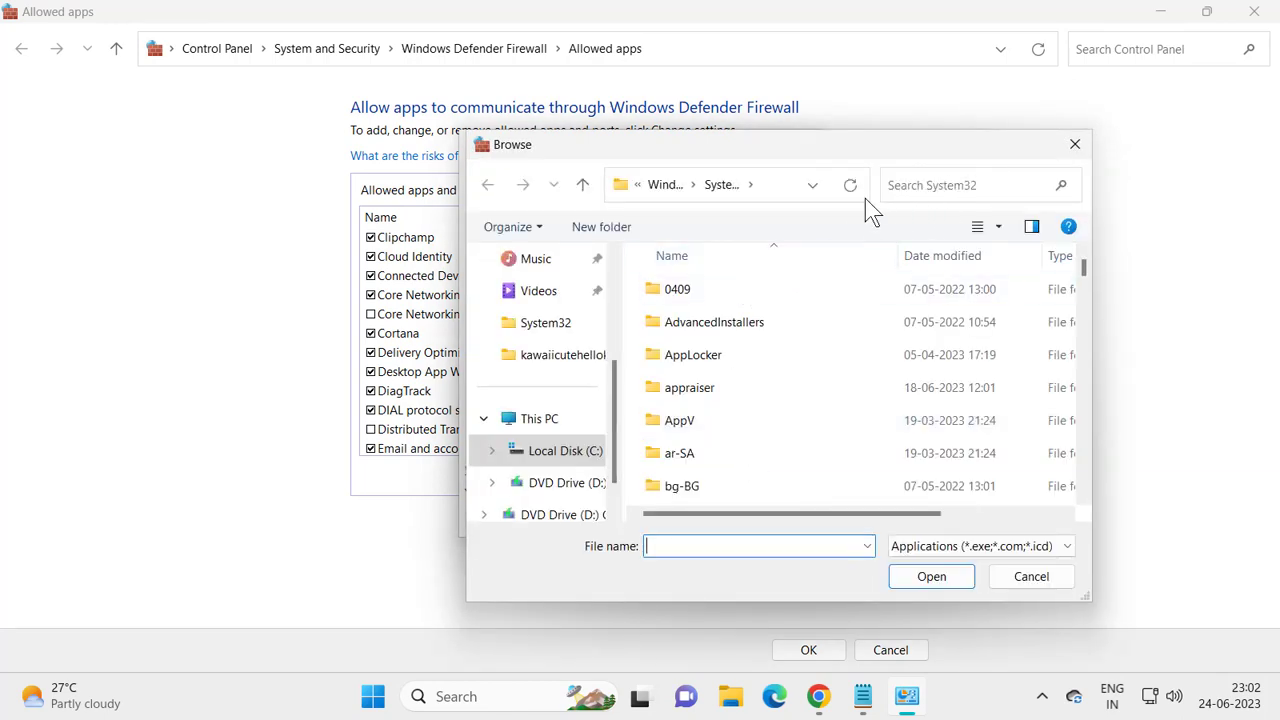
click(768, 190)
drag(766, 183, 628, 180)
right_click(706, 180)
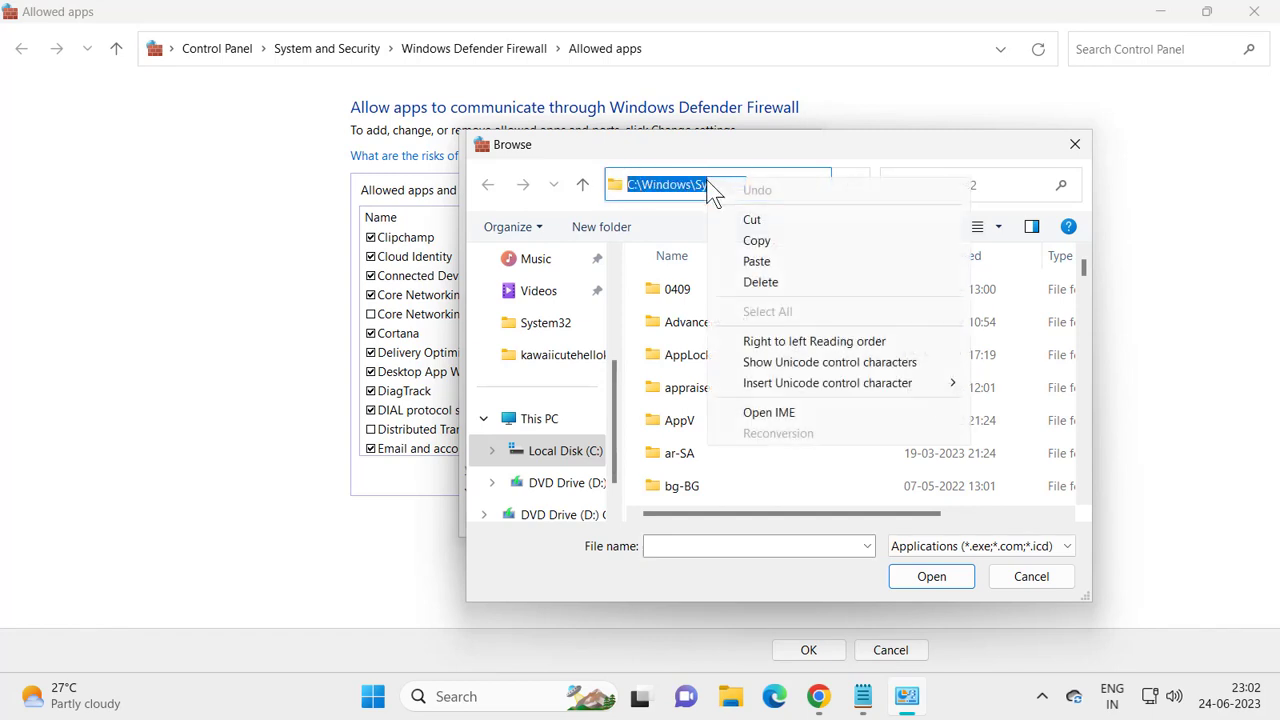
click(734, 260)
key(Return)
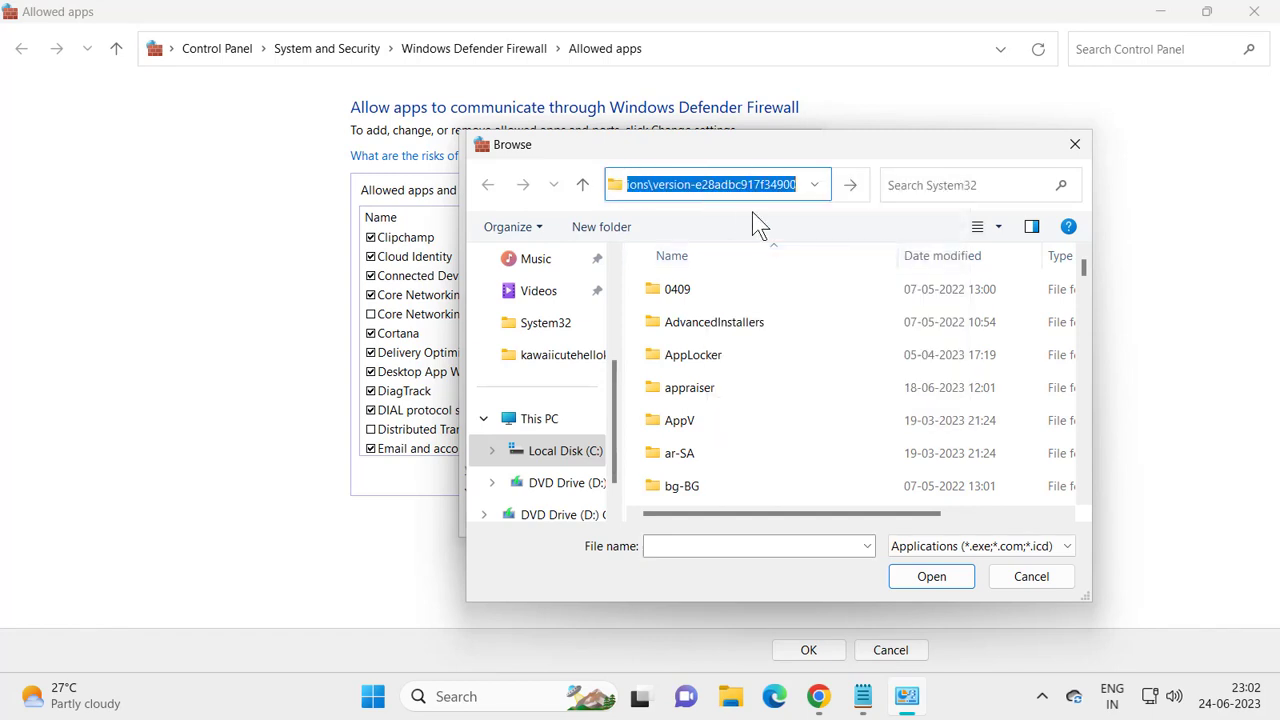
scroll(731, 387, right, 1)
scroll(736, 385, left, 1)
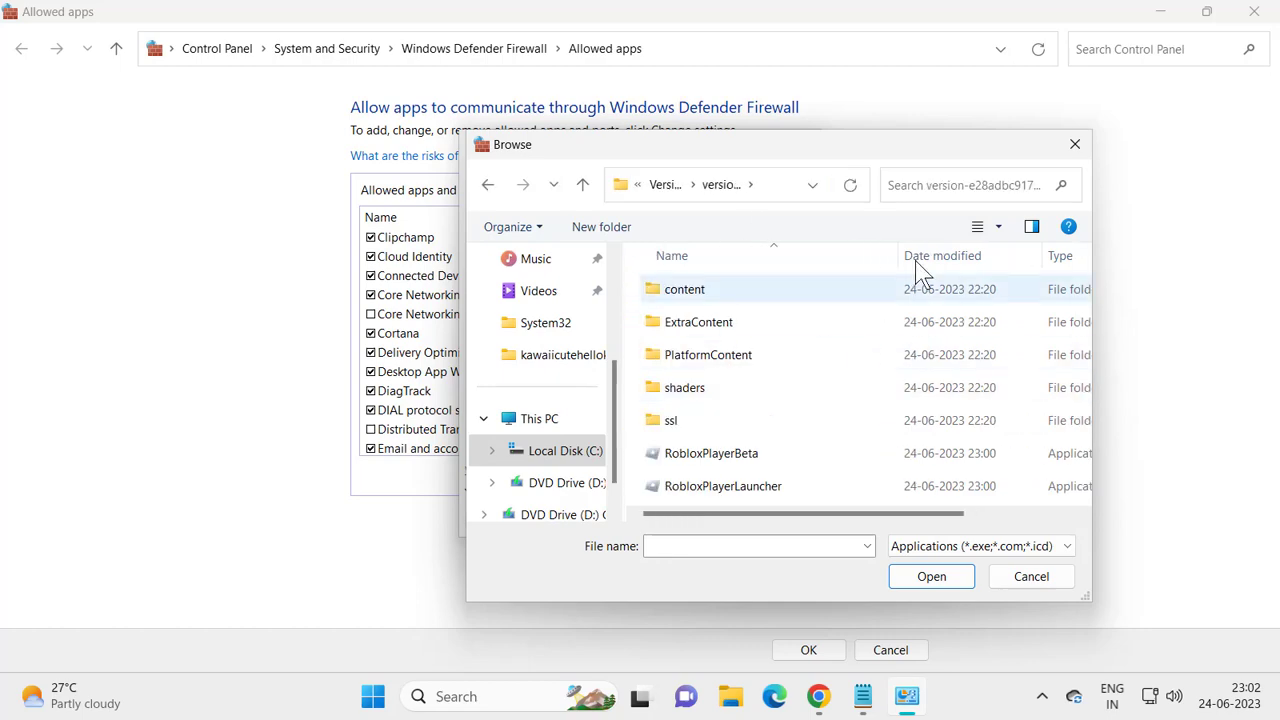
double_click(1006, 142)
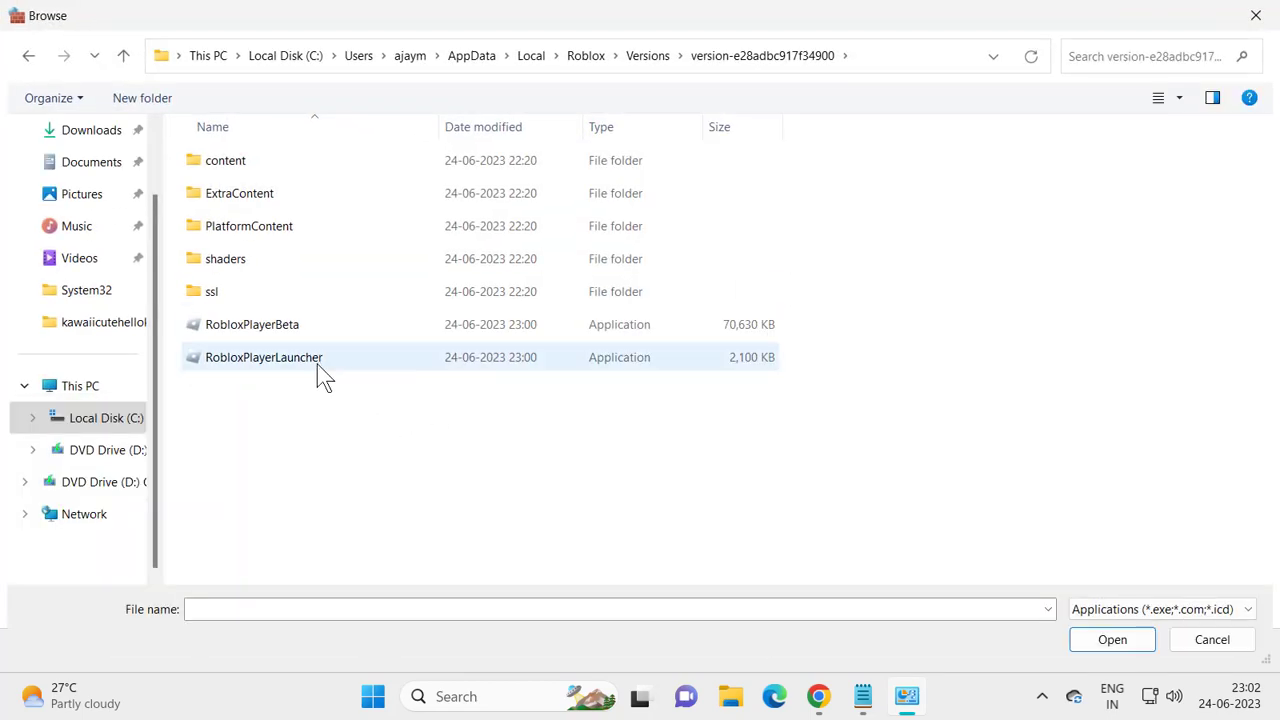
Choose RobloxPlayerLauncher from the Roblox version folder as the app to add.
click(317, 362)
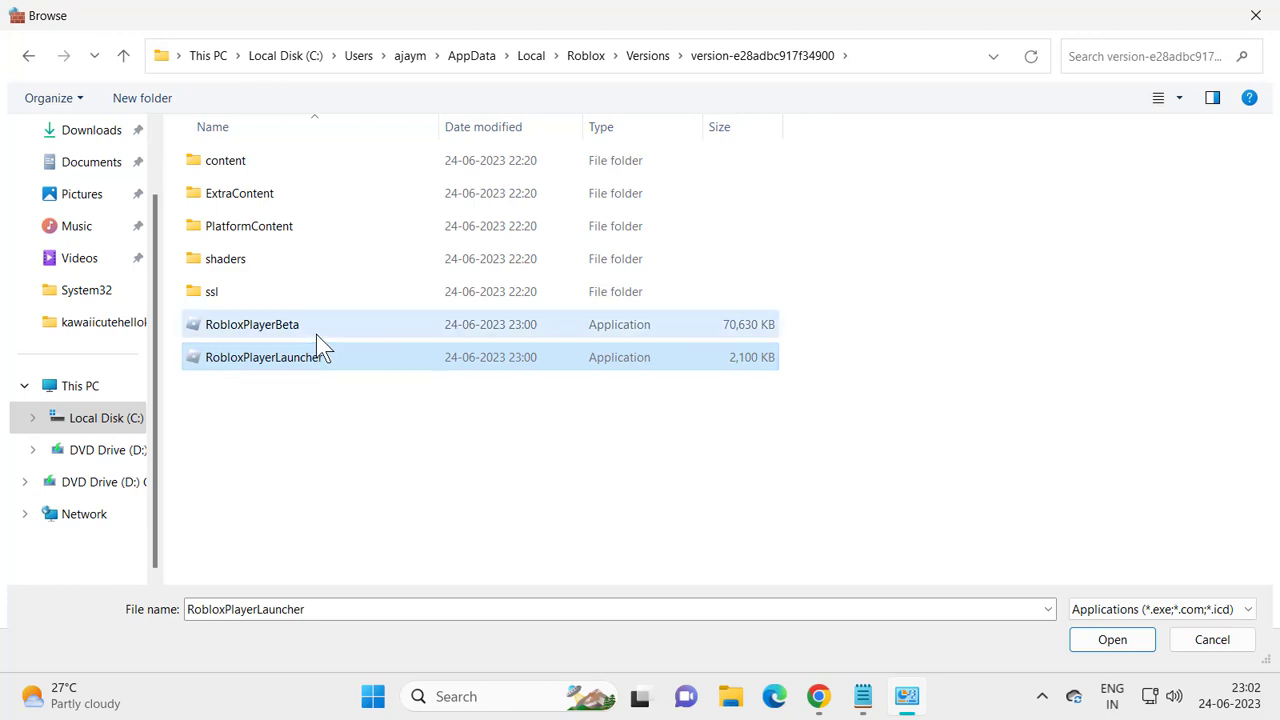
click(316, 334)
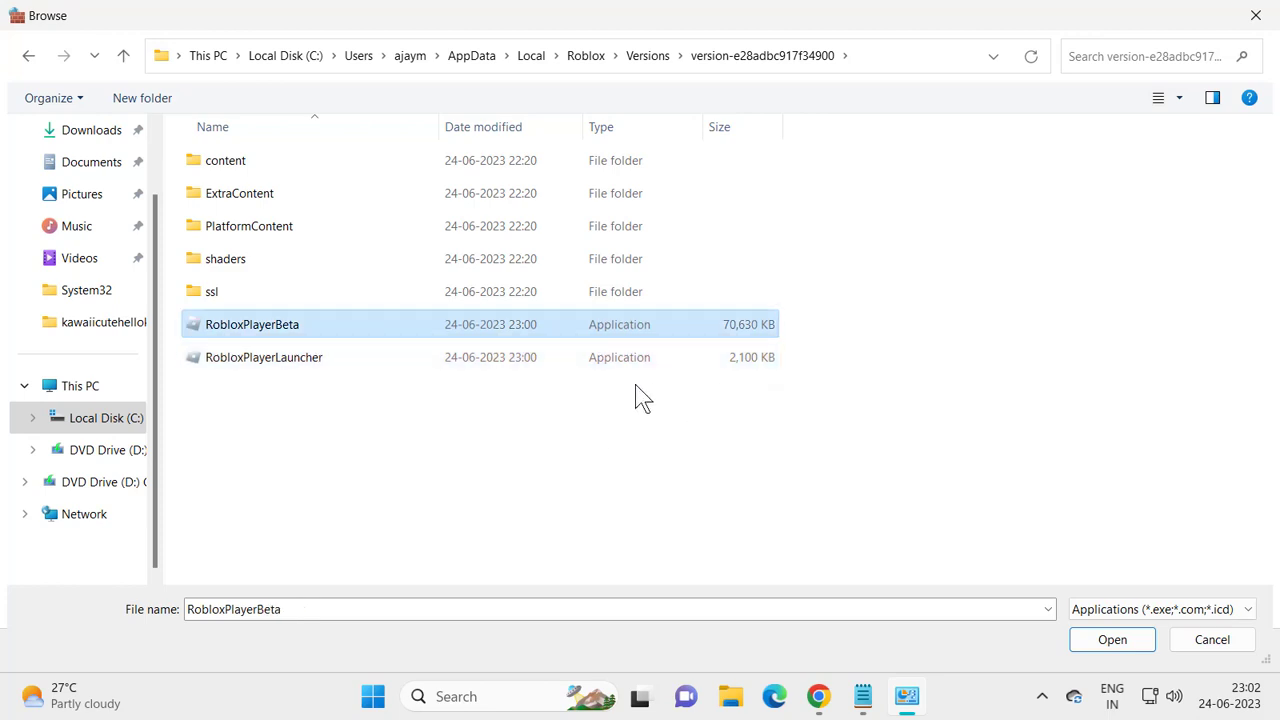
click(548, 366)
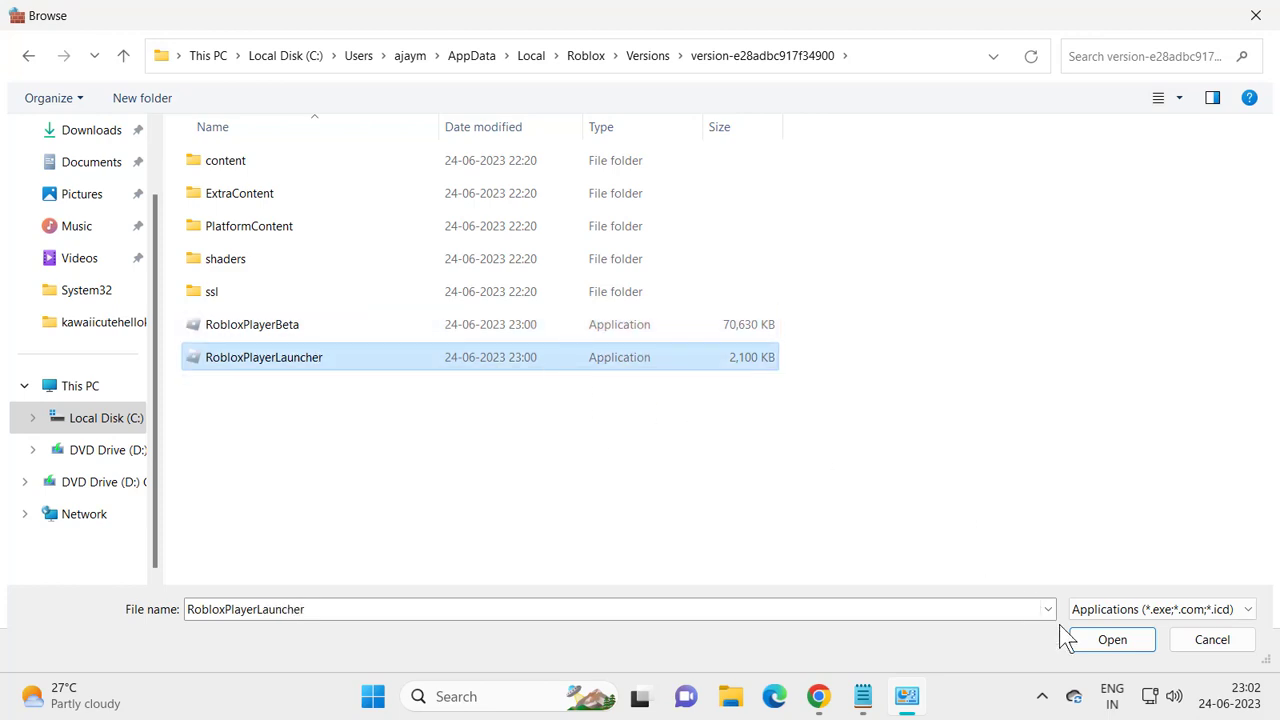
click(1110, 645)
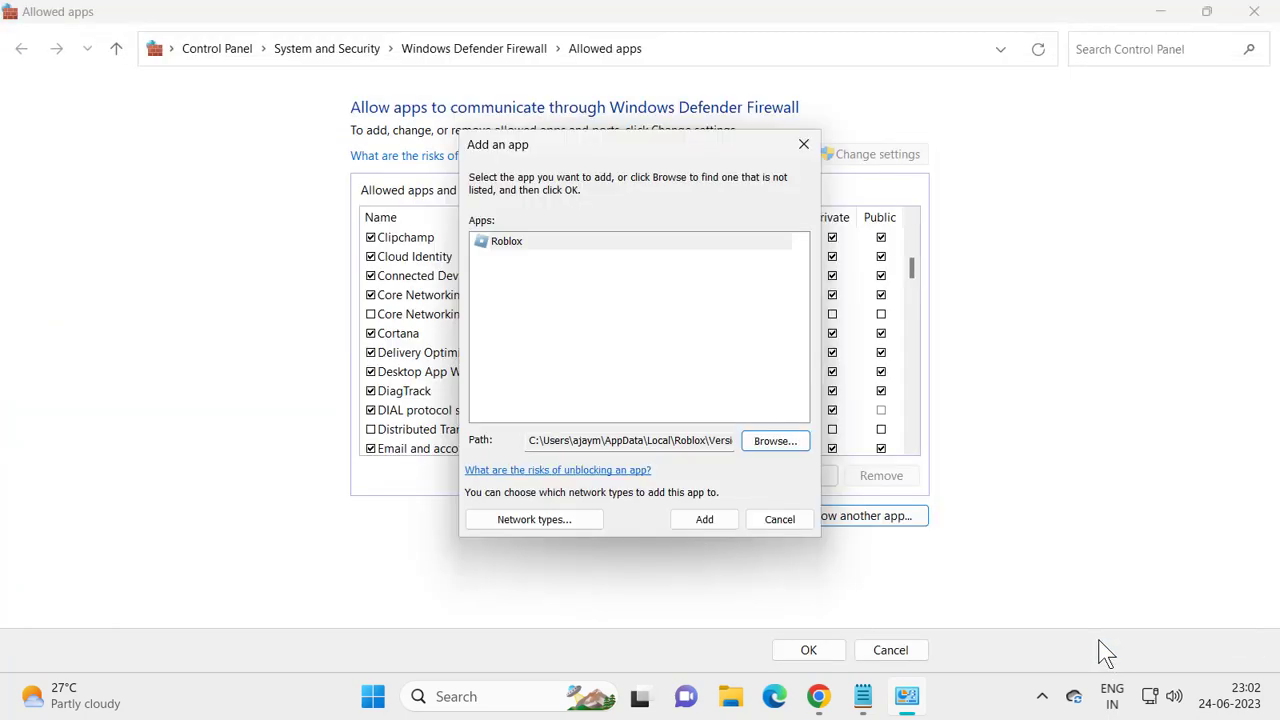
Choose RobloxPlayerBeta from the Roblox version folder instead and add it to the firewall's allowed apps.
click(775, 441)
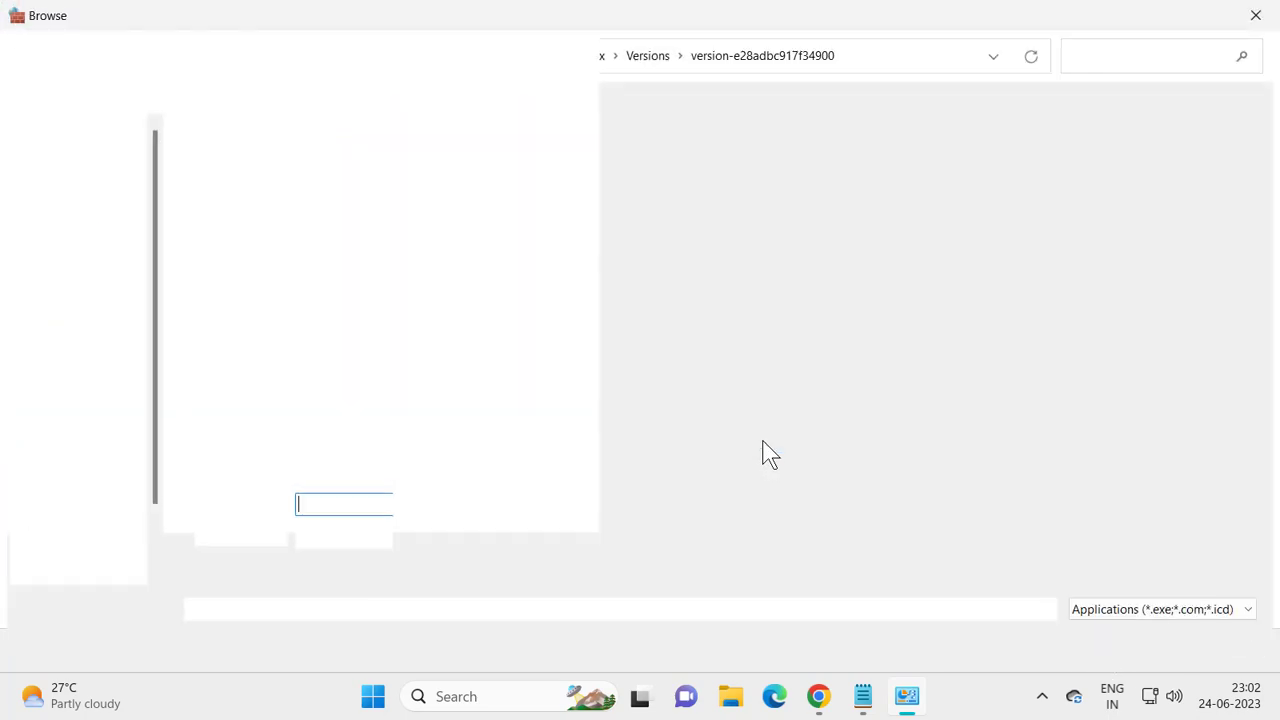
click(270, 334)
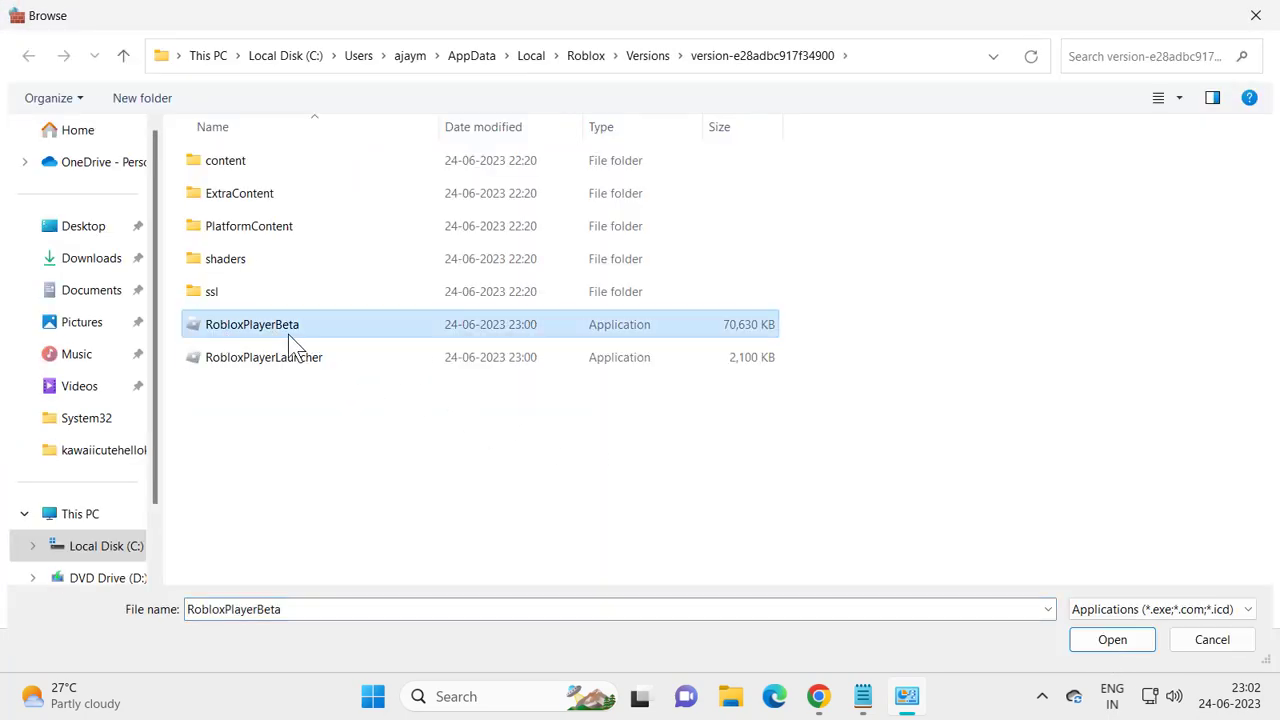
click(1100, 640)
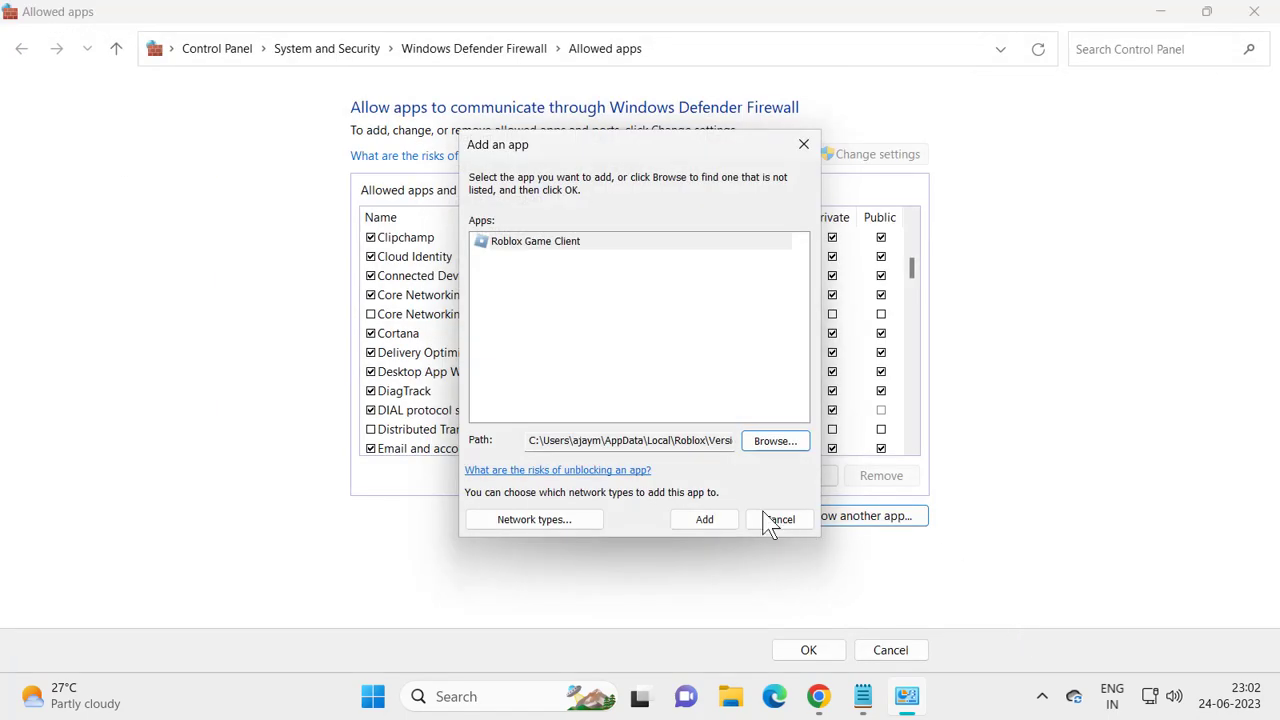
click(717, 520)
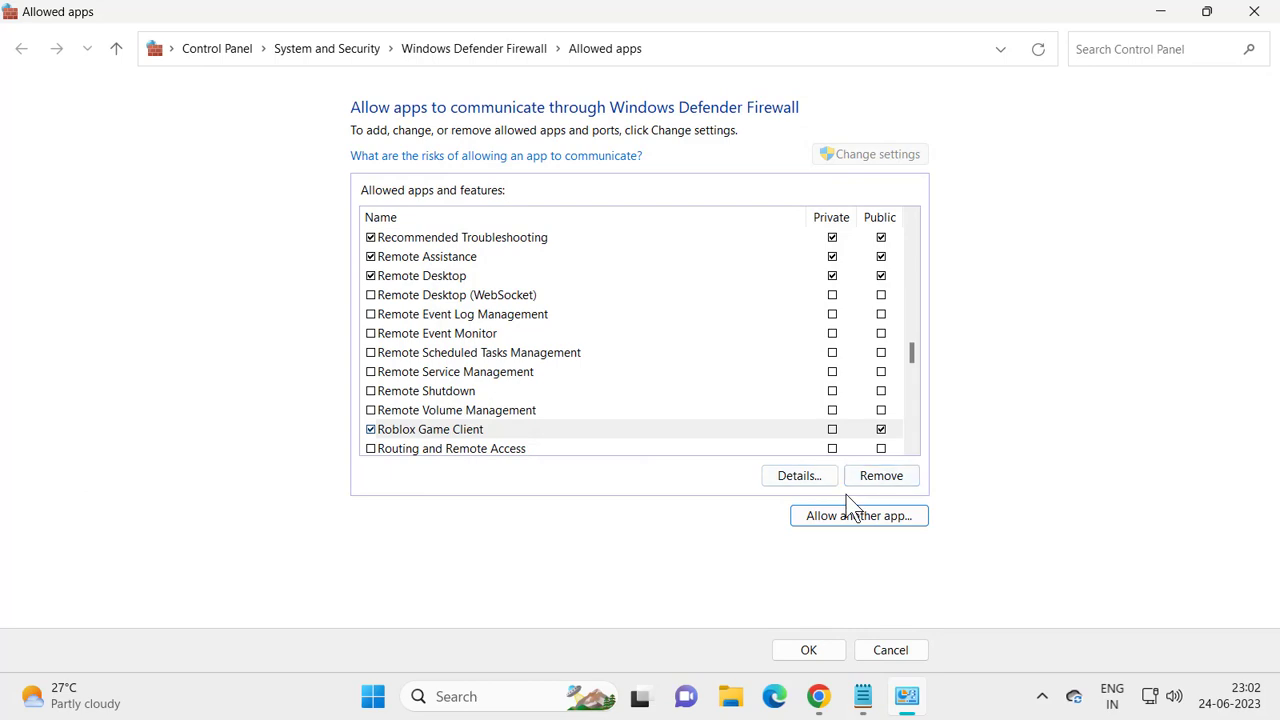
Allow another app by choosing RobloxPlayerLauncher from the Roblox version folder and adding it to the list.
click(868, 522)
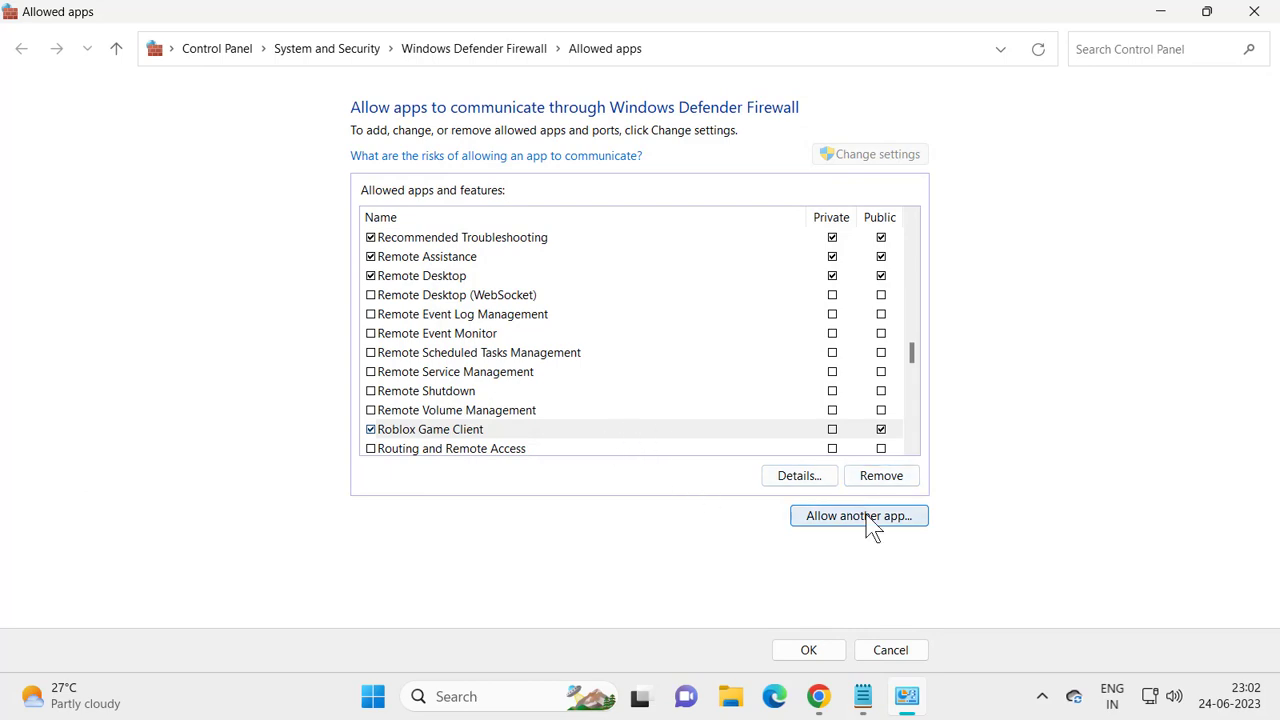
click(767, 450)
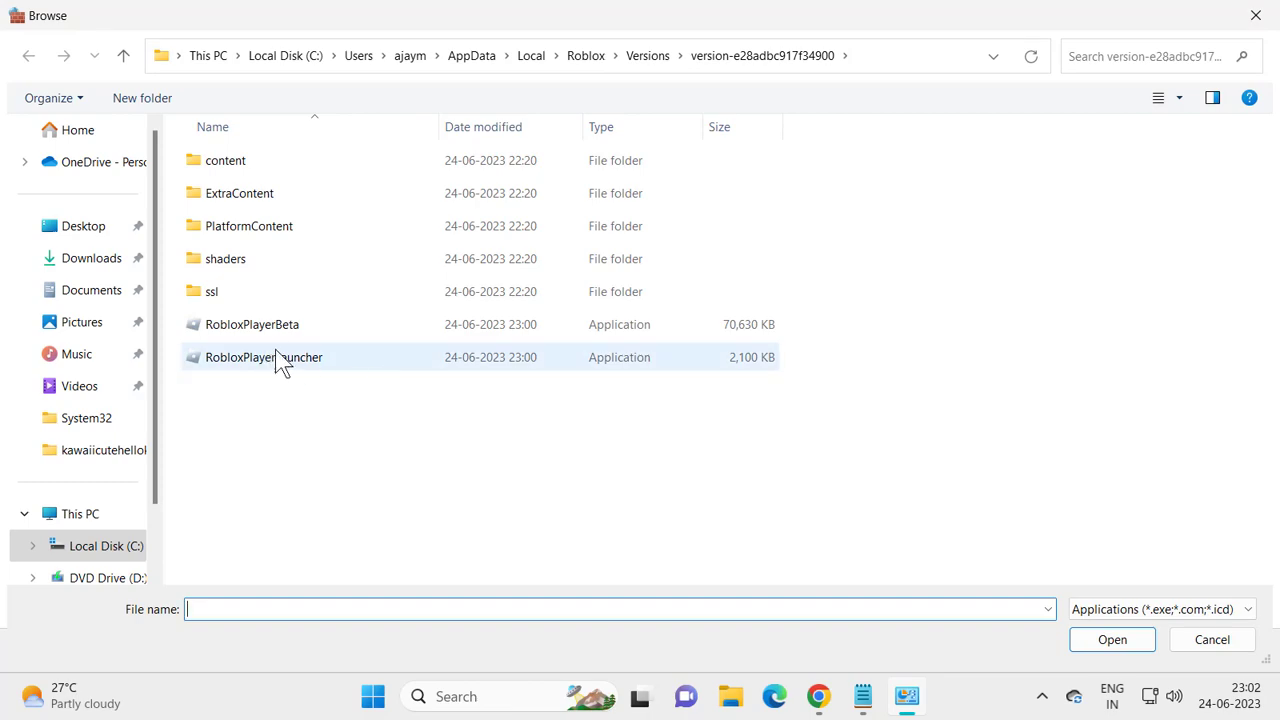
click(280, 357)
click(1090, 641)
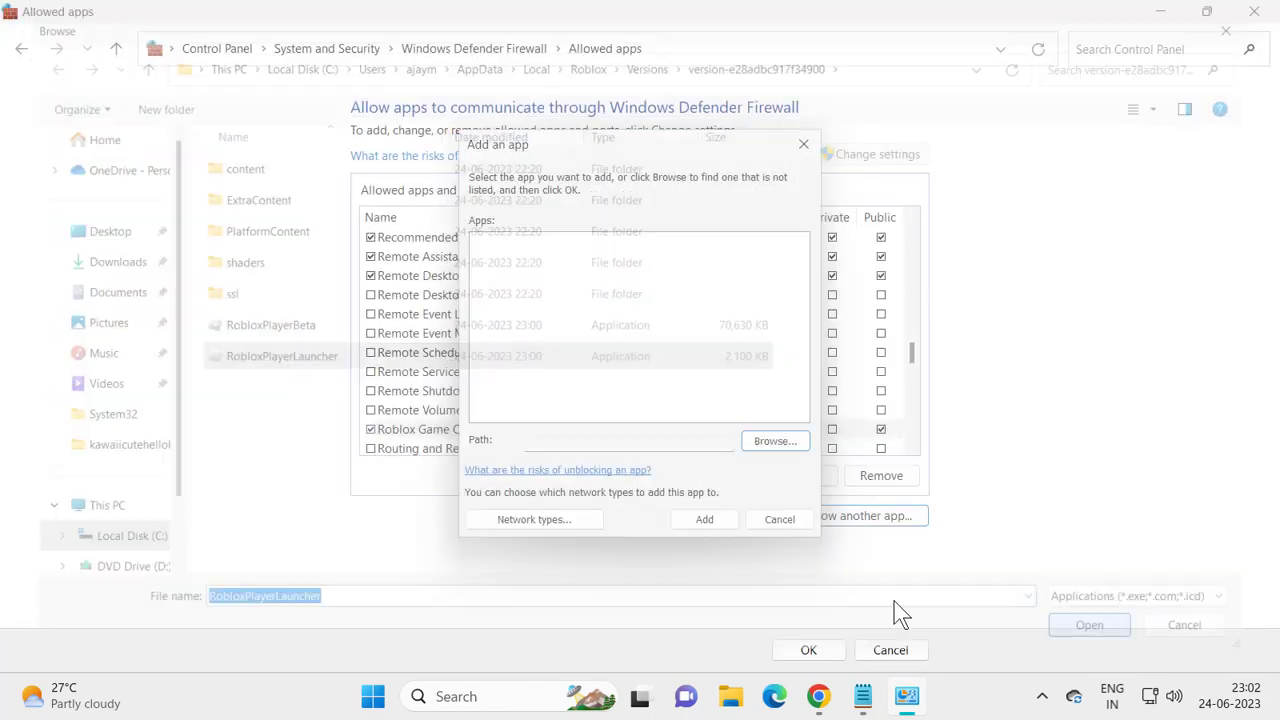
click(703, 518)
Allow Roblox and Roblox Game Client on private networks as well as public ones, and save the firewall settings.
scroll(503, 420, down, 2)
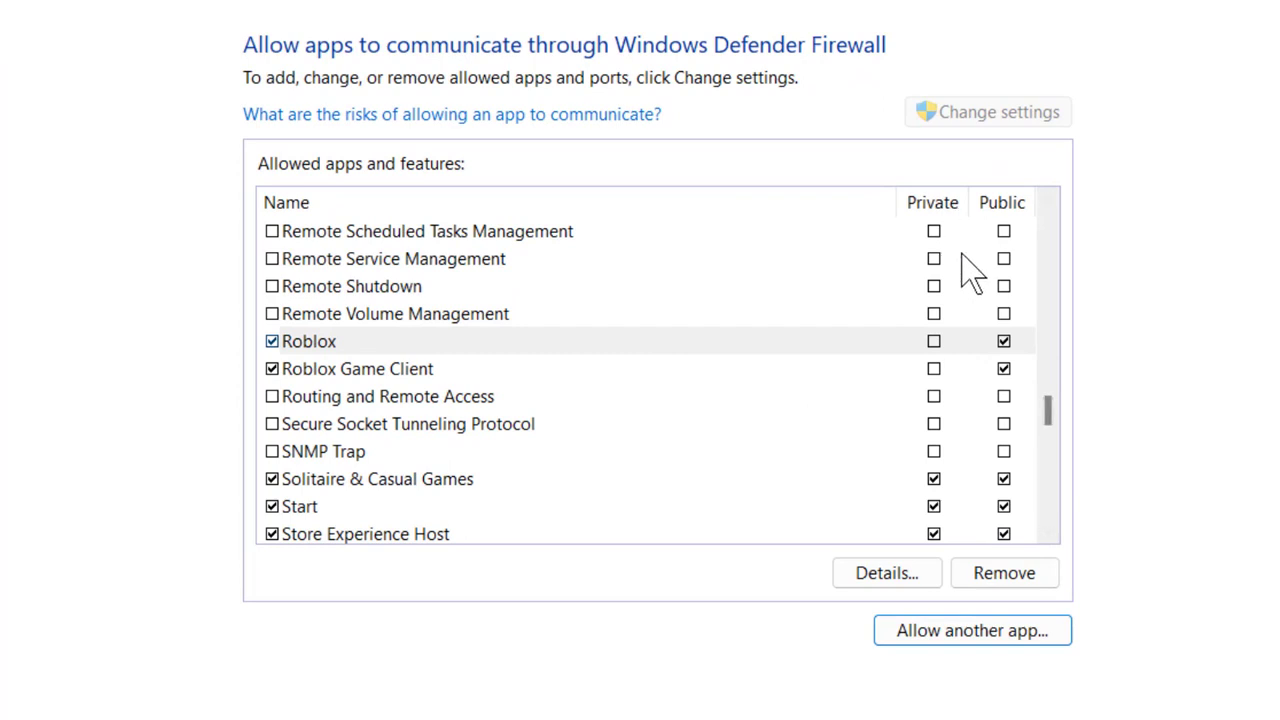
click(933, 341)
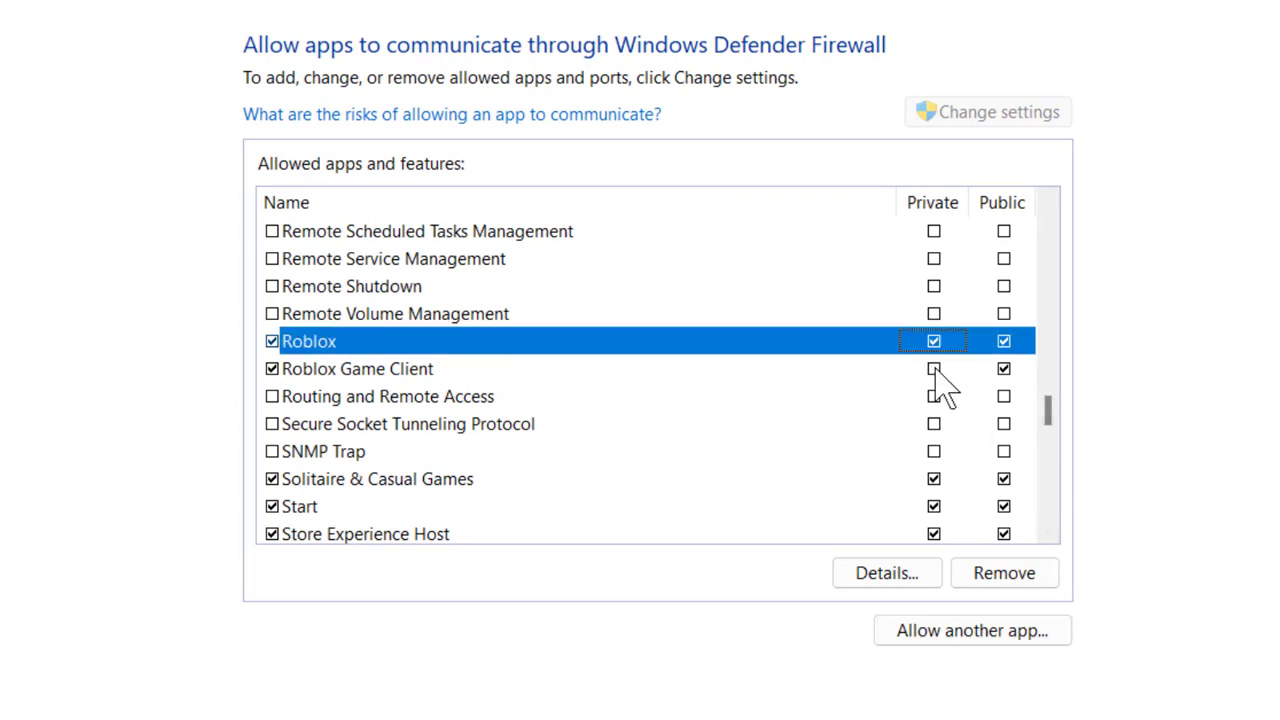
click(933, 369)
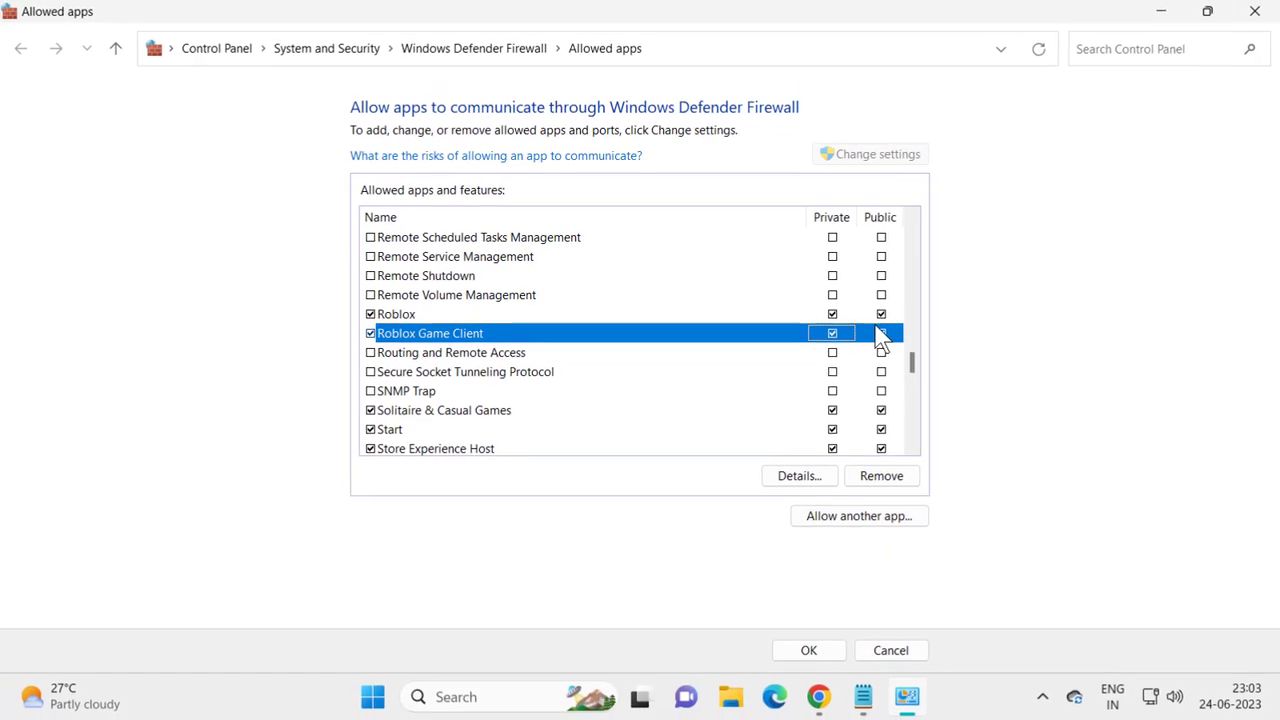
click(881, 333)
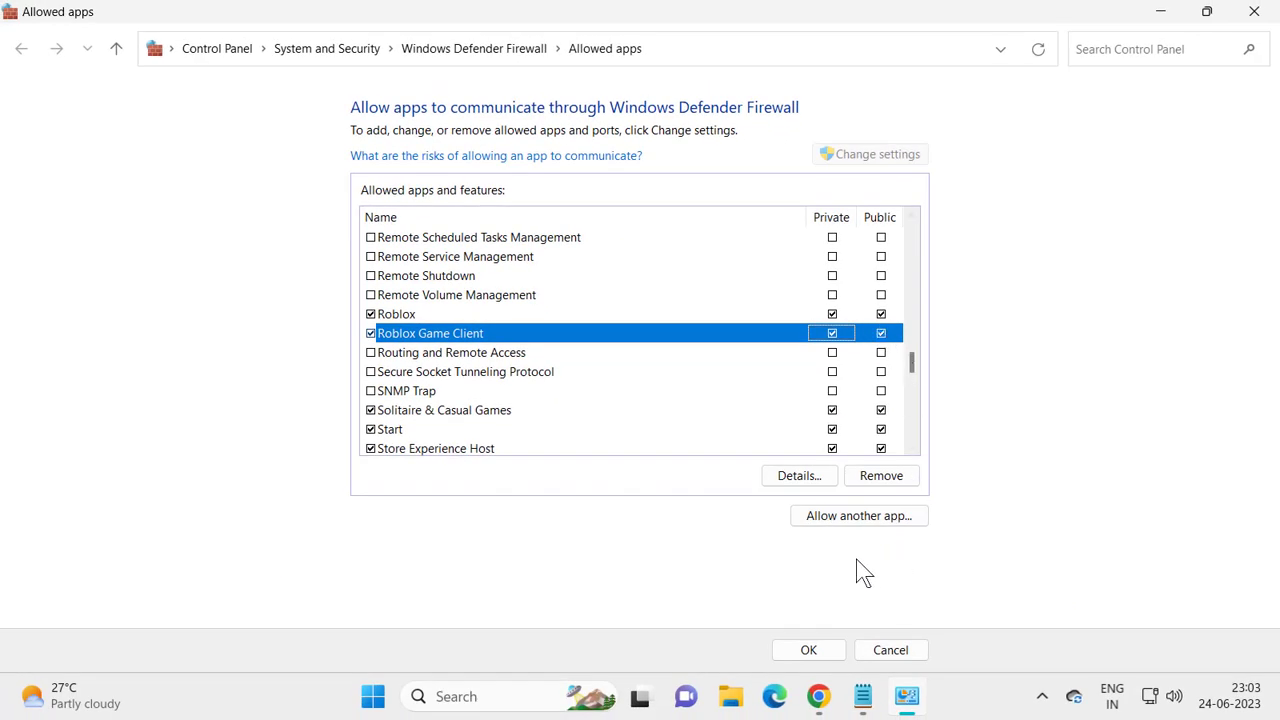
click(830, 657)
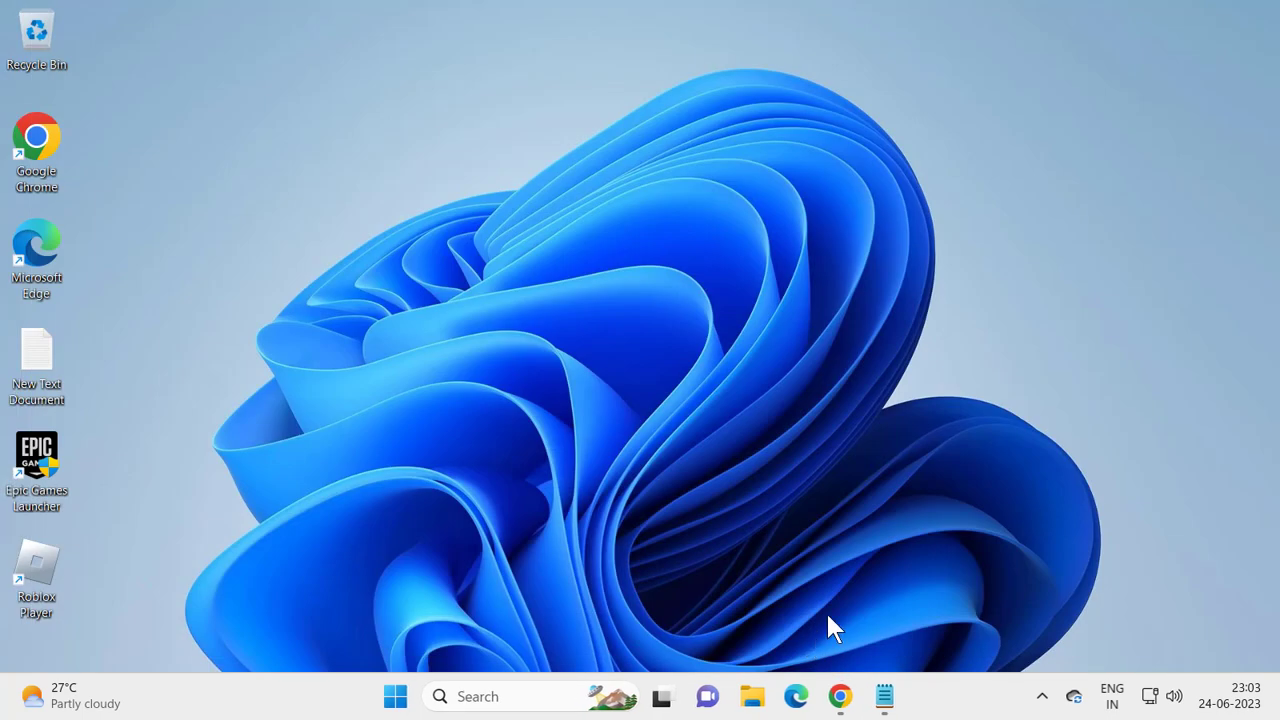
Search Windows for cmd, run Command Prompt as administrator with permission granted, and reposition its window.
click(536, 692)
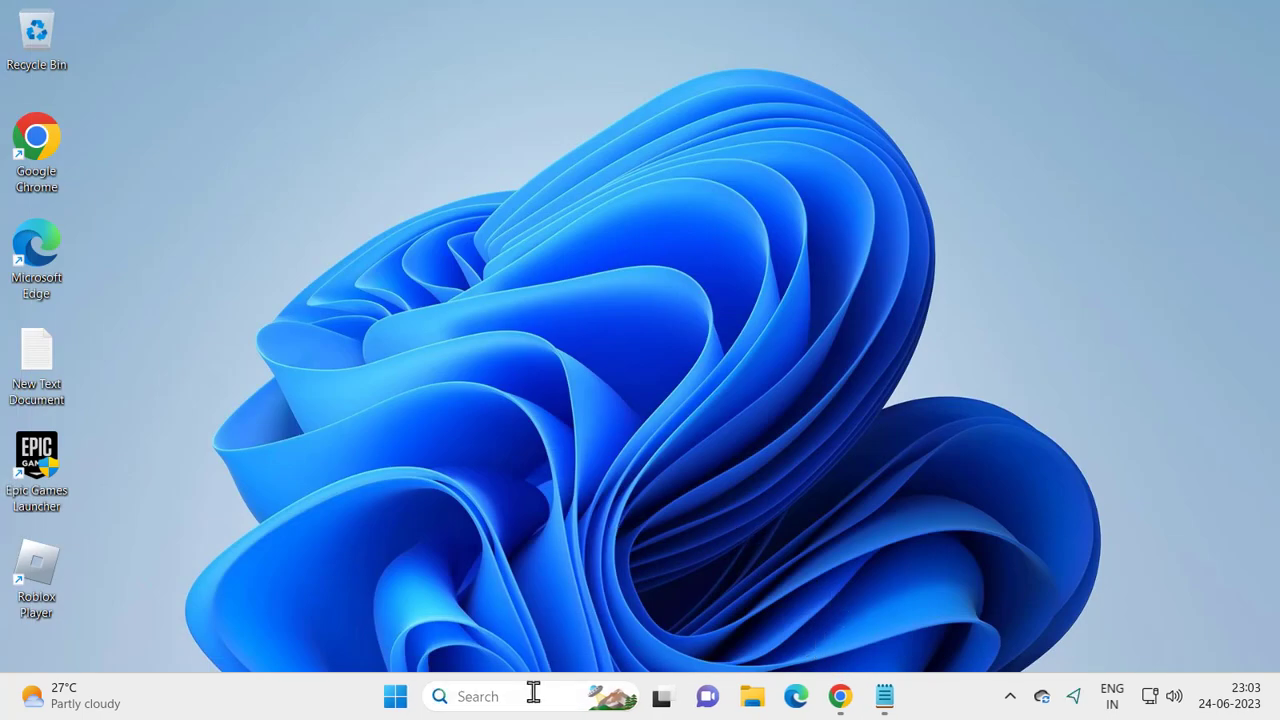
text(cmd)
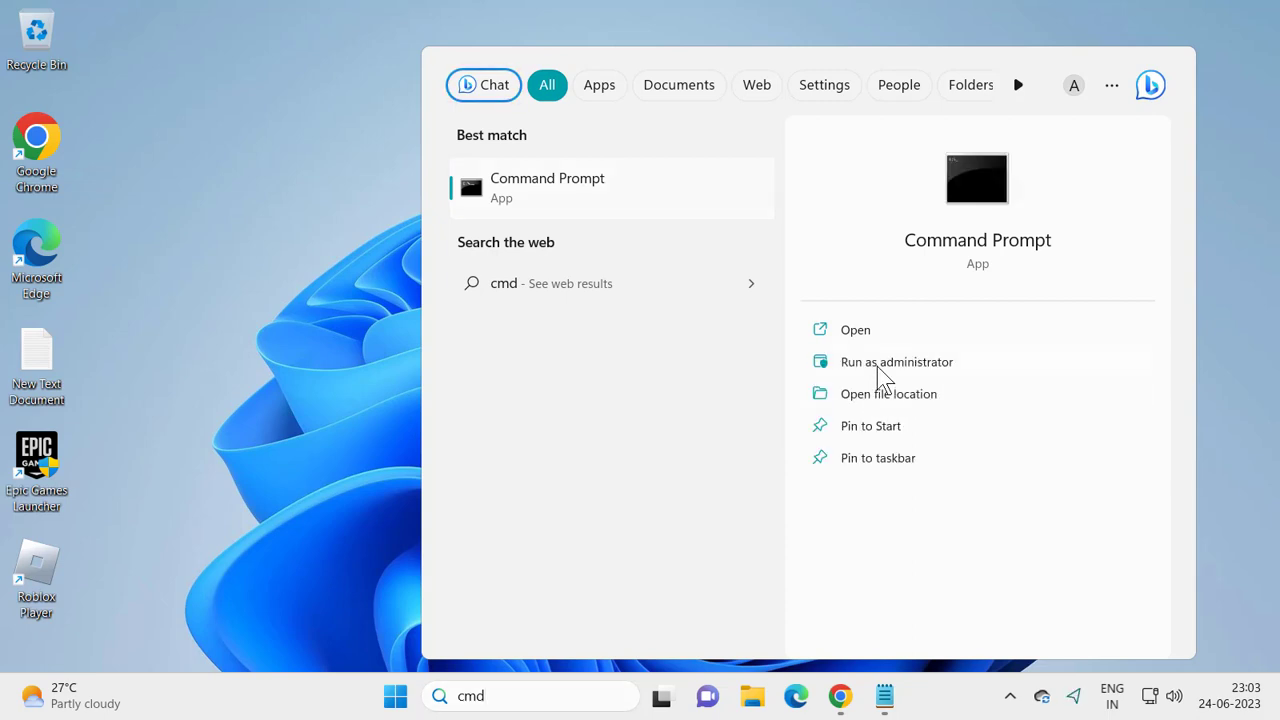
click(877, 366)
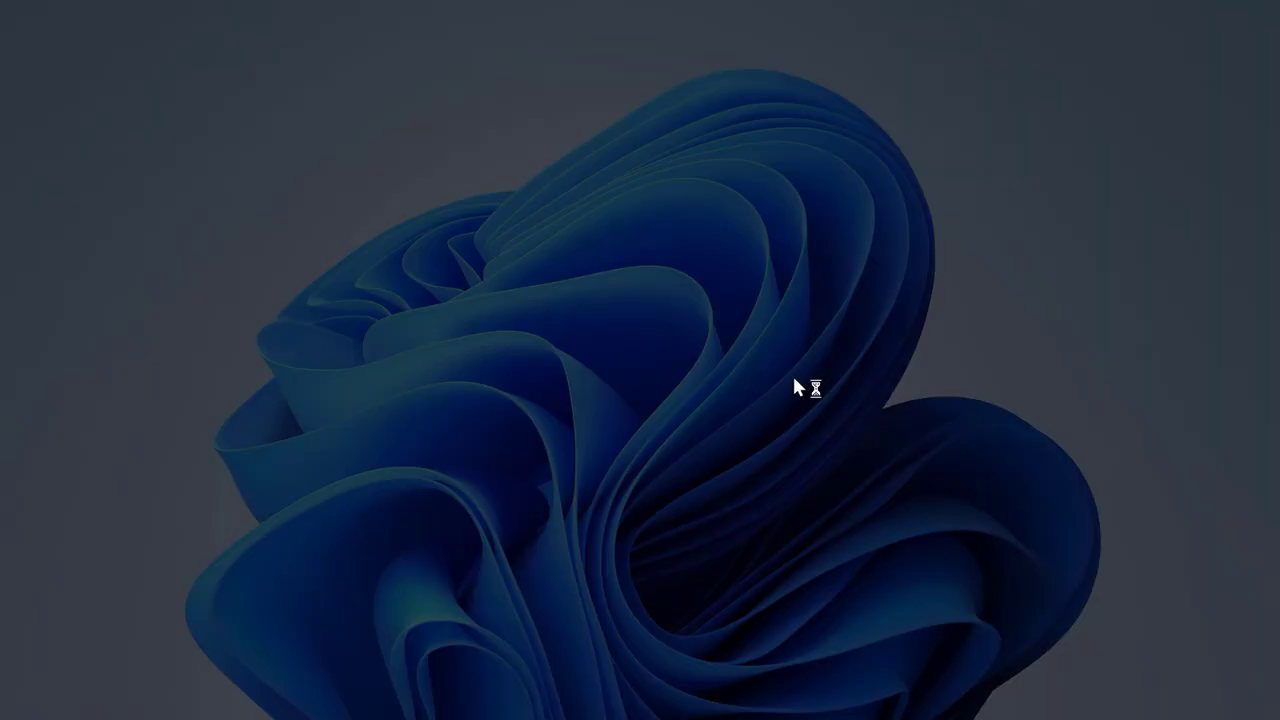
click(583, 512)
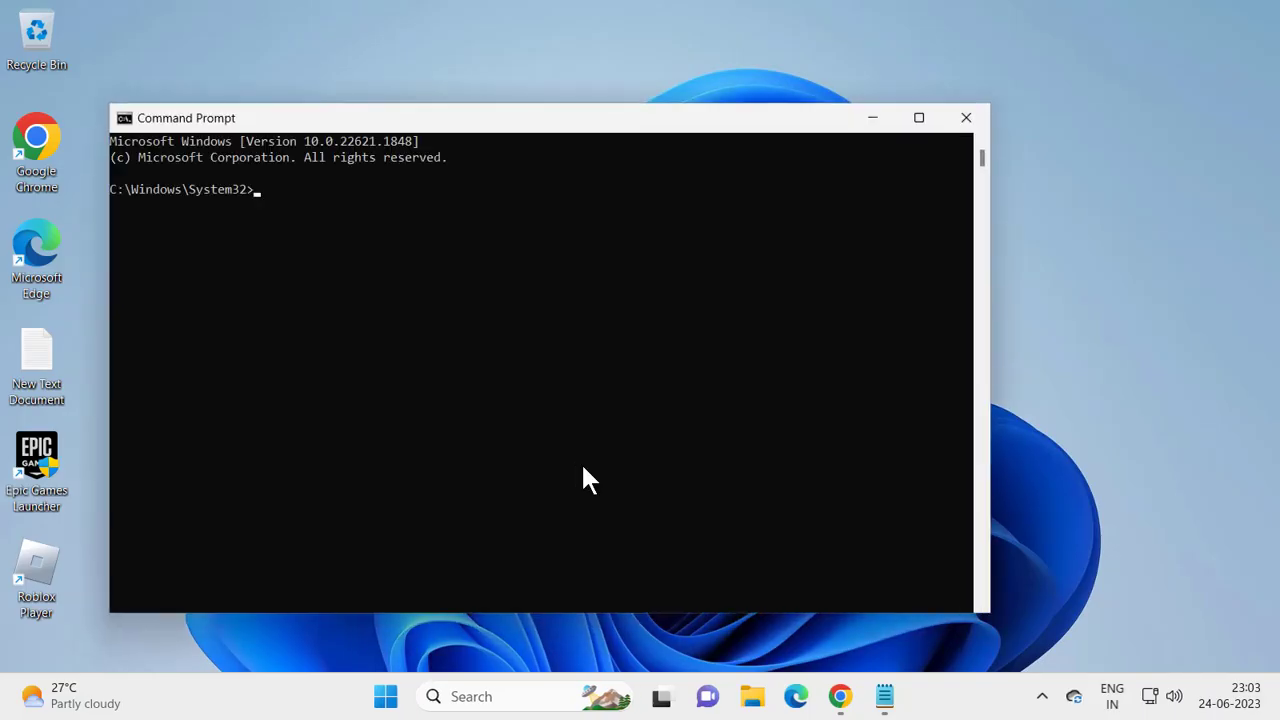
drag(652, 146, 724, 122)
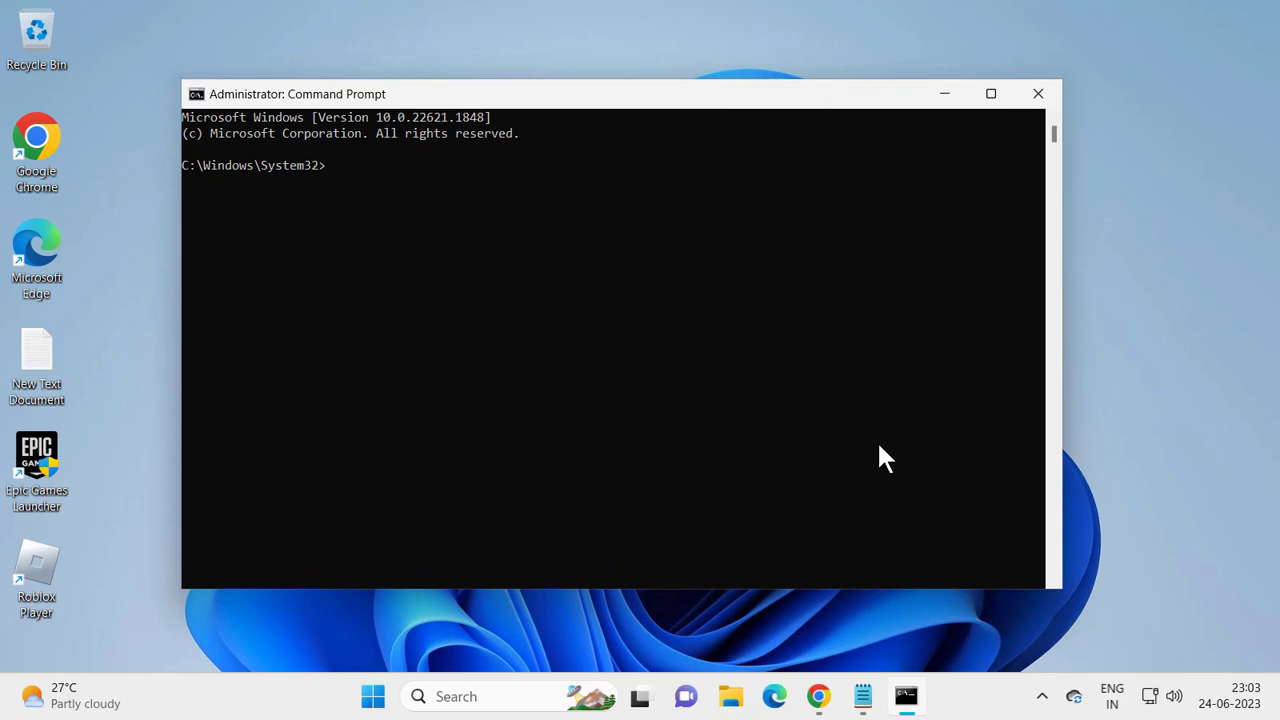
Copy the command netsh int ip reset from the New Text Document in Notepad and run it in the administrator Command Prompt.
click(863, 697)
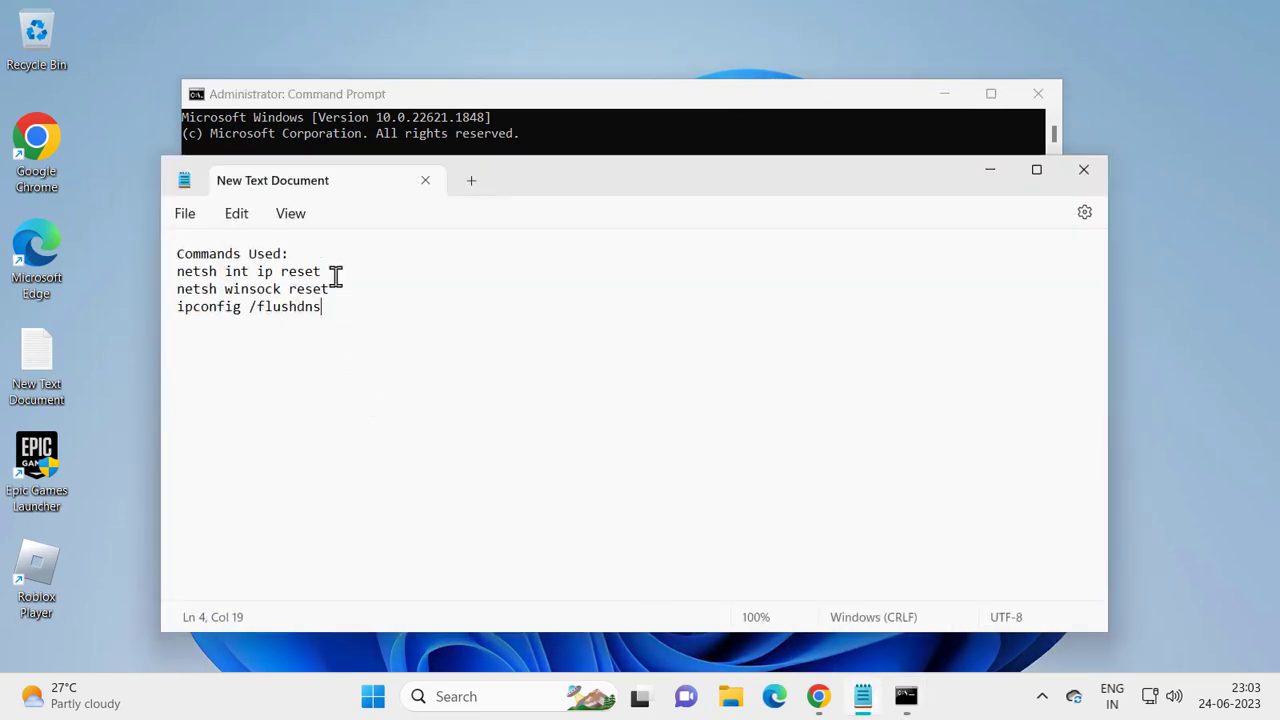
key(shift+Home)
key(super+c)
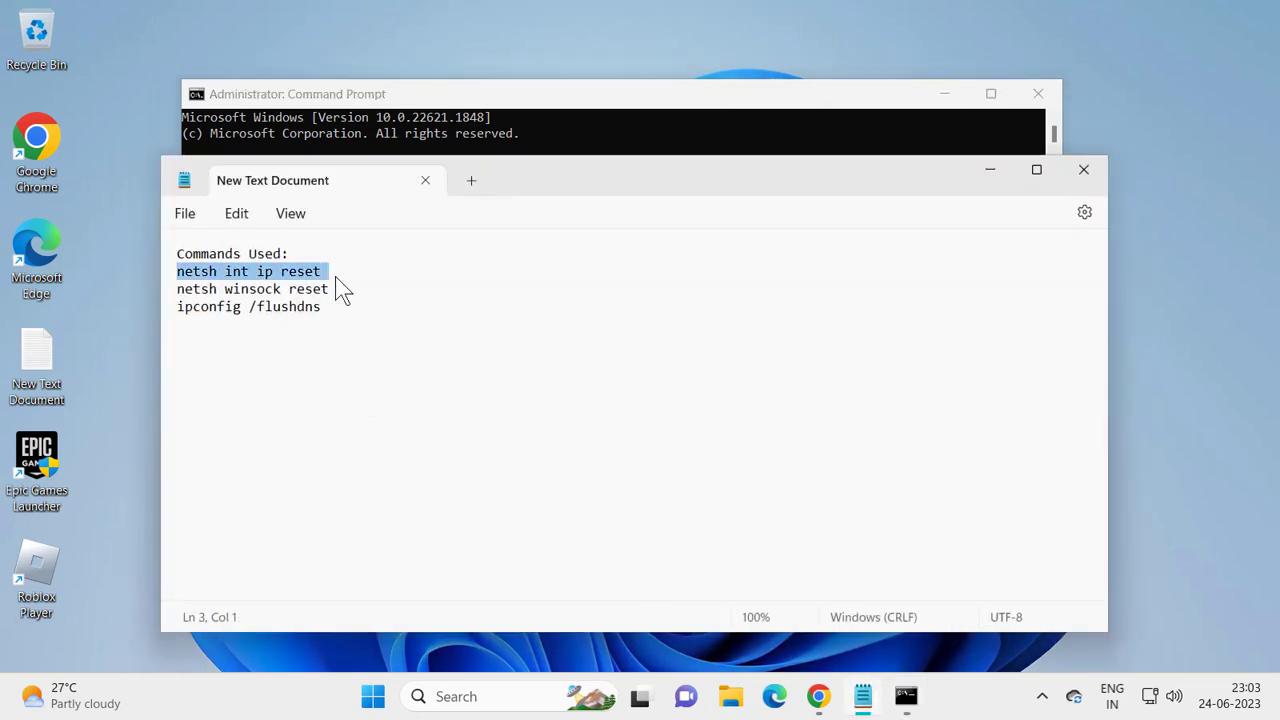
click(1003, 170)
right_click(646, 100)
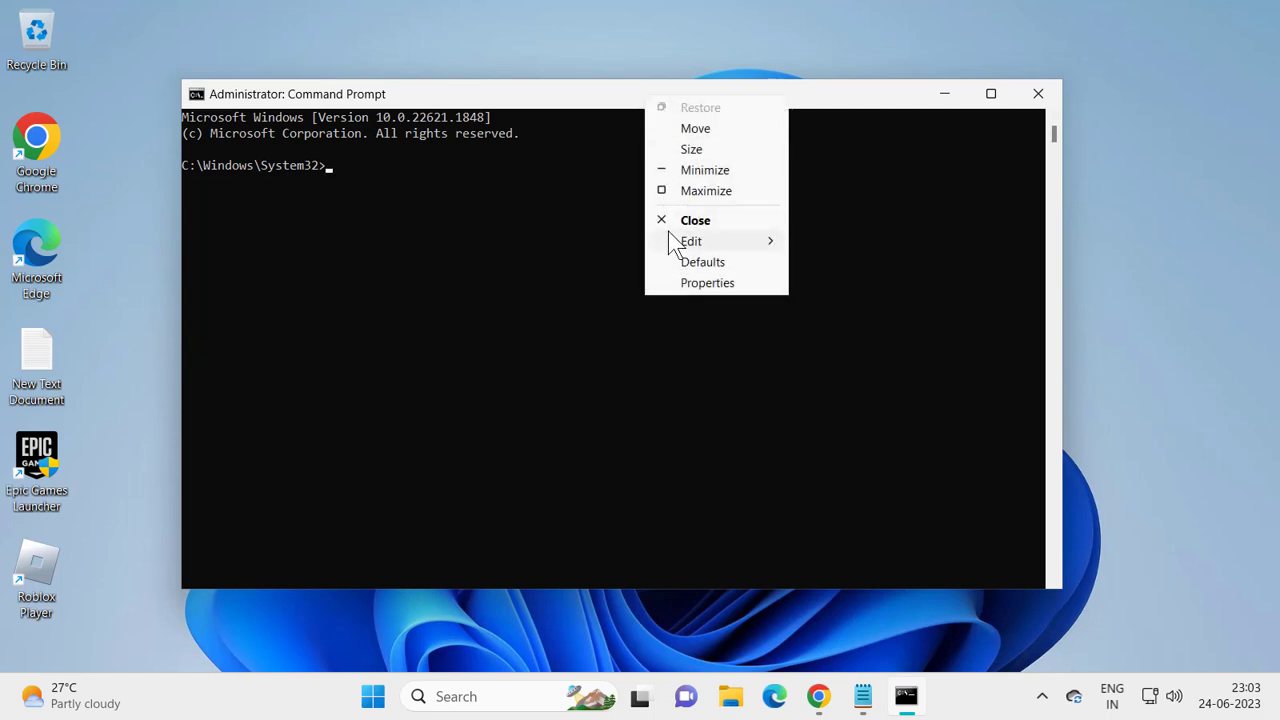
mouse_move(690, 241)
click(833, 283)
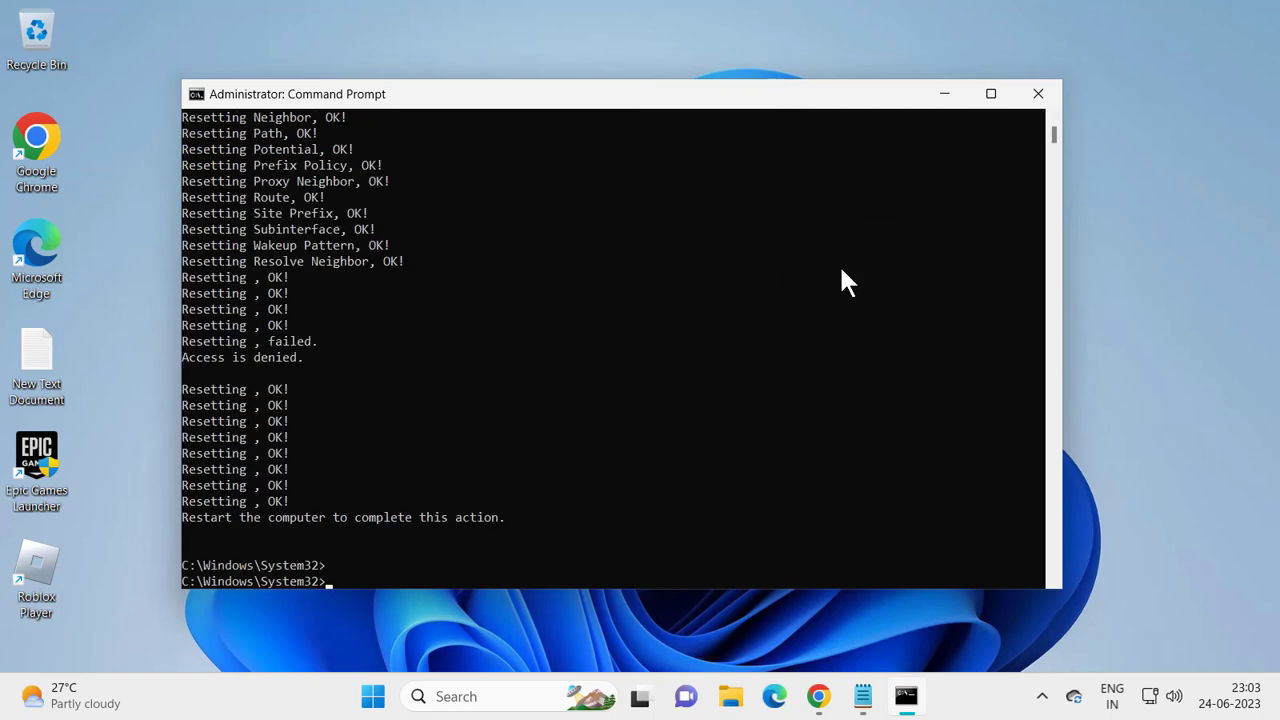
Copy the command netsh winsock reset from the New Text Document in Notepad and run it in the administrator Command Prompt.
click(862, 696)
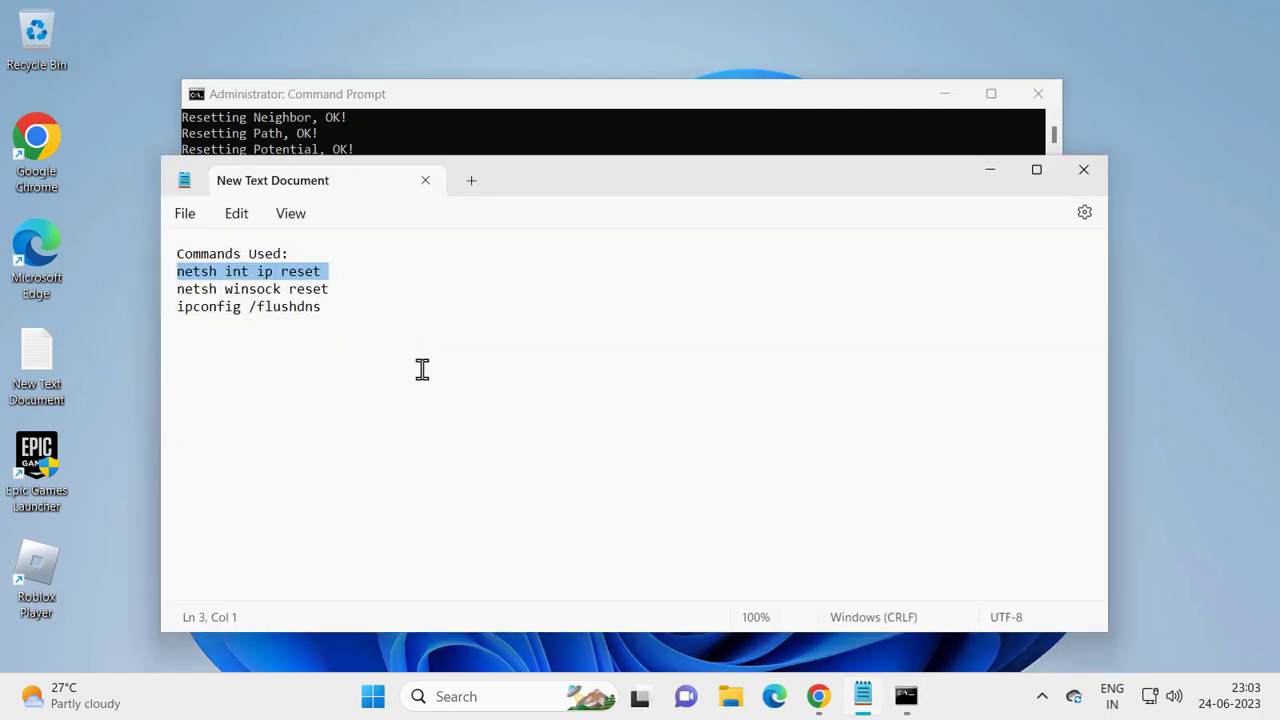
drag(340, 298, 340, 290)
triple_click(340, 291)
key(super+c)
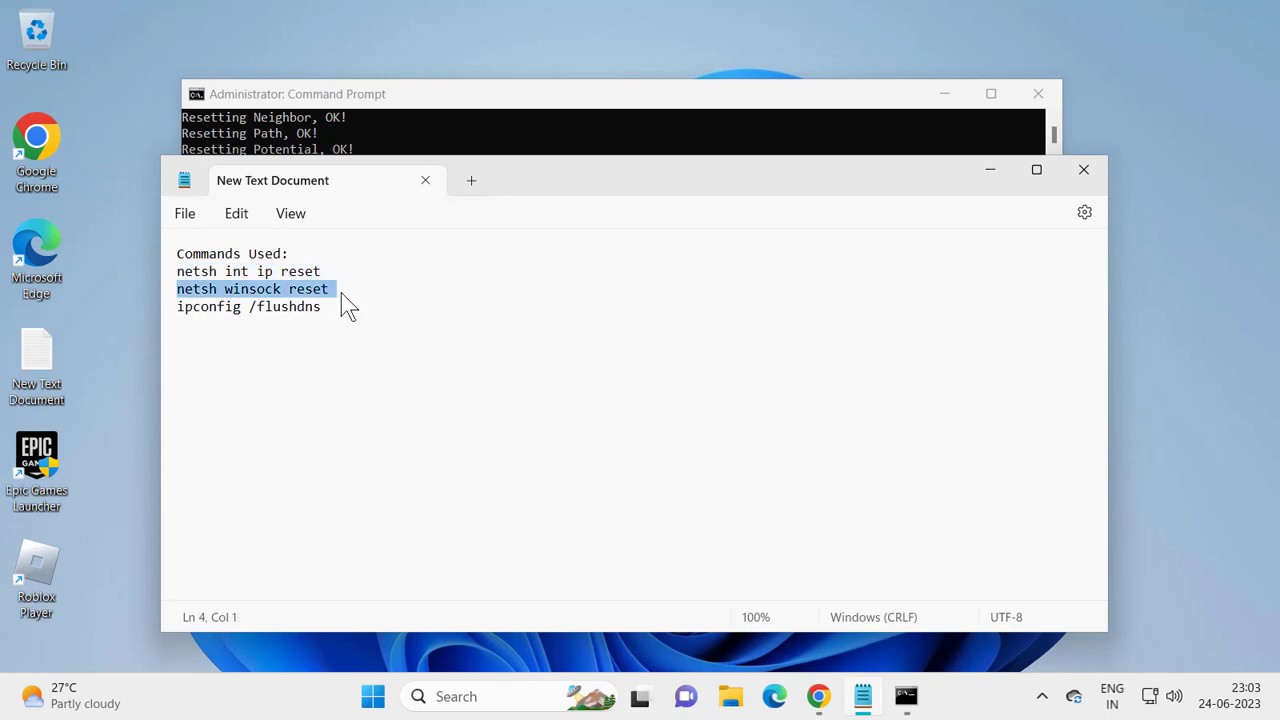
click(990, 169)
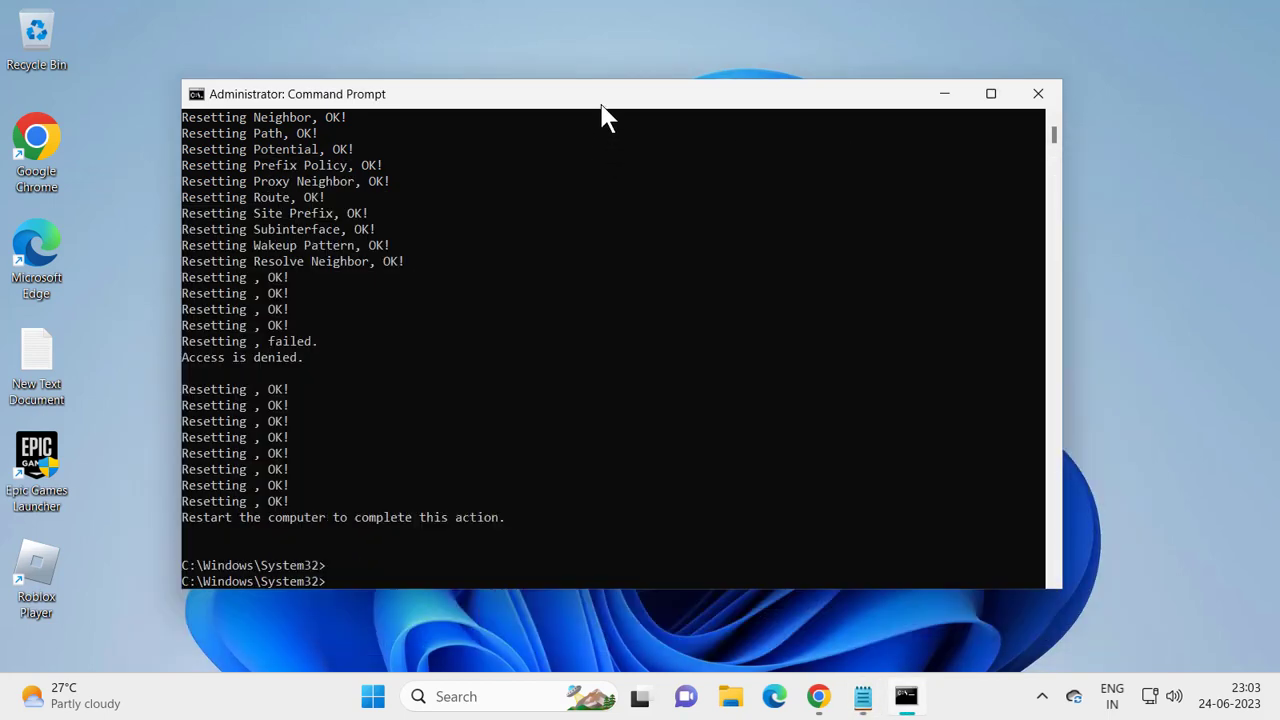
right_click(603, 368)
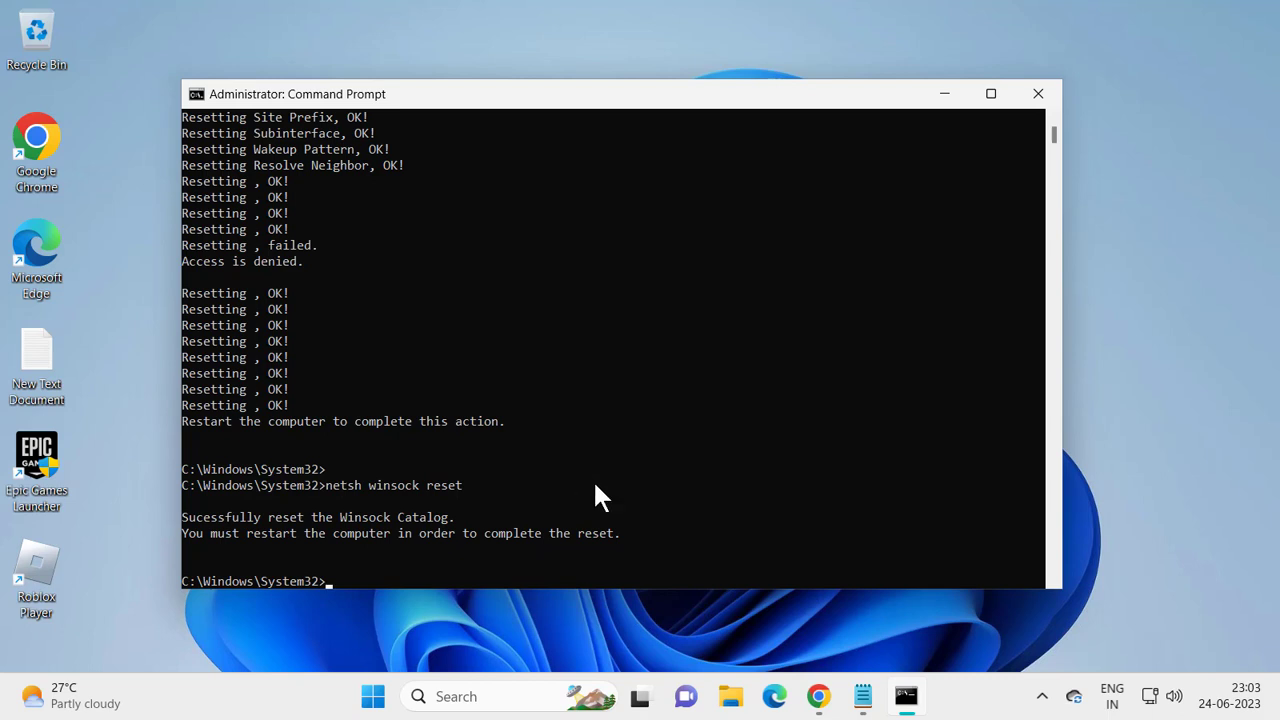
Copy the command ipconfig /flushdns from the Notepad document and run it in the administrator Command Prompt.
click(862, 696)
click(338, 328)
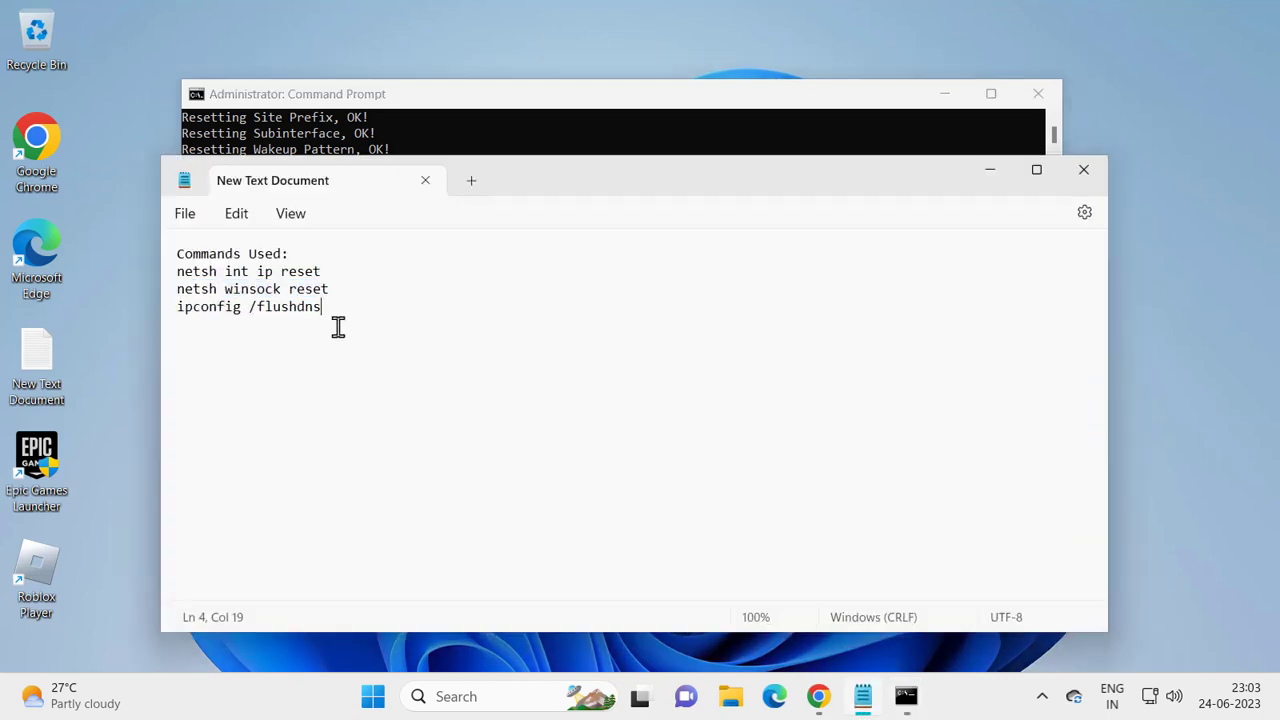
triple_click(338, 328)
key(ctrl+c)
key(super+Down)
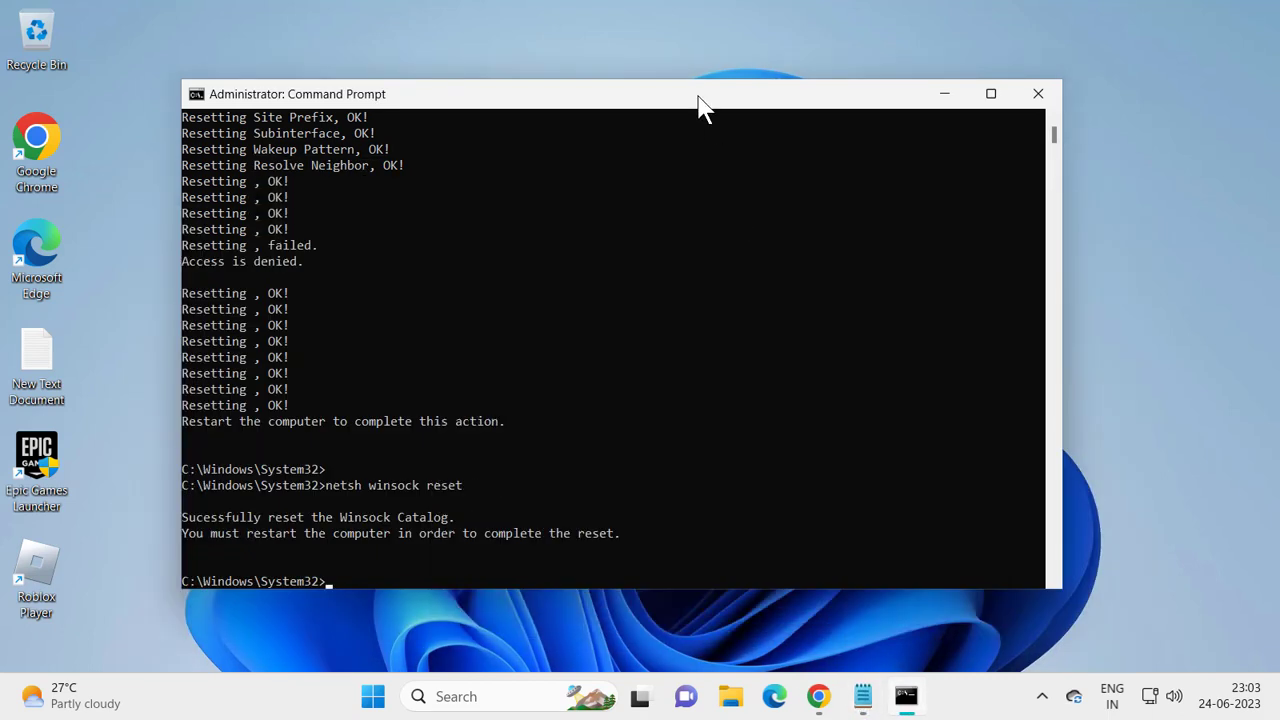
key(ctrl+v)
key(Return)
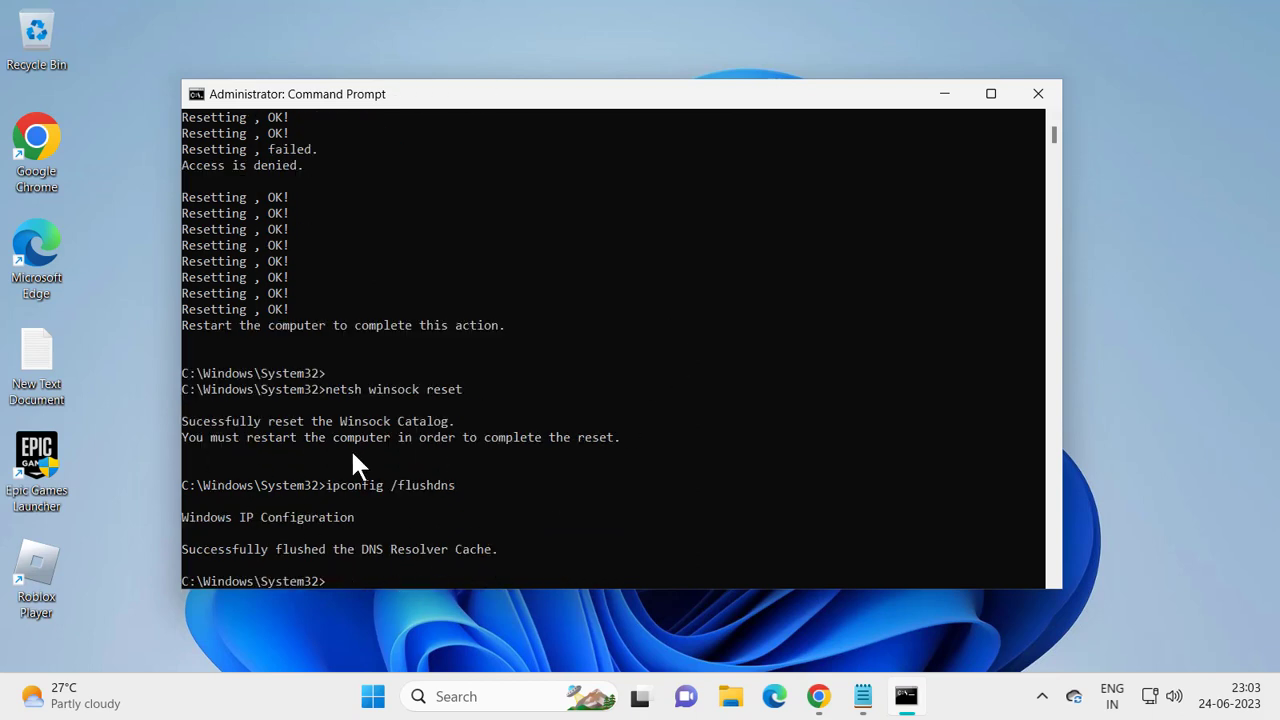
Close the Command Prompt, the Notepad document and the Chrome window showing the Roblox game page.
click(1037, 94)
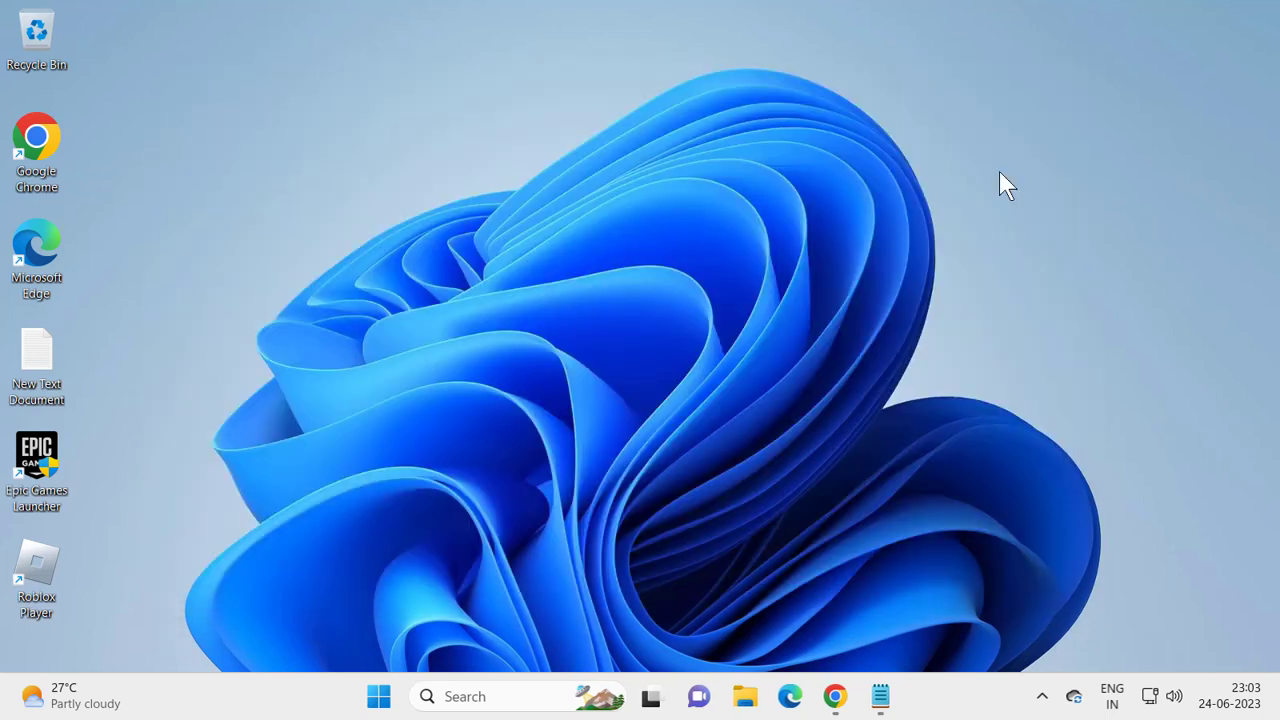
click(884, 696)
click(1084, 170)
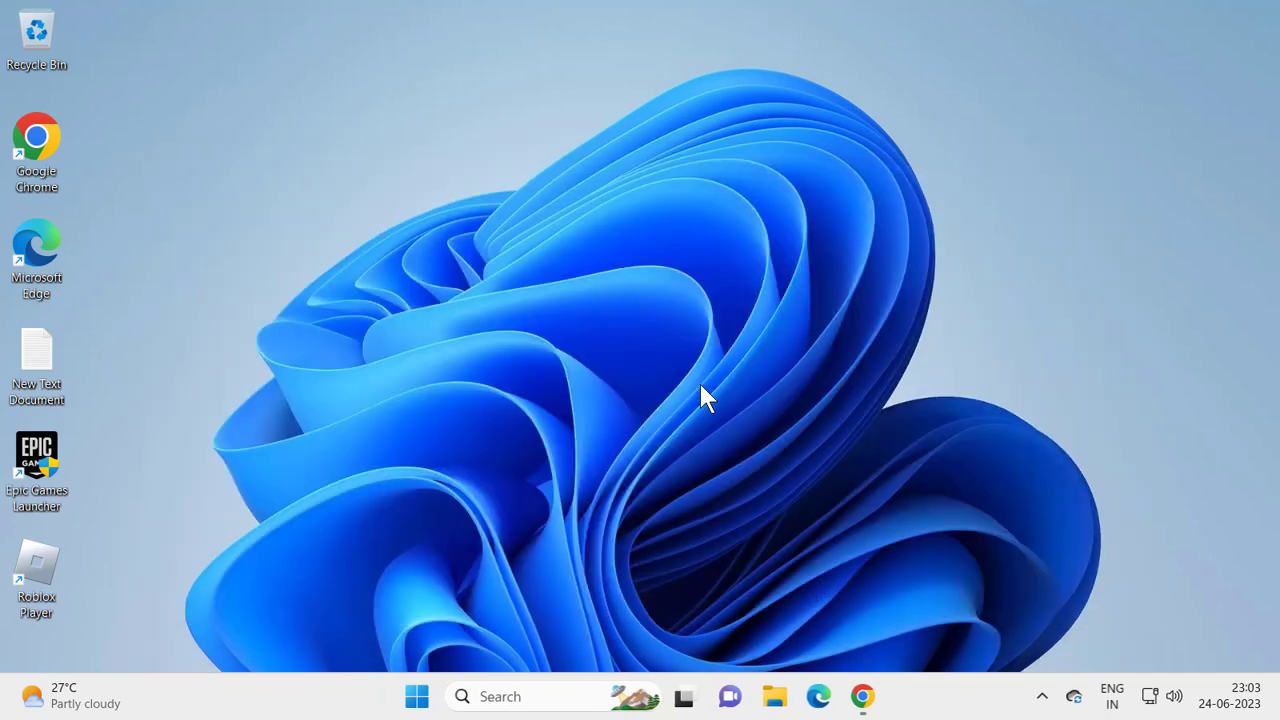
click(864, 696)
click(1265, 15)
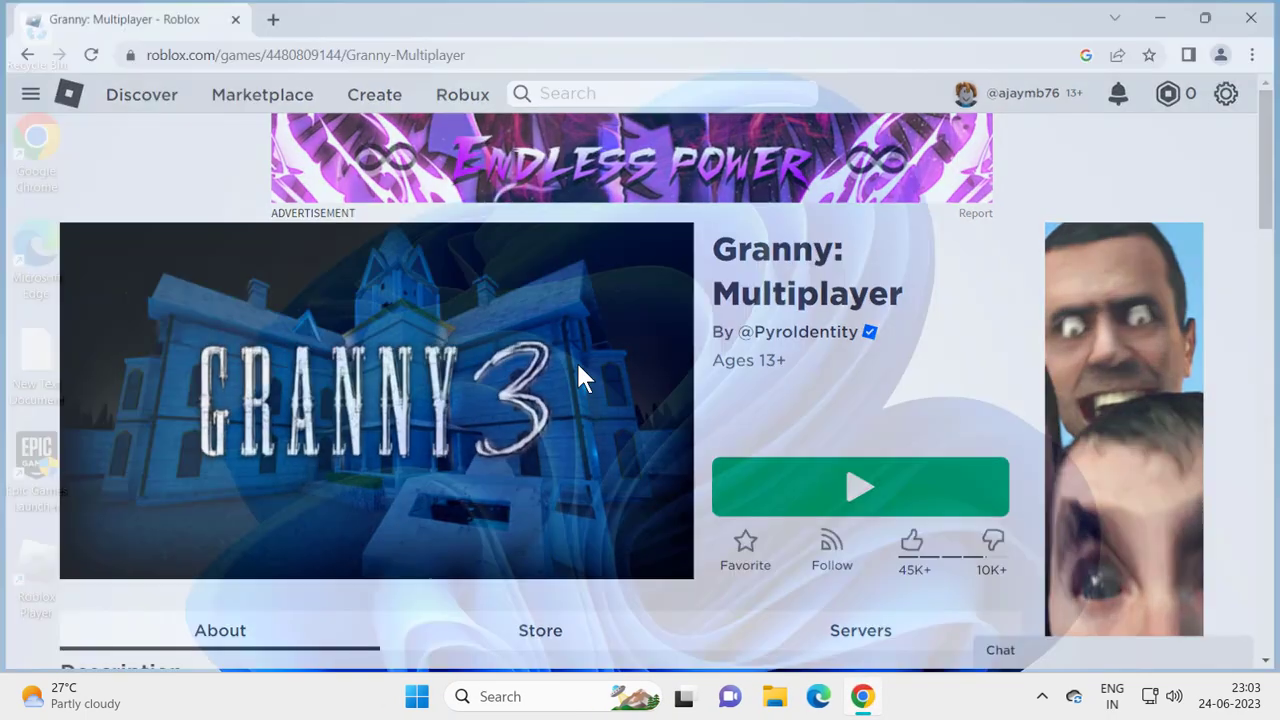
Restart the computer to complete the network reset.
click(419, 700)
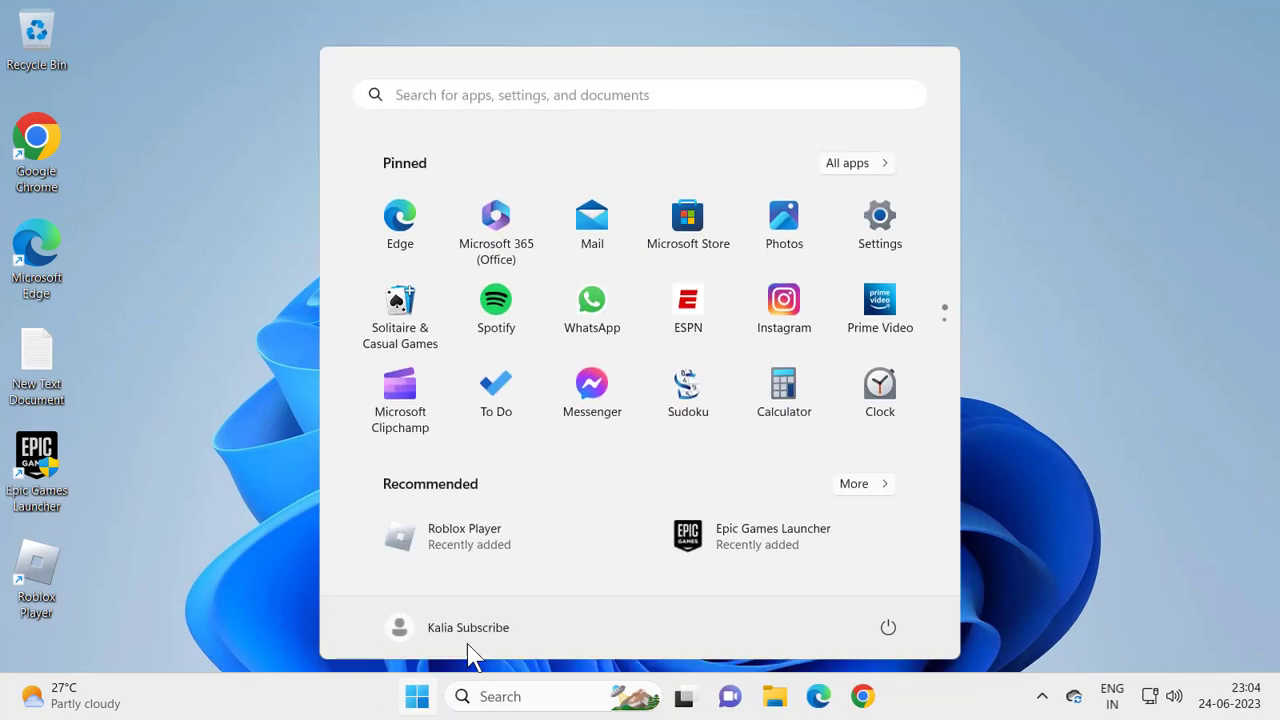
click(885, 624)
click(876, 586)
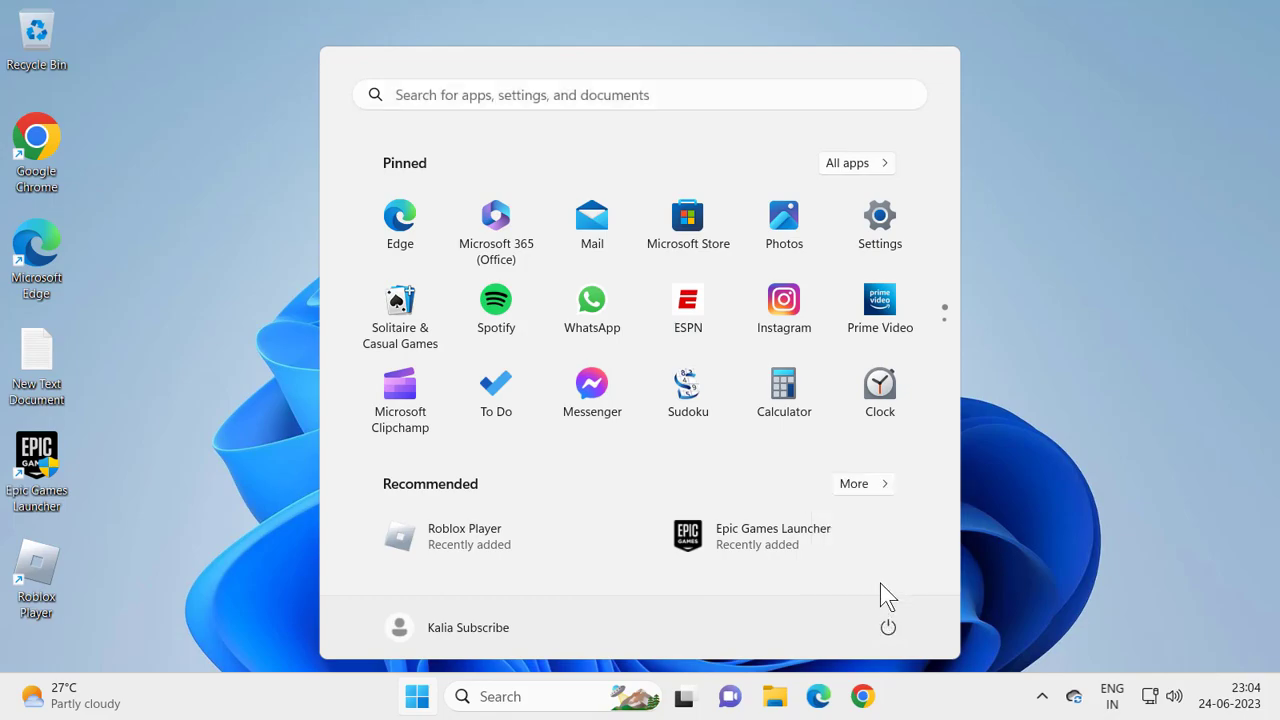